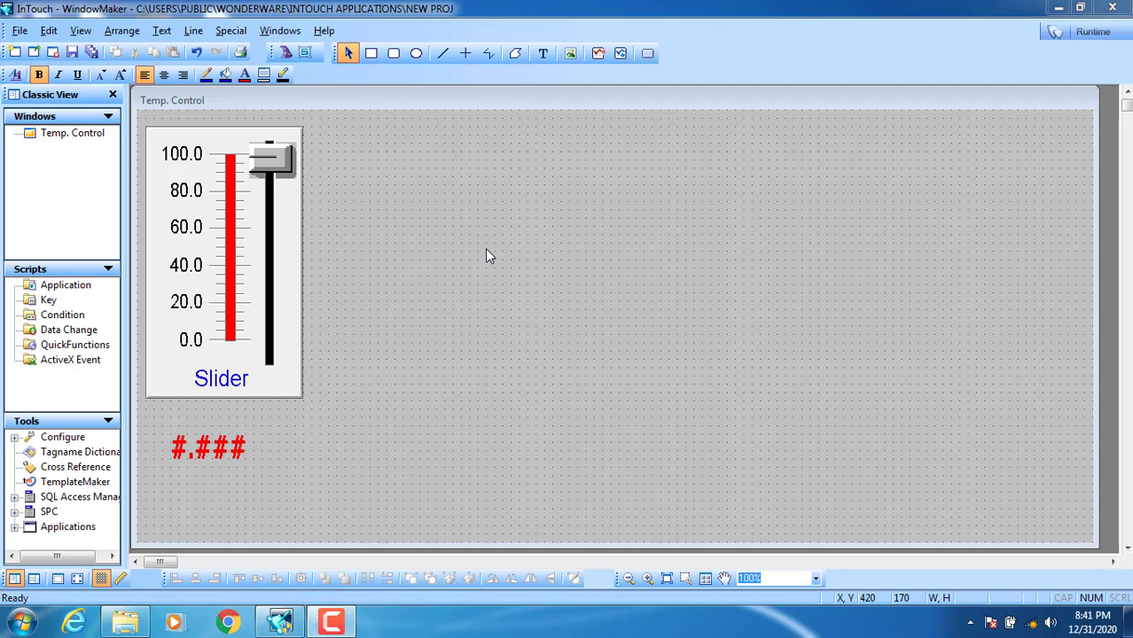
# - Insert the cone-bottomed tank from Symbol Factory's Tanks category and enlarge it to about 102 by 151 at X 360, Y 170
pyautogui.click(285, 53)
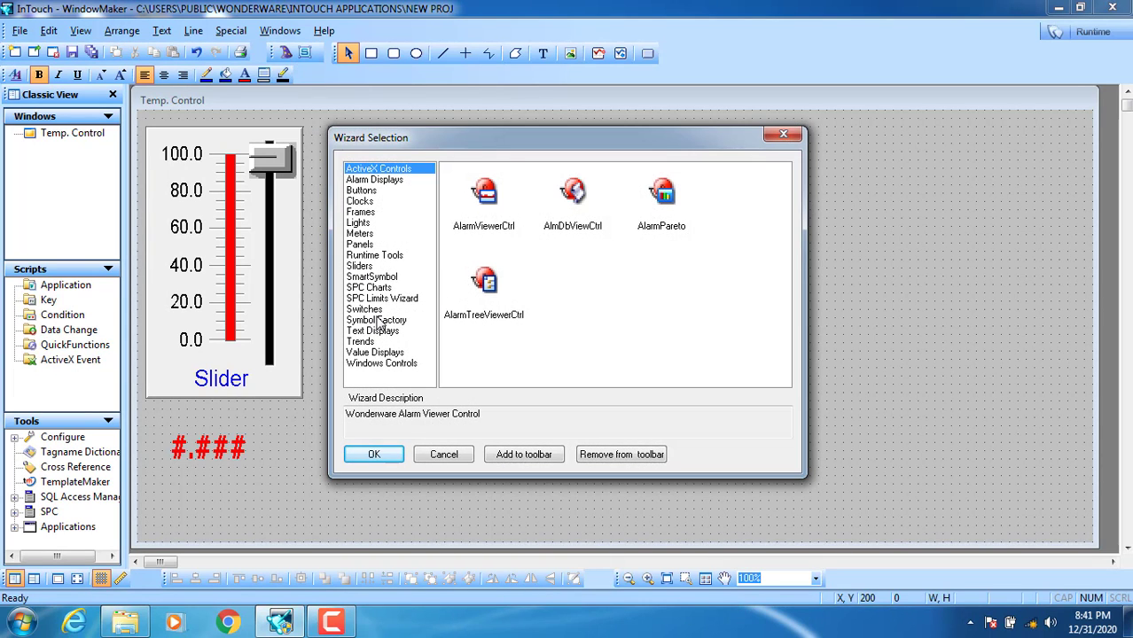
pyautogui.click(377, 320)
pyautogui.doubleClick(470, 229)
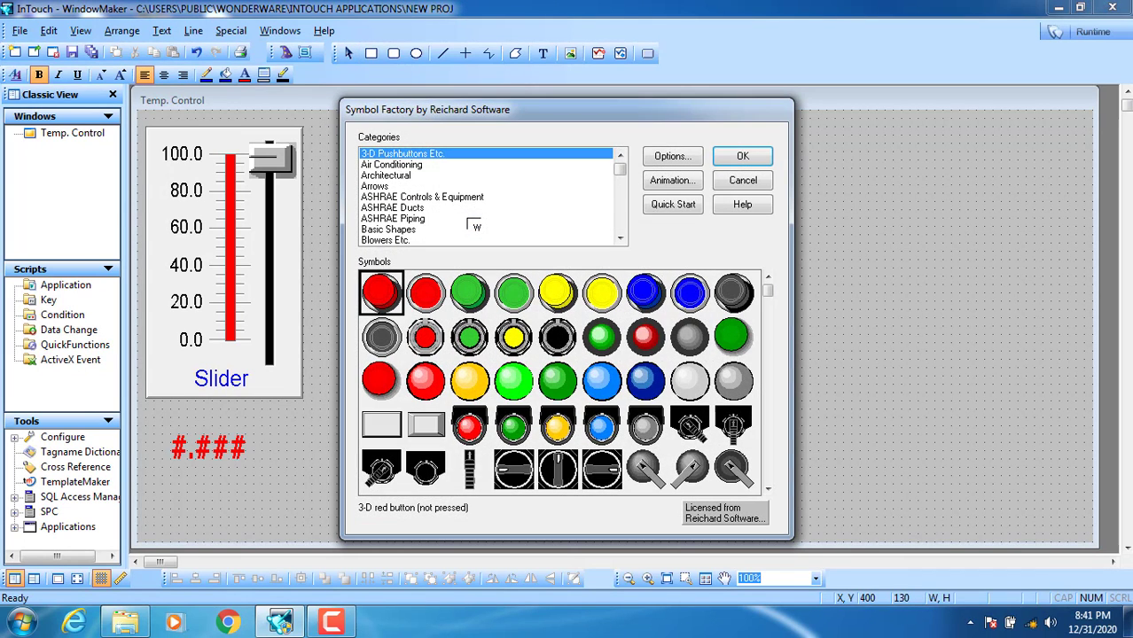
pyautogui.press('Down')
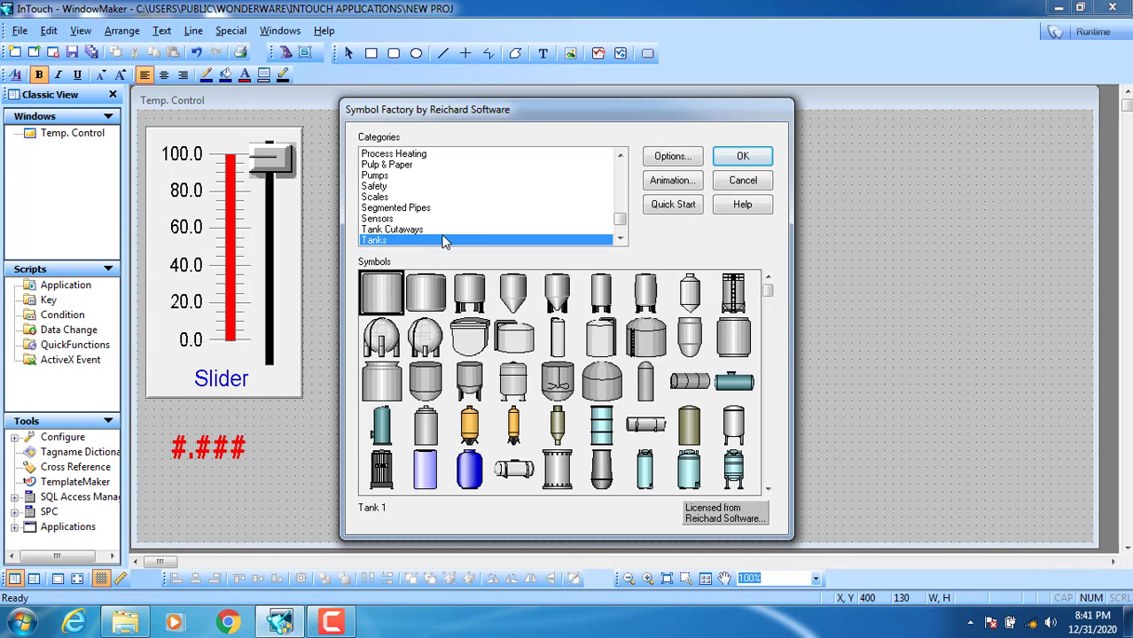
pyautogui.click(516, 304)
pyautogui.doubleClick(516, 303)
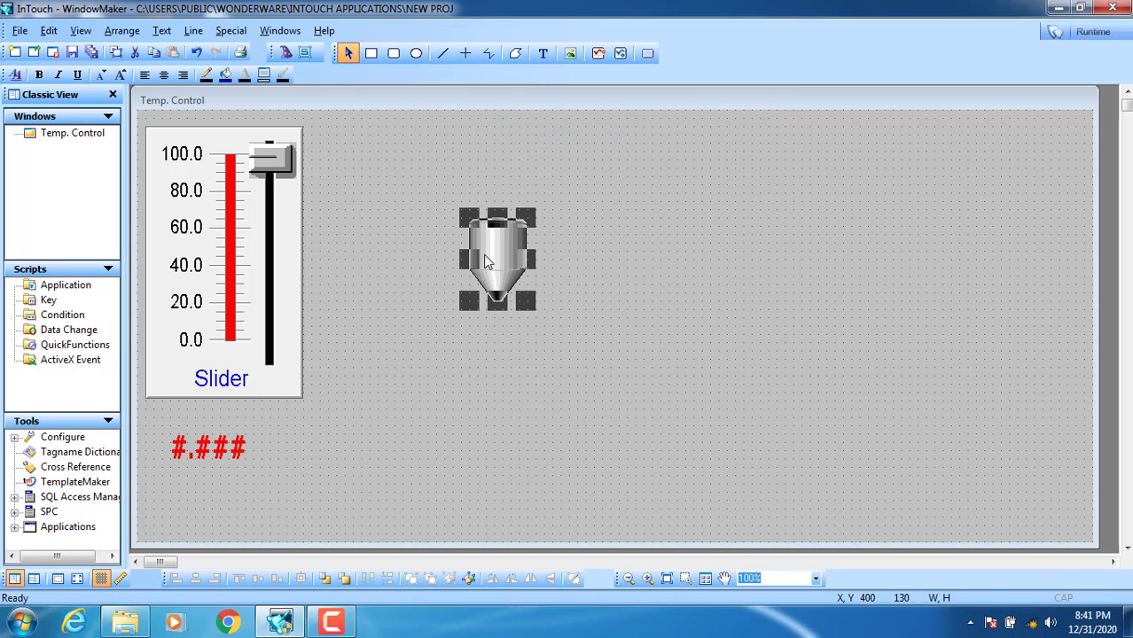
pyautogui.moveTo(565, 384); pyautogui.dragTo(564, 387)
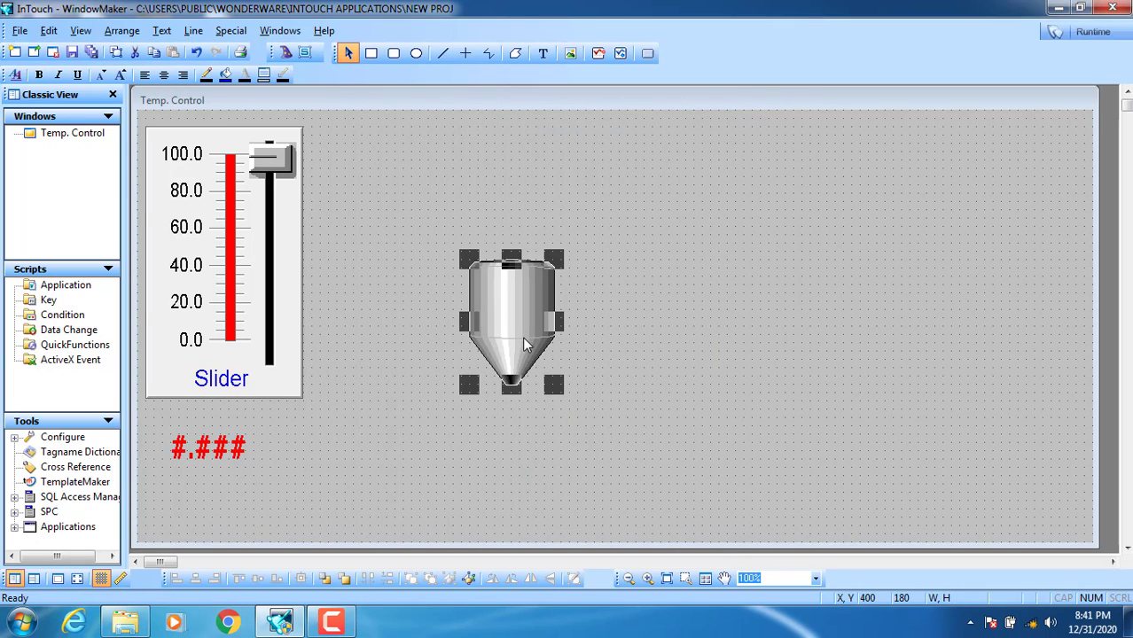
pyautogui.moveTo(521, 338); pyautogui.dragTo(485, 323)
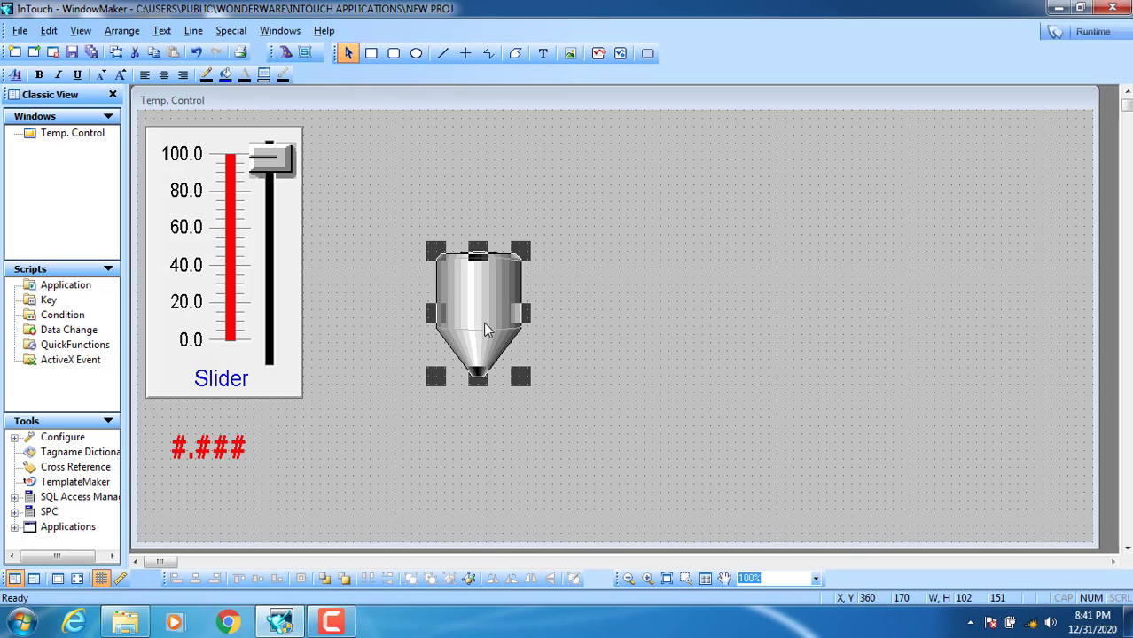
# - Break the tank's cell into a plain symbol and stretch it to about 141 by 161
pyautogui.rightClick(475, 309)
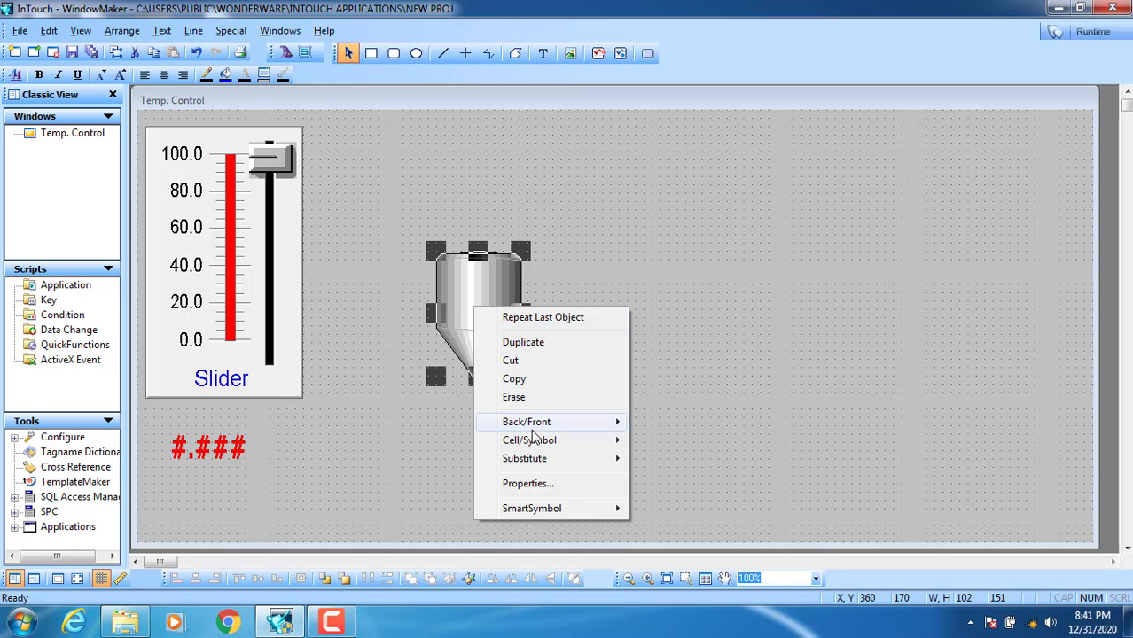
pyautogui.moveTo(541, 446)
pyautogui.click(679, 458)
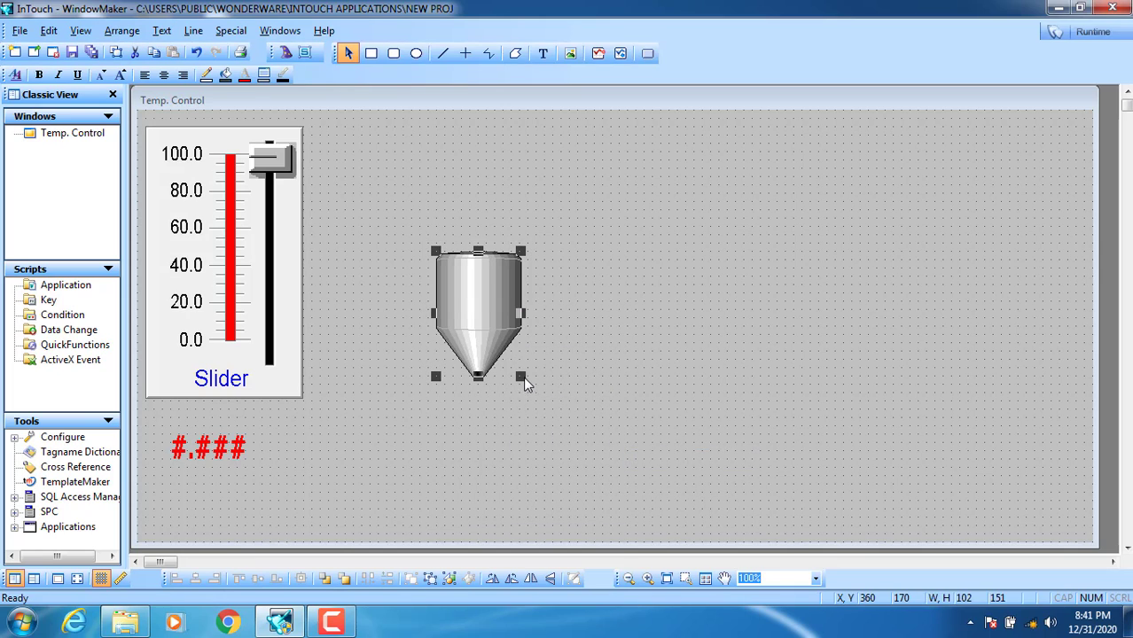
pyautogui.moveTo(524, 376); pyautogui.dragTo(552, 384)
pyautogui.doubleClick(509, 327)
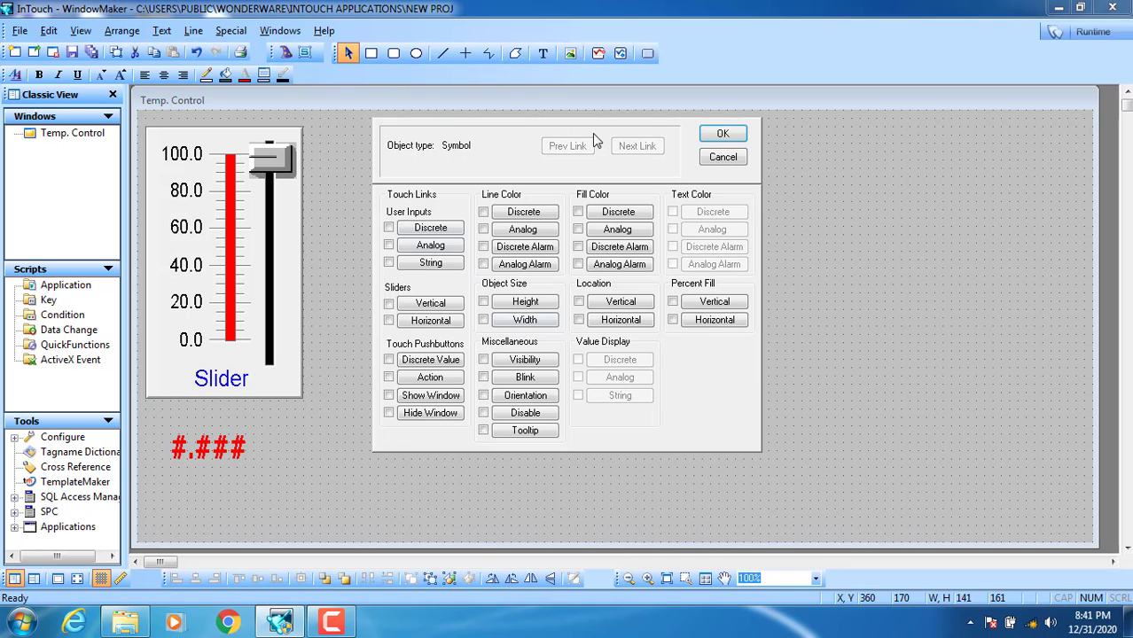
pyautogui.click(715, 161)
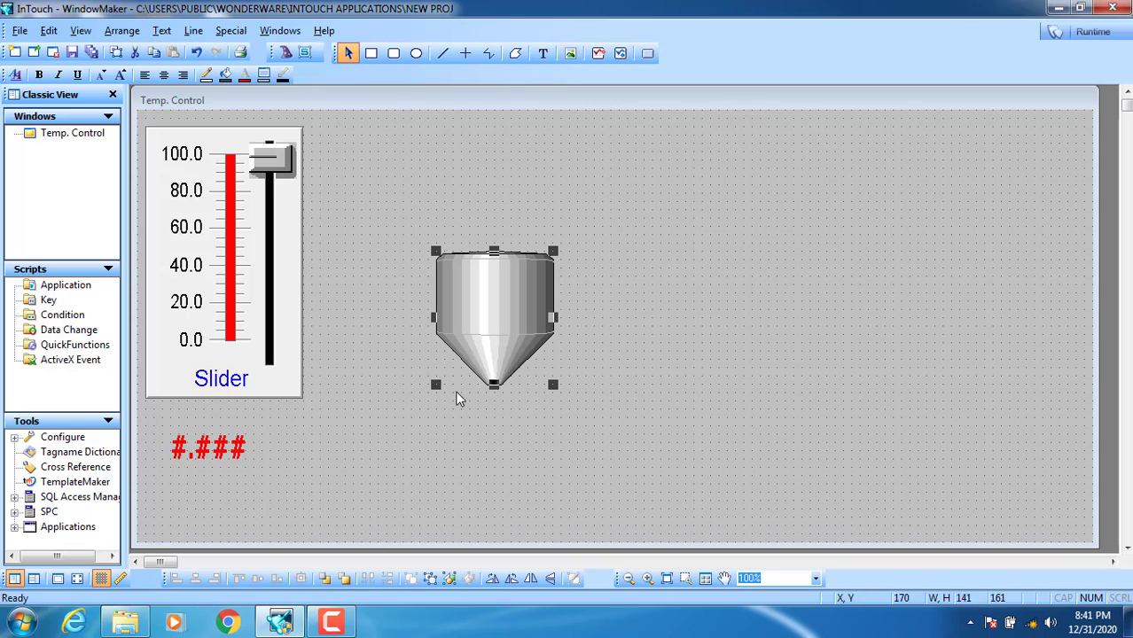
# - Rotate the tank 180 degrees so its cone points up, and reduce it to about 111 by 131 at X 350, Y 180
pyautogui.click(511, 578)
pyautogui.click(511, 578)
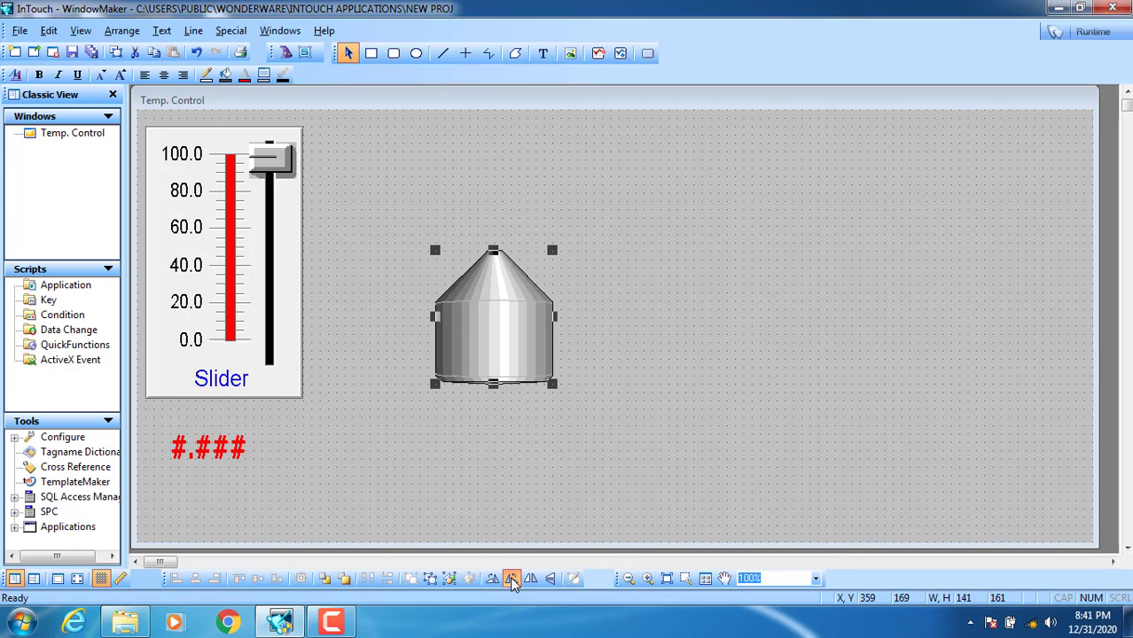
pyautogui.moveTo(552, 382); pyautogui.dragTo(537, 359)
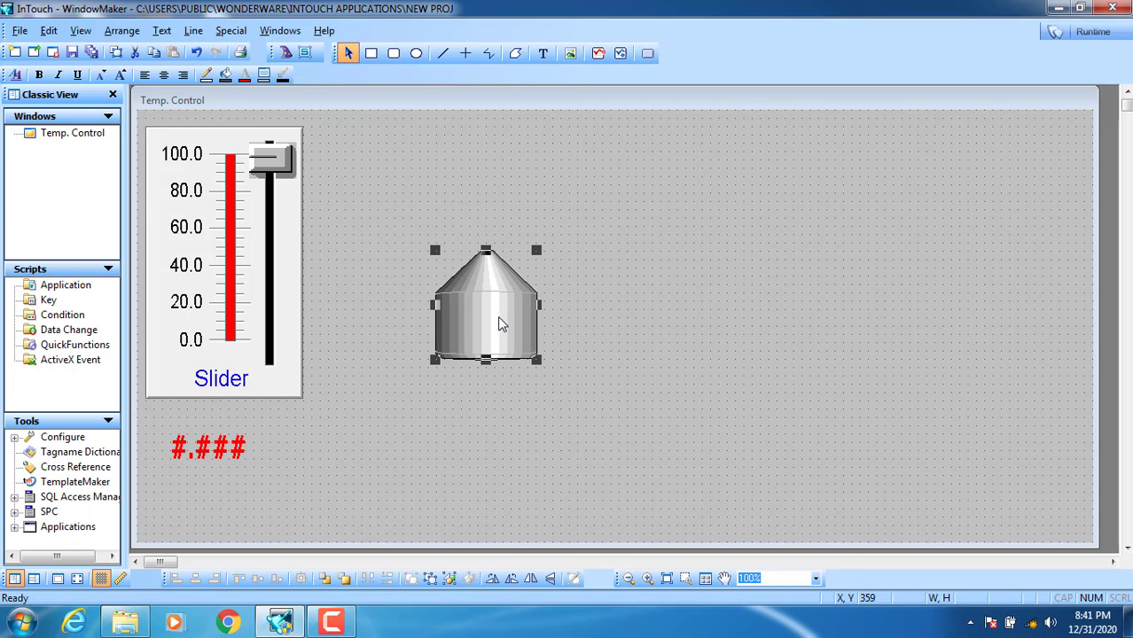
pyautogui.moveTo(499, 323)
pyautogui.mouseDown()
pyautogui.moveTo(527, 320)
pyautogui.moveTo(484, 336)
pyautogui.mouseUp()
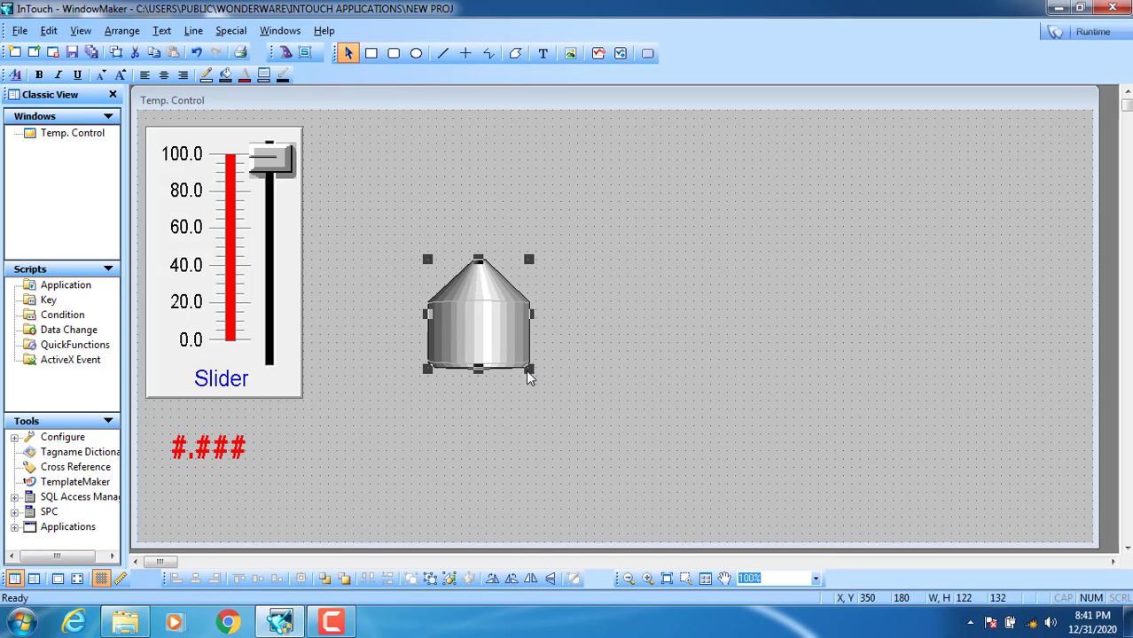
pyautogui.moveTo(525, 370); pyautogui.dragTo(521, 377)
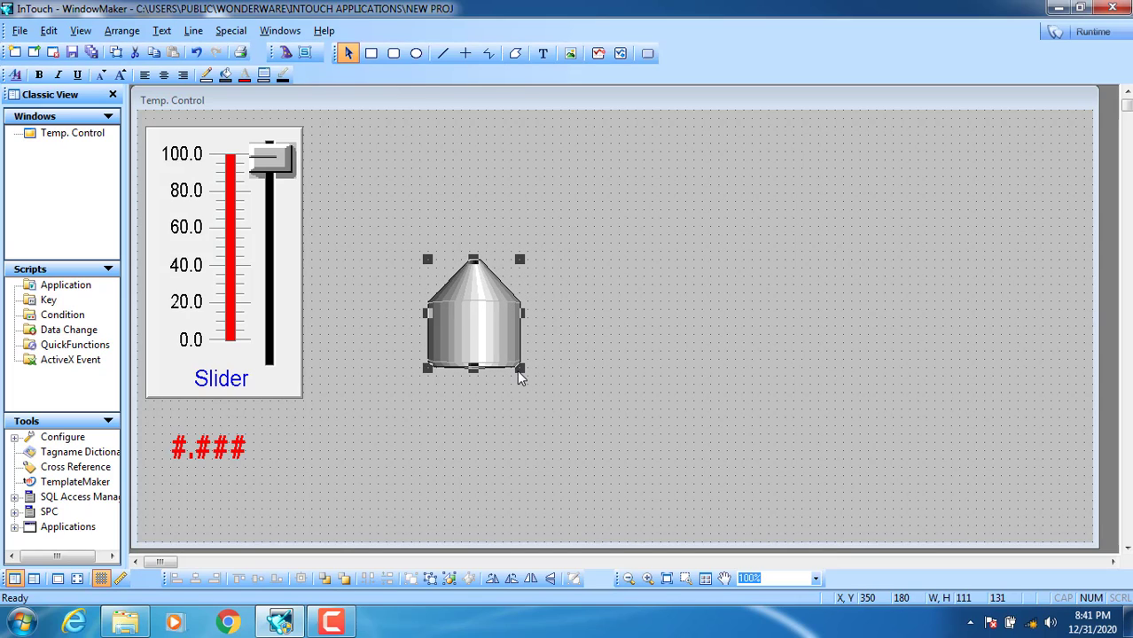
# - Duplicate the tank, place the copy directly above the original at X 350, Y 50 and flip it vertically
pyautogui.rightClick(473, 310)
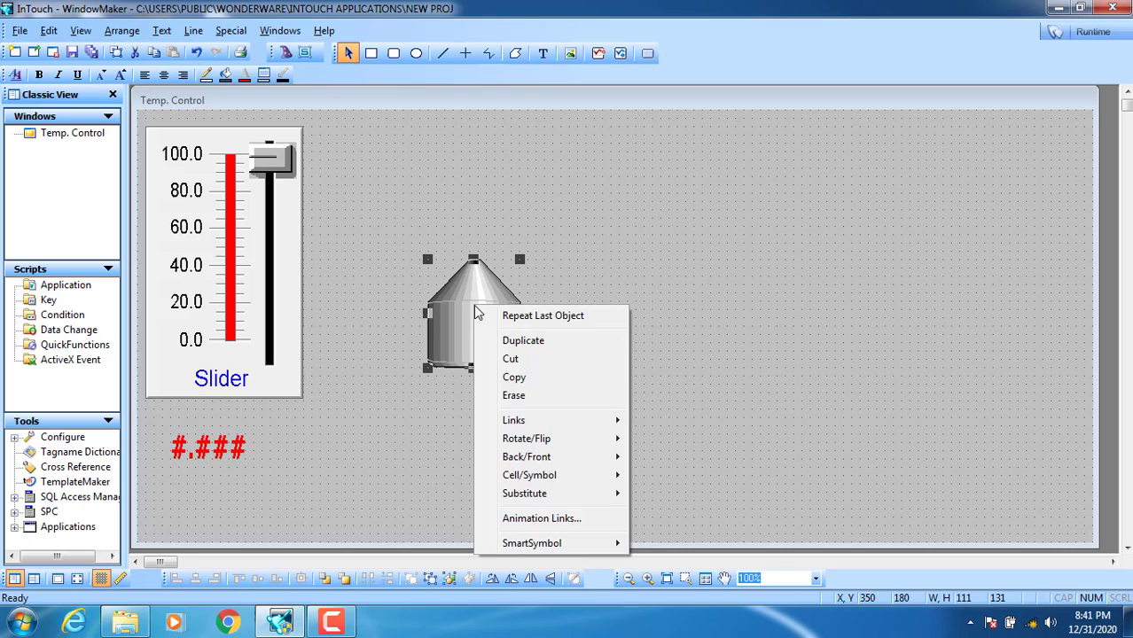
pyautogui.click(501, 344)
pyautogui.moveTo(499, 344); pyautogui.dragTo(480, 218)
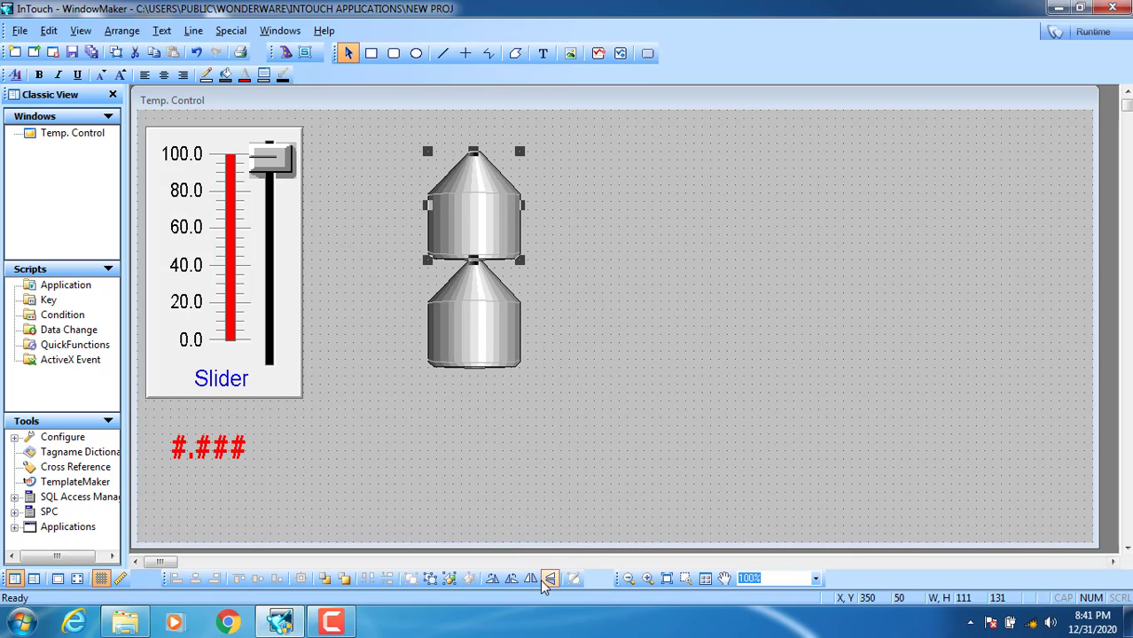
pyautogui.click(550, 579)
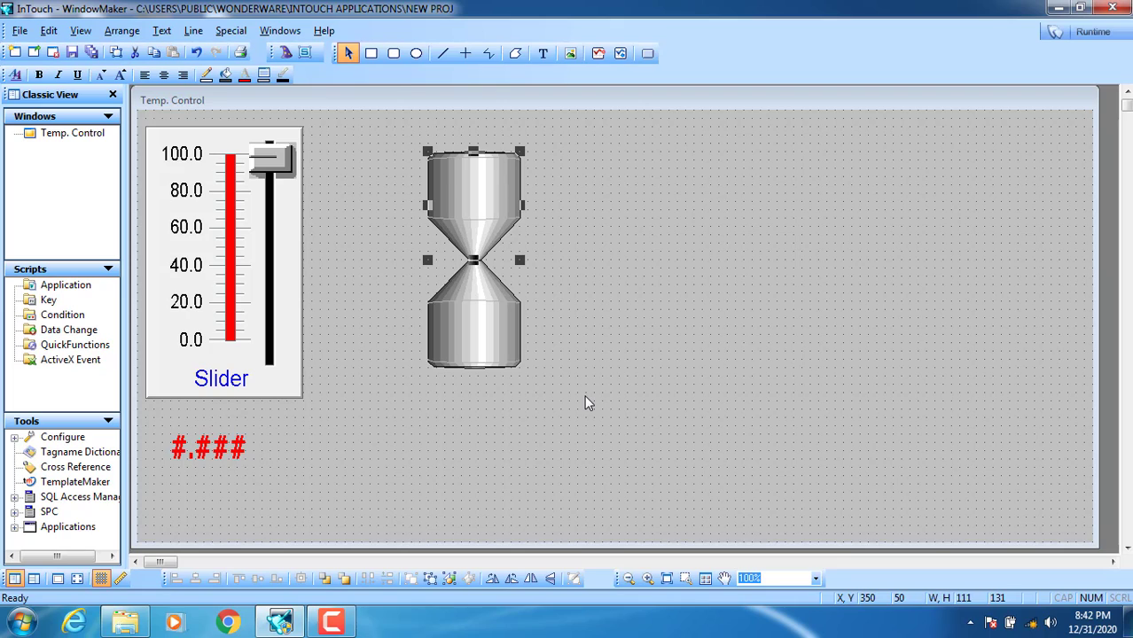
# - Shift the flipped tank copy right to X 580 and delete it
pyautogui.press('Right')
pyautogui.press('Right')
pyautogui.press('Right')
pyautogui.press('Right')
pyautogui.press('Right')
pyautogui.press('Right')
pyautogui.press('Right')
pyautogui.press('Right')
pyautogui.press('Right')
pyautogui.press('Right')
pyautogui.press('Right')
pyautogui.press('Right')
pyautogui.press('Right')
pyautogui.press('Right')
pyautogui.press('Right')
pyautogui.press('Right')
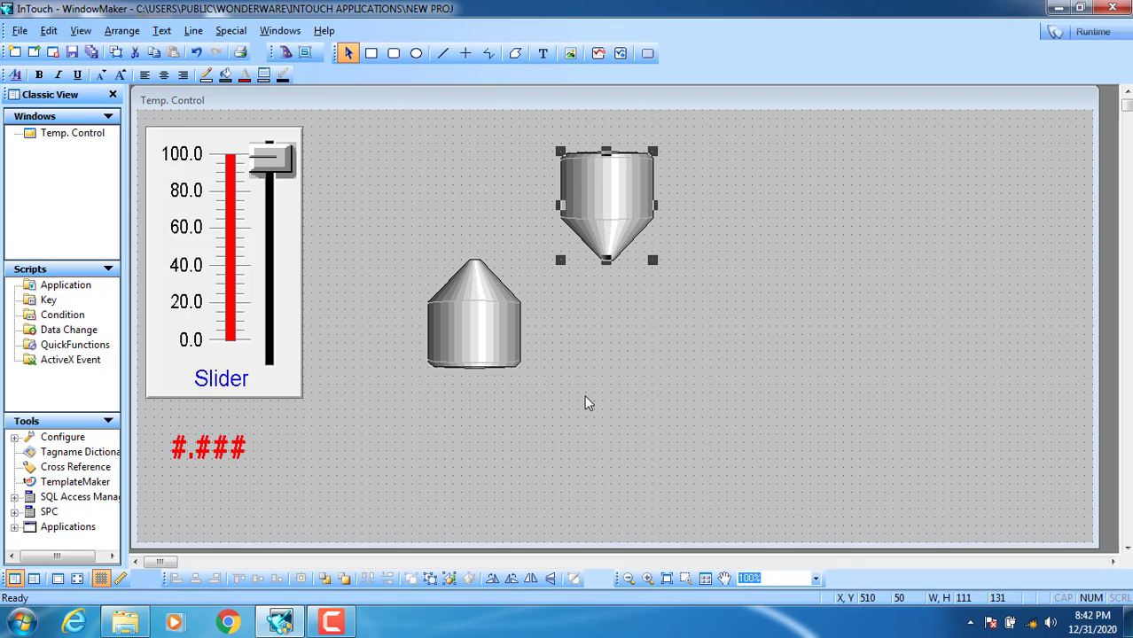
pyautogui.press('Right')
pyautogui.press('Right')
pyautogui.press('Right')
pyautogui.press('Right')
pyautogui.press('Right')
pyautogui.press('Right')
pyautogui.press('Right')
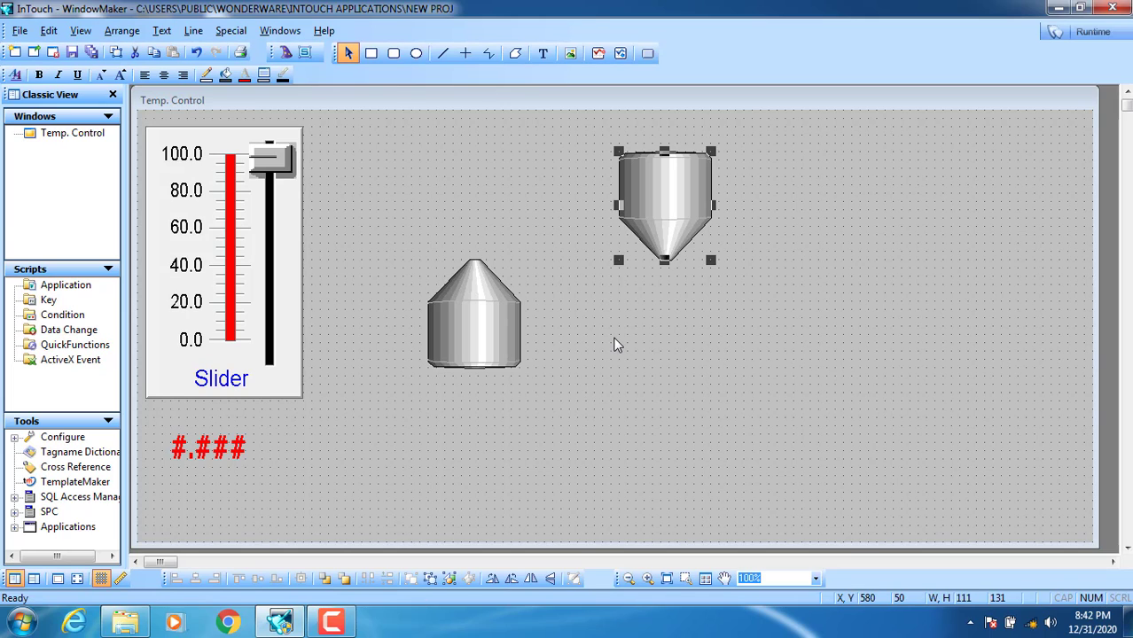
pyautogui.press('Delete')
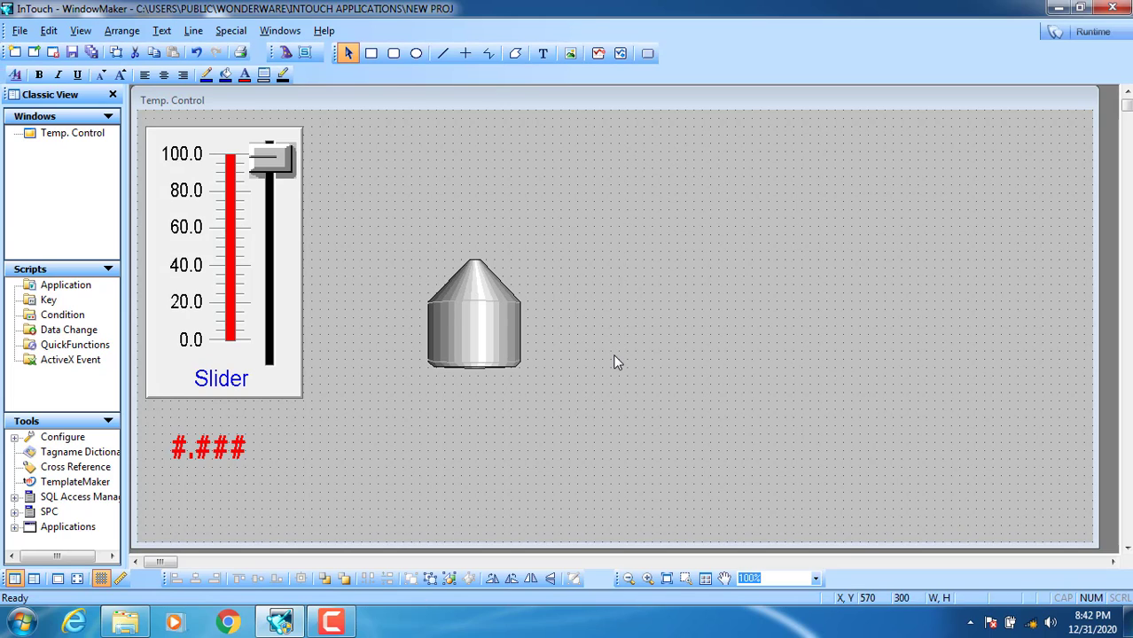
# - Shrink the remaining tank to about 61 by 82
pyautogui.click(486, 332)
pyautogui.moveTo(498, 351); pyautogui.dragTo(476, 325)
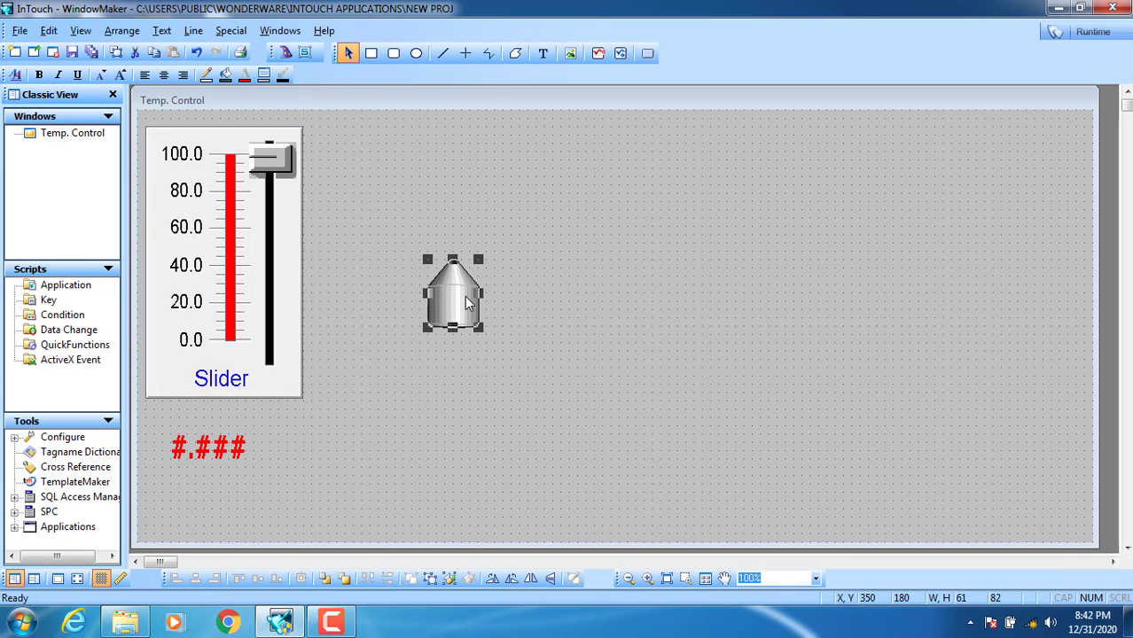
# - Try to draw a pipe beside the tank as a vertical polyline about 100 high at X 420
pyautogui.click(442, 52)
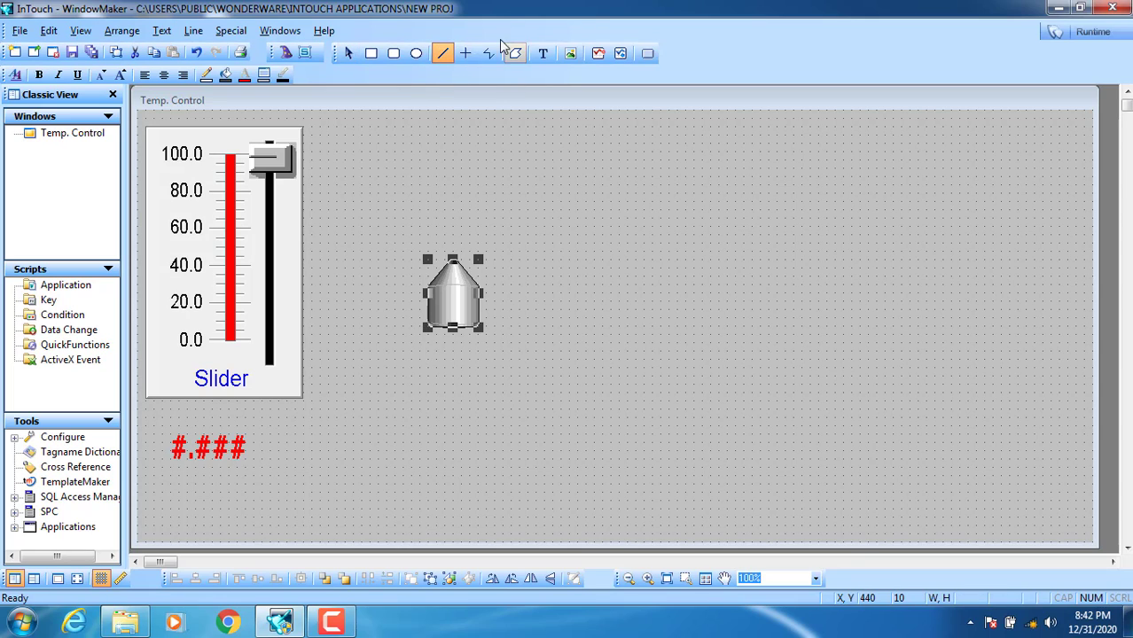
pyautogui.click(487, 53)
pyautogui.click(481, 324)
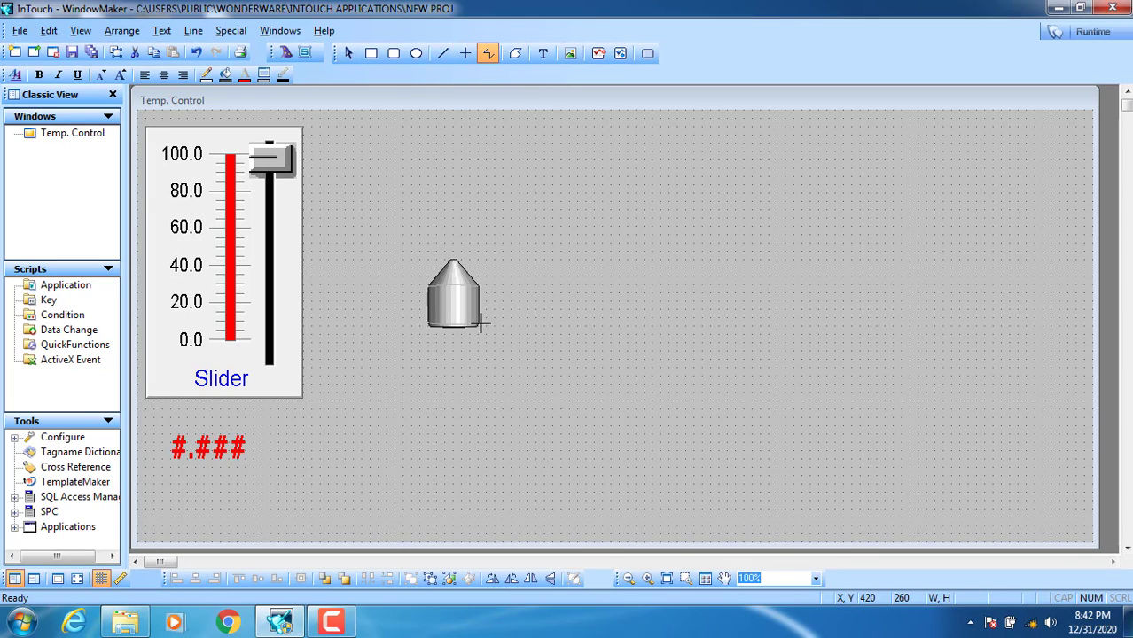
pyautogui.moveTo(480, 324); pyautogui.dragTo(486, 242)
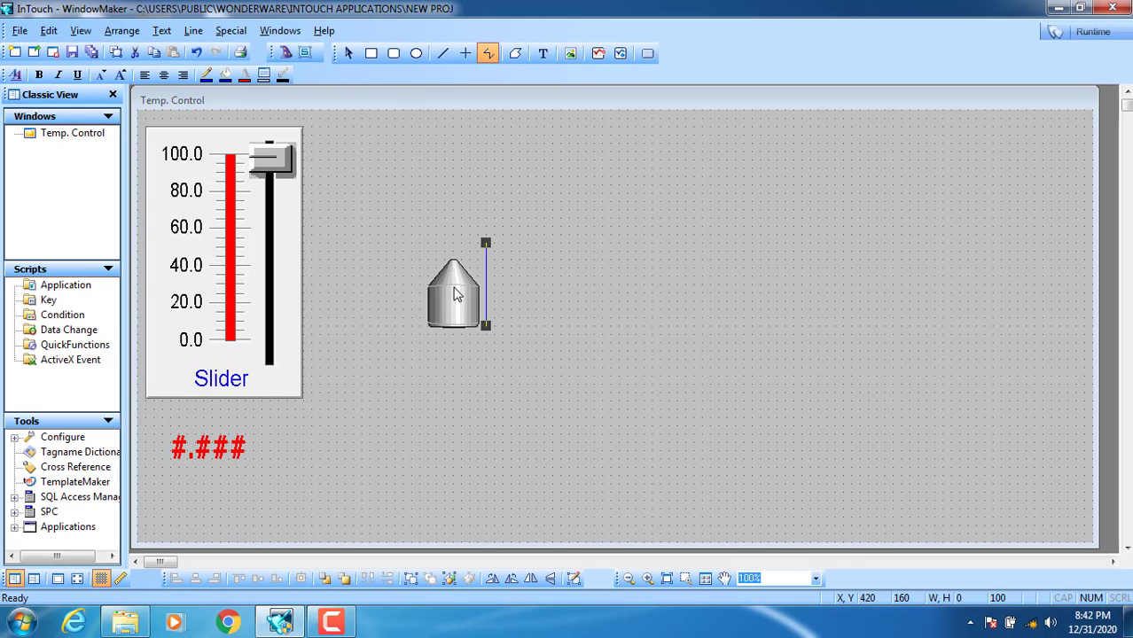
# - Move the tank right to X 360 and delete the vertical line beside it
pyautogui.moveTo(454, 288); pyautogui.dragTo(461, 288)
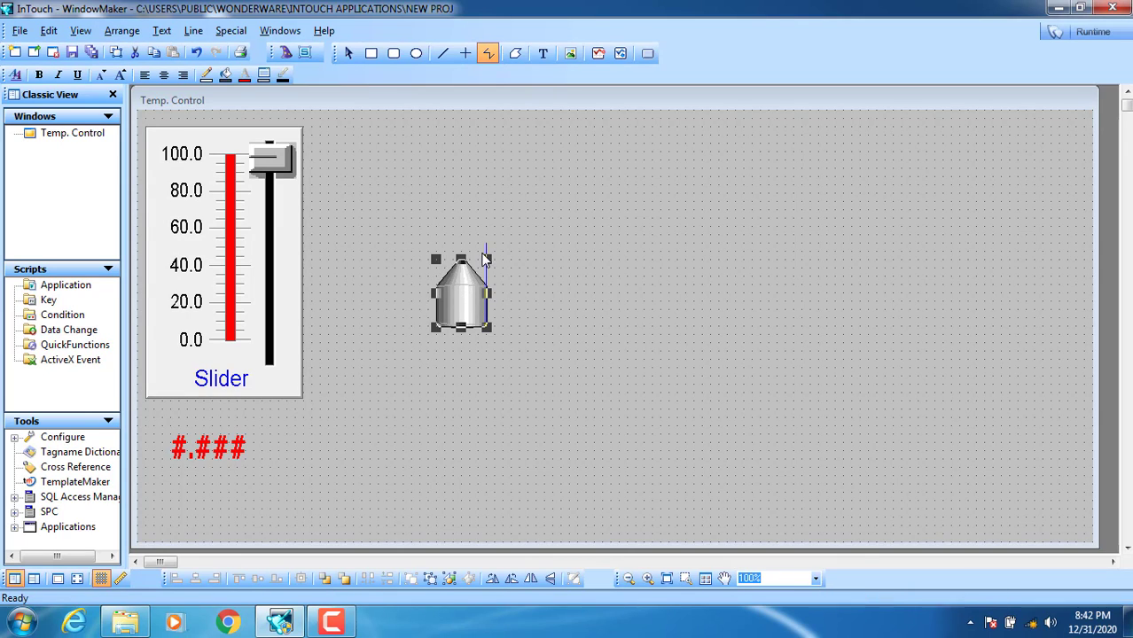
pyautogui.click(485, 258)
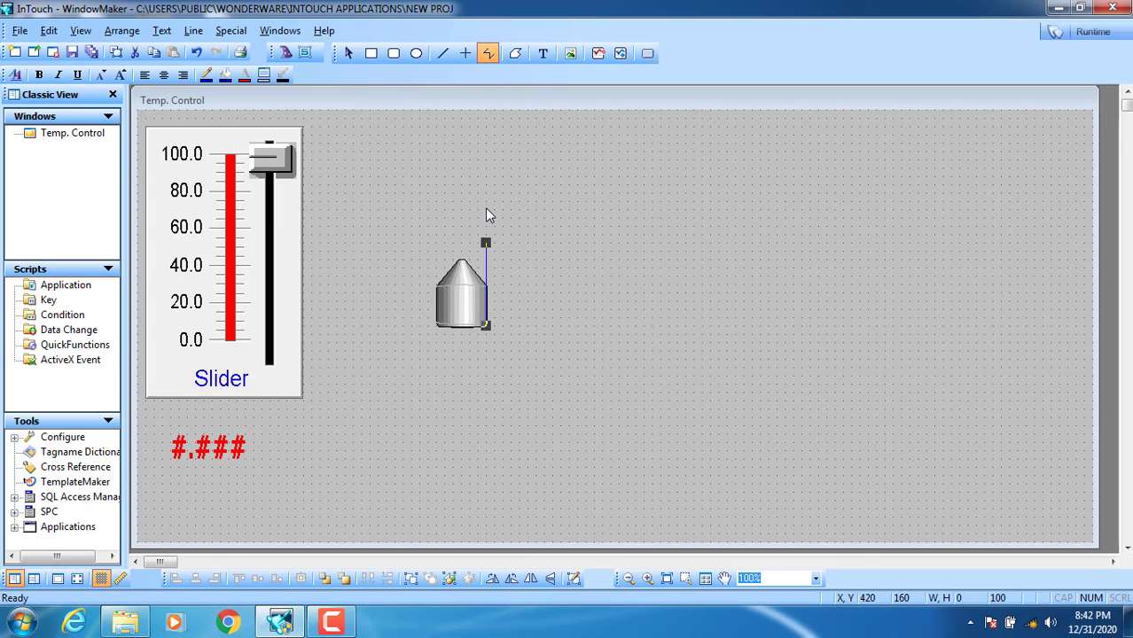
pyautogui.press('Delete')
# - Draw a stepped polyline from the tank's lower right corner up to Y 130, across to X 500, down to the tank's base level and right
pyautogui.click(487, 53)
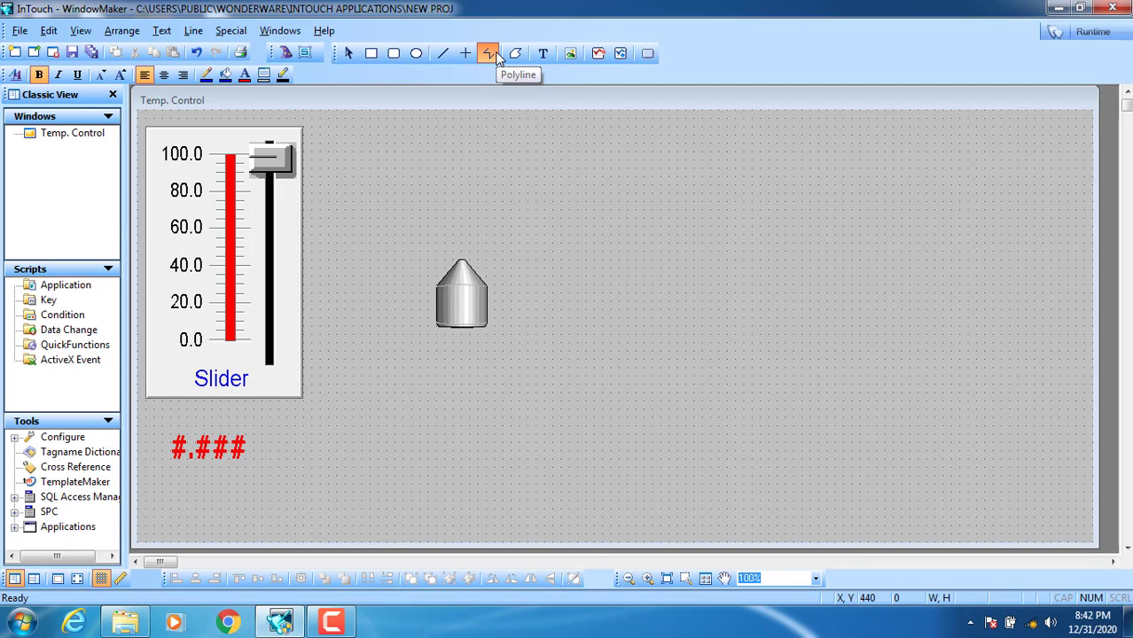
pyautogui.moveTo(489, 324); pyautogui.dragTo(485, 219)
pyautogui.click(485, 219)
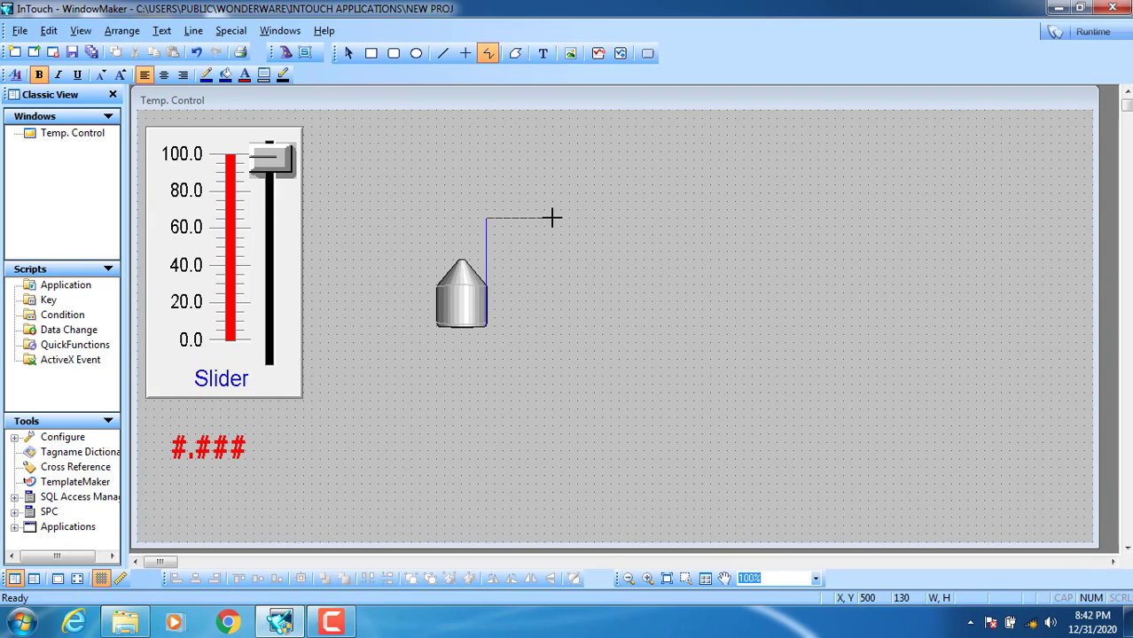
pyautogui.click(552, 219)
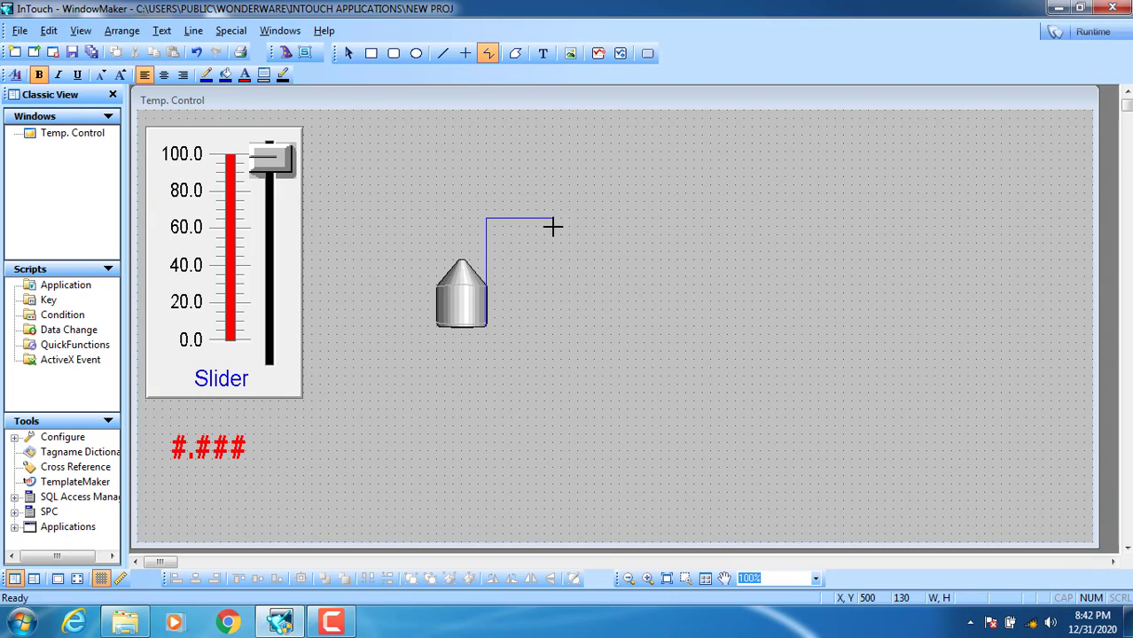
pyautogui.click(552, 324)
pyautogui.doubleClick(650, 325)
pyautogui.click(577, 374)
# - Duplicate the tank and place the copy below and to the left of the original
pyautogui.click(455, 311)
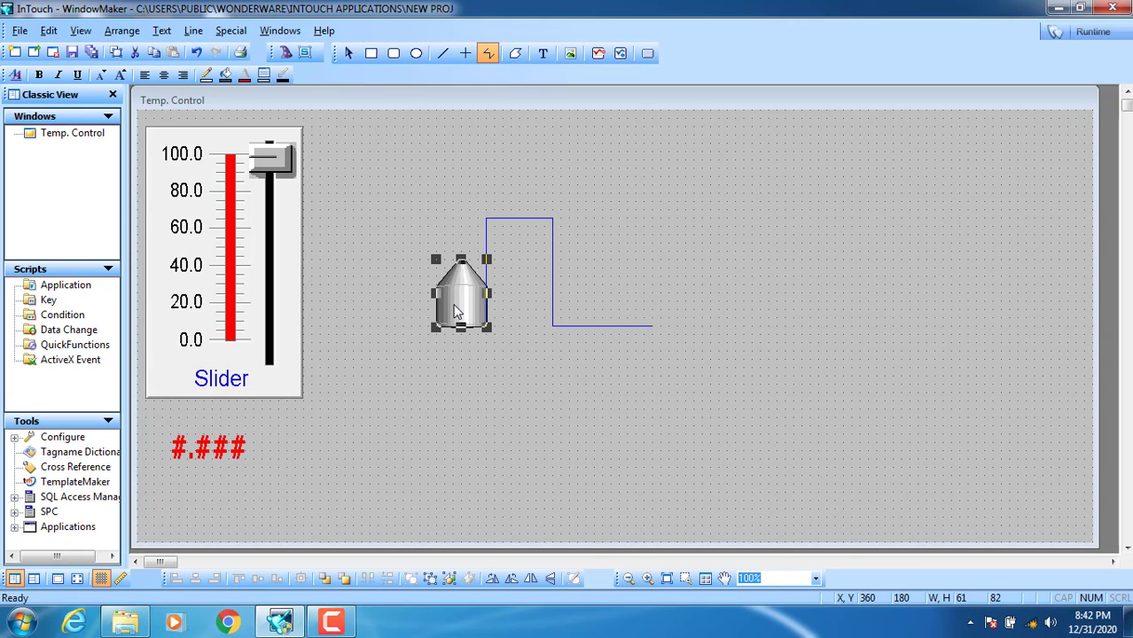
pyautogui.rightClick(455, 310)
pyautogui.click(510, 336)
pyautogui.moveTo(497, 316); pyautogui.dragTo(374, 449)
# - Duplicate the lower tank and place the new copy beside it at about X 360, Y 370
pyautogui.rightClick(374, 448)
pyautogui.click(422, 226)
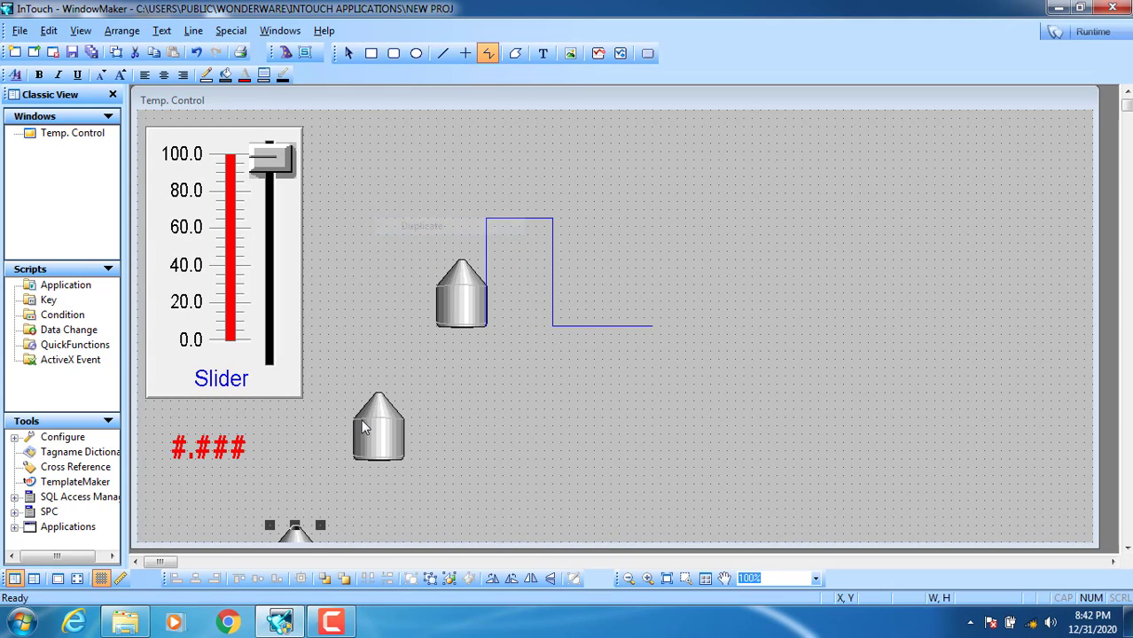
pyautogui.click(299, 505)
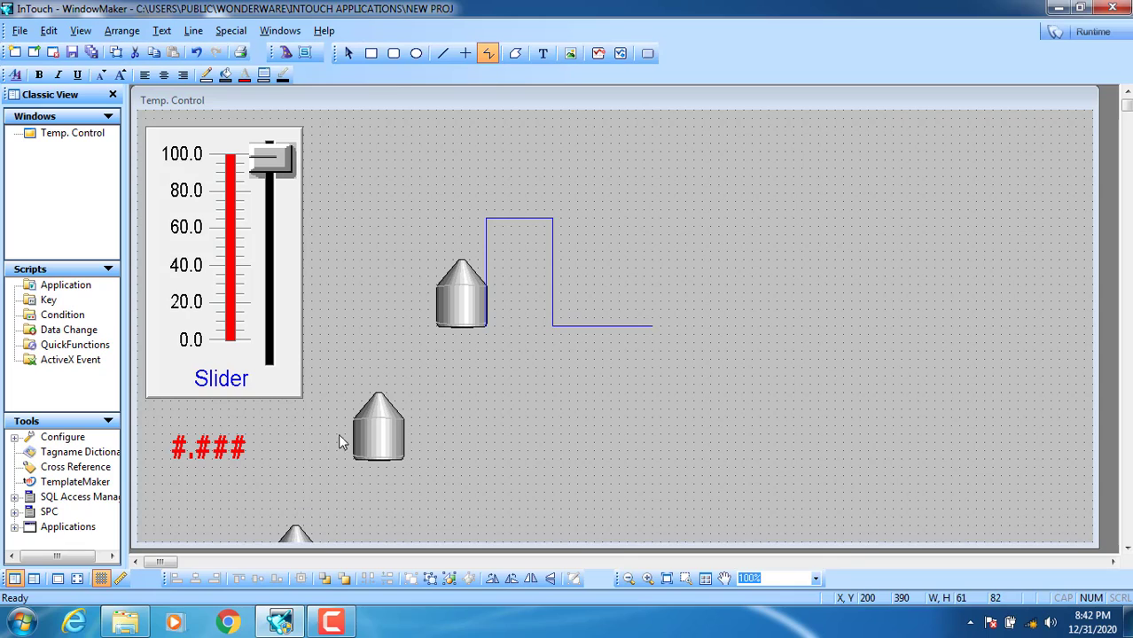
pyautogui.moveTo(458, 435); pyautogui.dragTo(459, 435)
# - Duplicate the tank at X 360, Y 370 and place the copy just to its right, slightly lower
pyautogui.rightClick(461, 461)
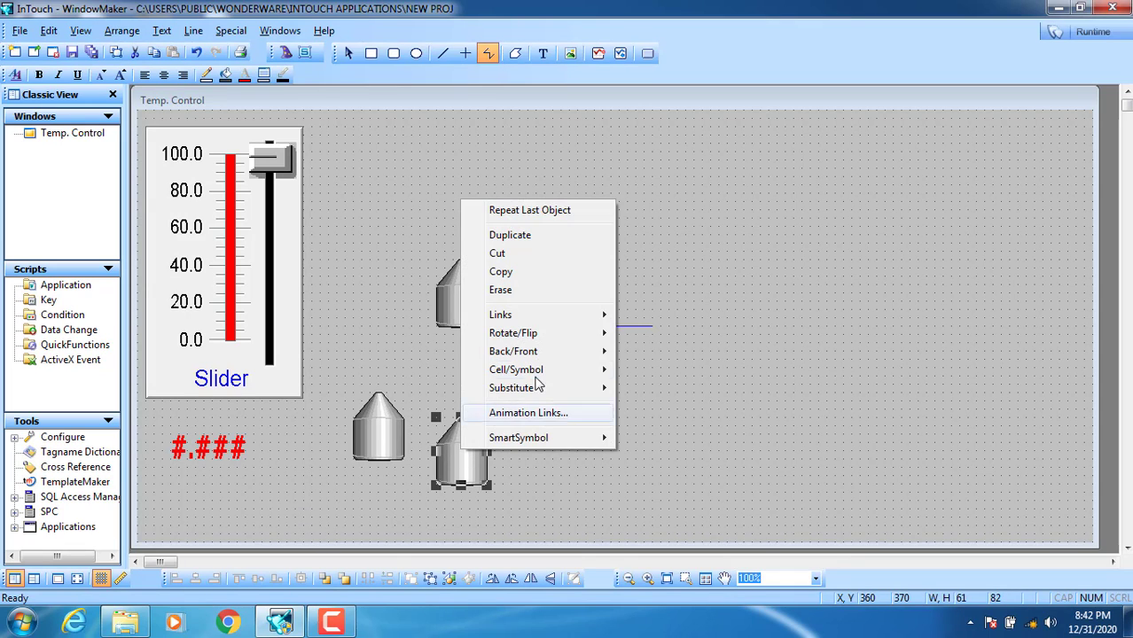
pyautogui.click(518, 234)
pyautogui.moveTo(540, 478); pyautogui.dragTo(526, 470)
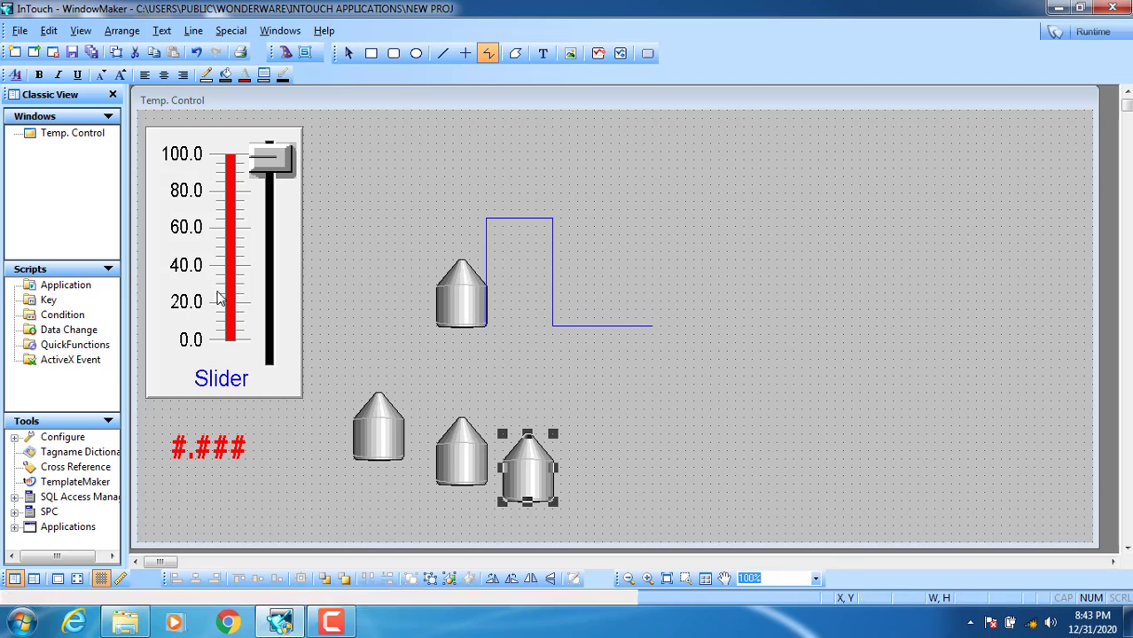
# - Set the slider's tagname to a1 in its wizard settings and accept them
pyautogui.click(217, 258)
pyautogui.doubleClick(200, 271)
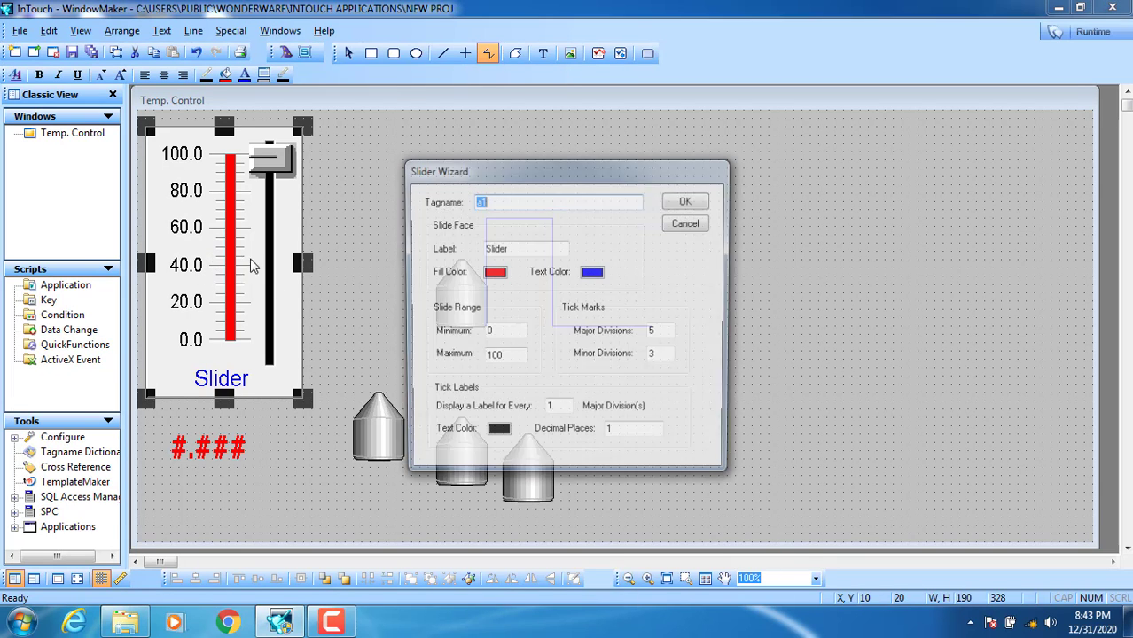
pyautogui.write('a1')
pyautogui.click(688, 202)
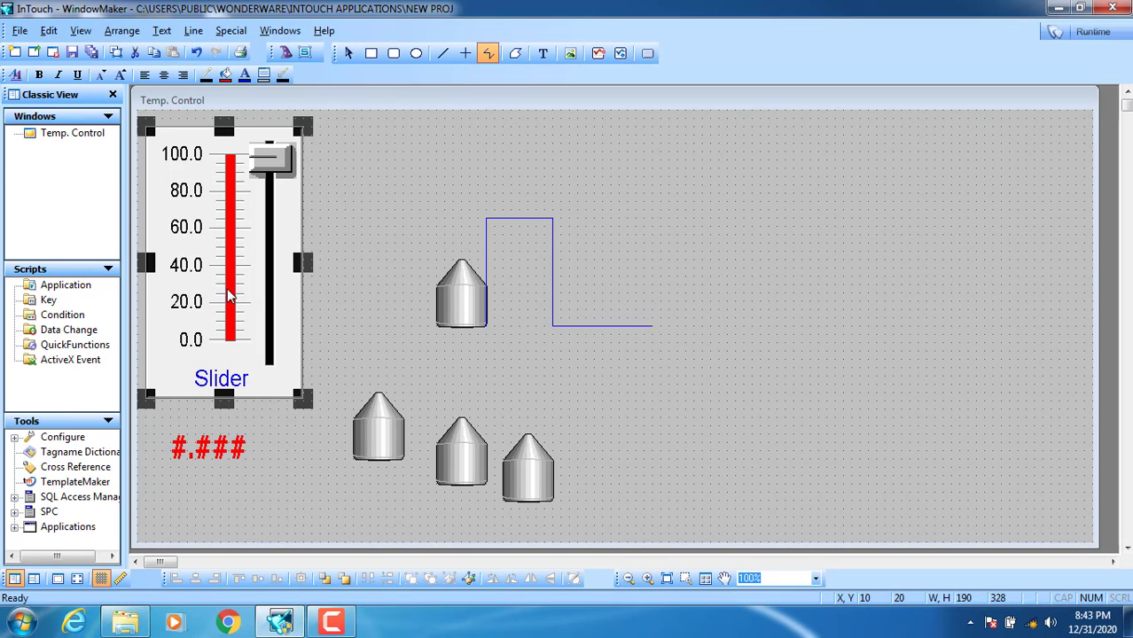
# - Move the upper tank straight up to X 360, Y 50, level with the pipe line's upper run
pyautogui.click(463, 303)
pyautogui.press('Up')
pyautogui.press('Up')
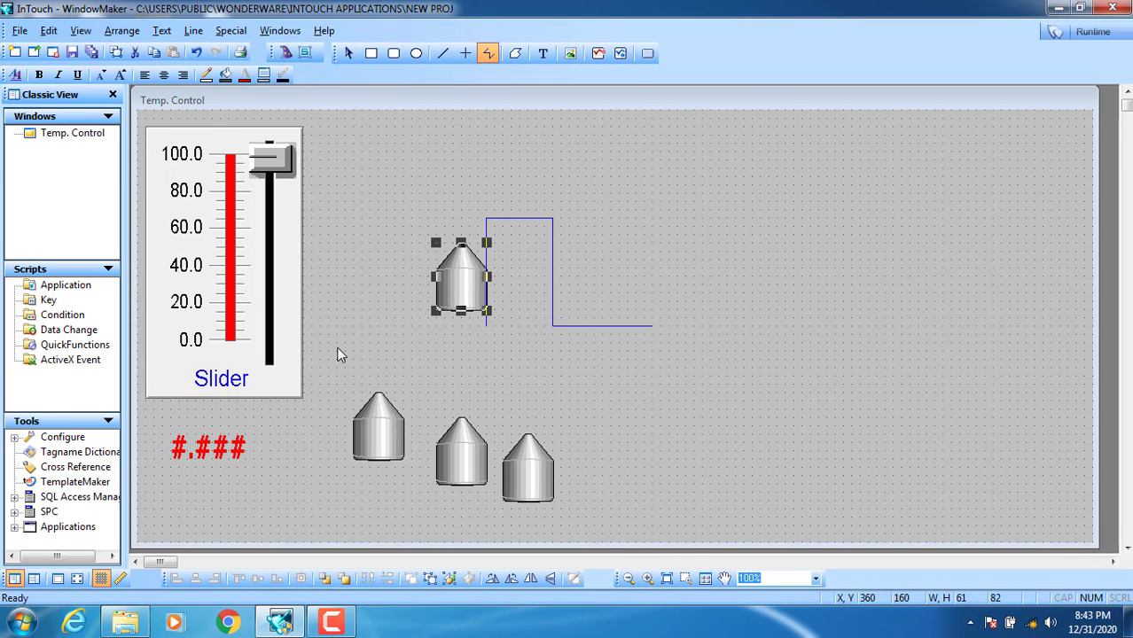
pyautogui.press('Up')
pyautogui.press('Up')
pyautogui.press('Up')
pyautogui.press('Up')
pyautogui.press('Up')
pyautogui.press('Up')
pyautogui.press('Up')
pyautogui.press('Up')
pyautogui.press('Up')
pyautogui.press('Up')
pyautogui.press('Up')
pyautogui.press('Up')
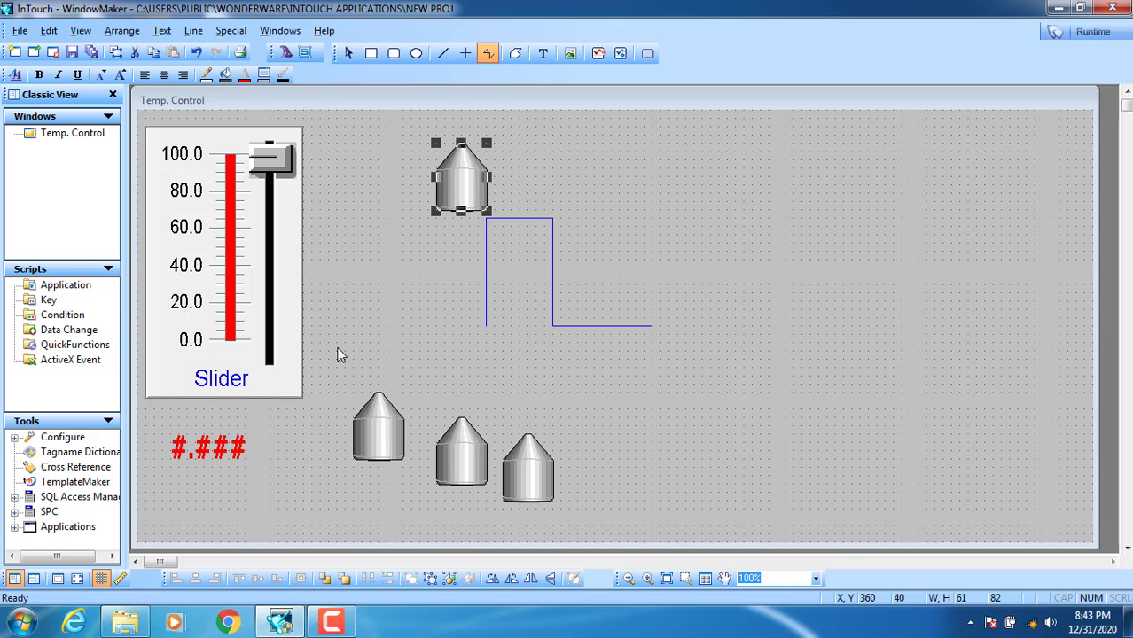
pyautogui.press('Down')
# - Move the tank right along the pipe line's upper run to X 500, Y 50
pyautogui.press('Right')
pyautogui.press('Right')
pyautogui.press('Right')
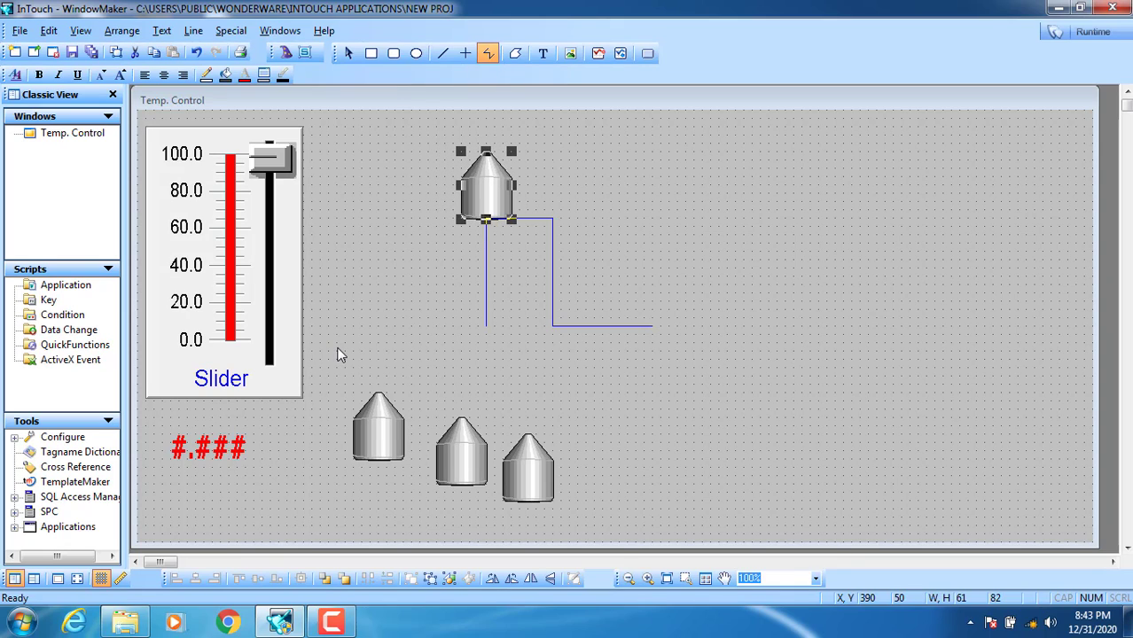
pyautogui.press('Right')
pyautogui.press('Right')
pyautogui.press('Right')
pyautogui.press('Right')
pyautogui.press('Right')
pyautogui.press('Right')
pyautogui.press('Right')
pyautogui.press('Right')
pyautogui.press('Right')
pyautogui.press('Right')
pyautogui.press('Right')
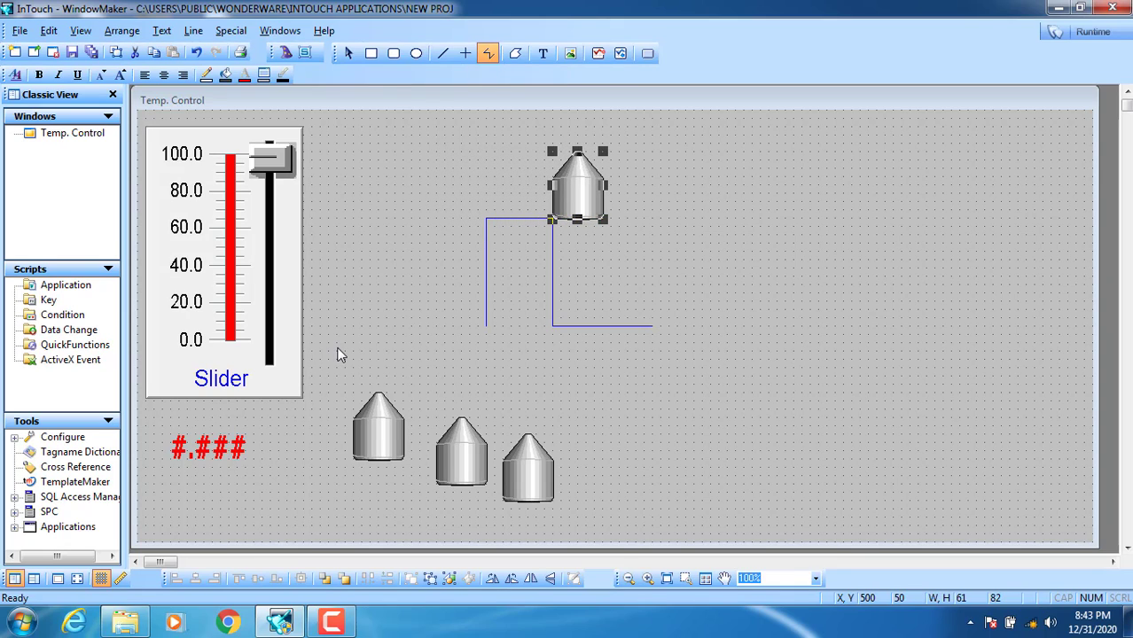
# - Lower the tank to Y 180 beside the pipe line's descending segment and shift it right to X 560
pyautogui.press('Down')
pyautogui.press('Down')
pyautogui.press('Down')
pyautogui.press('Down')
pyautogui.press('Down')
pyautogui.press('Down')
pyautogui.press('Down')
pyautogui.press('Down')
pyautogui.press('Down')
pyautogui.press('Down')
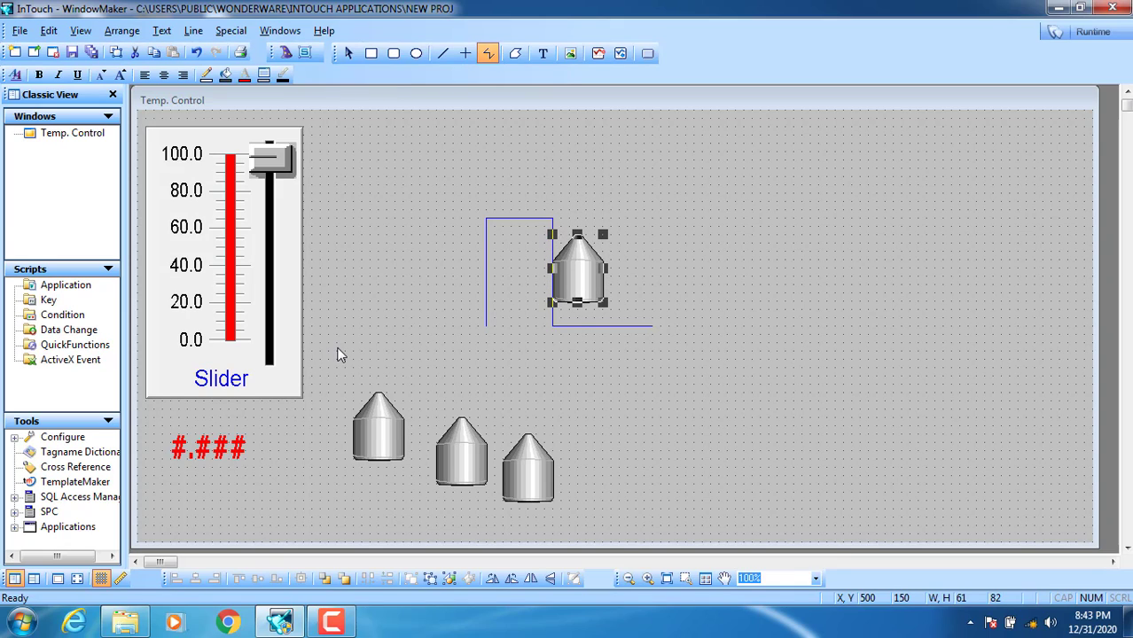
pyautogui.press('Down')
pyautogui.press('Down')
pyautogui.press('Down')
pyautogui.press('Right')
pyautogui.press('Right')
pyautogui.press('Right')
pyautogui.press('Right')
pyautogui.press('Right')
pyautogui.press('Right')
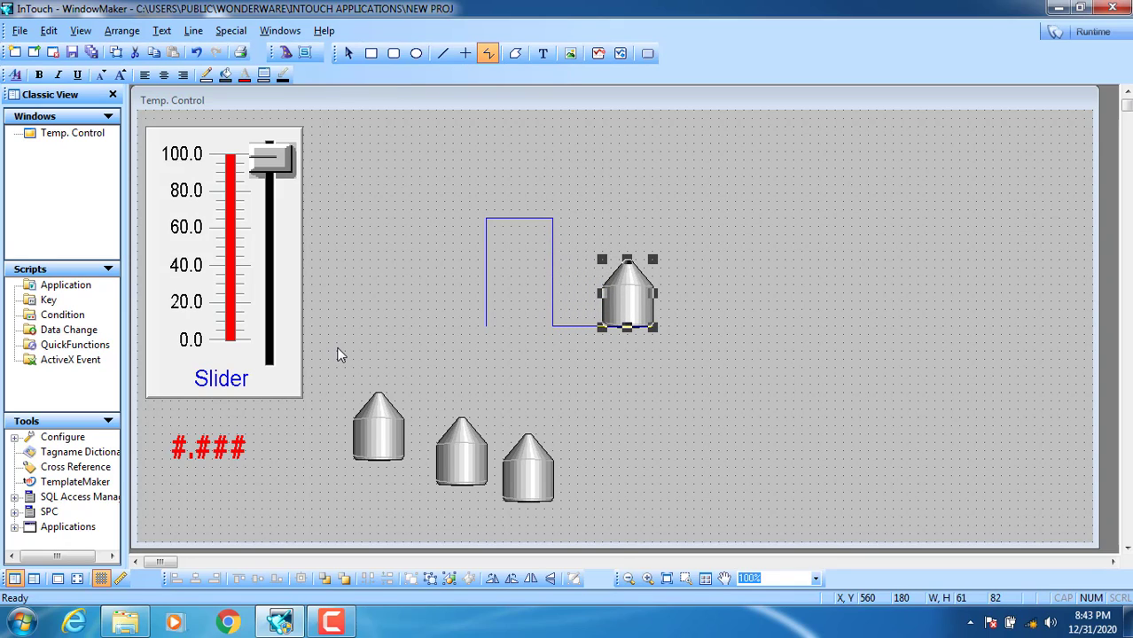
# - Move the tank back along the pipe line, up and left over its upper run, to X 380, Y 50
pyautogui.press('Left')
pyautogui.press('Left')
pyautogui.press('Left')
pyautogui.press('Left')
pyautogui.press('Left')
pyautogui.press('Left')
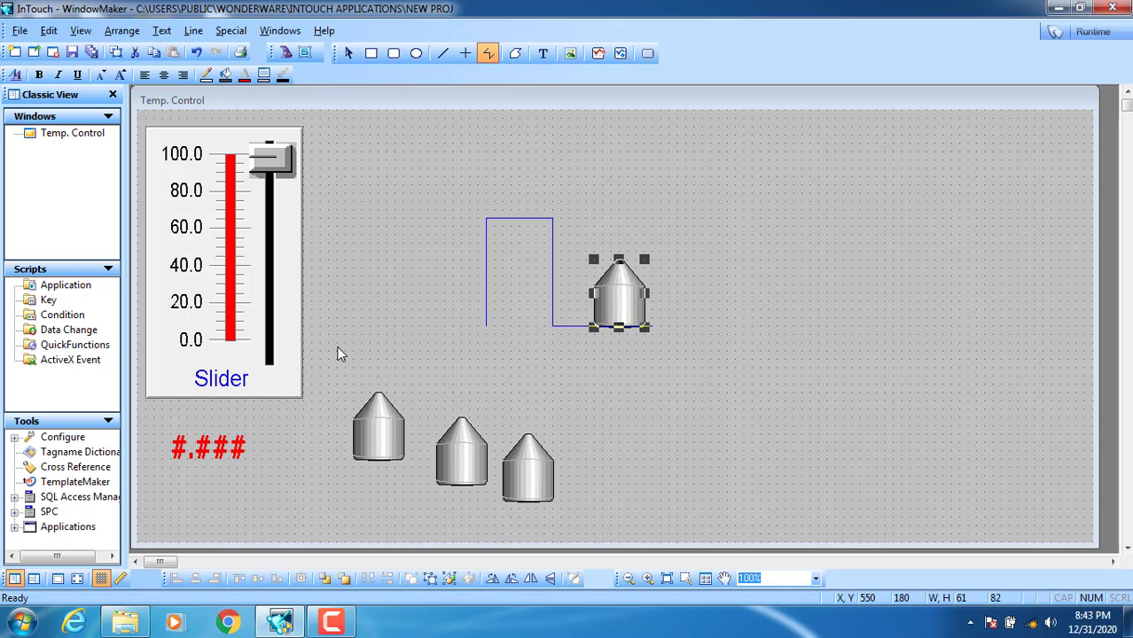
pyautogui.press('Up')
pyautogui.press('Up')
pyautogui.press('Up')
pyautogui.press('Up')
pyautogui.press('Up')
pyautogui.press('Up')
pyautogui.press('Up')
pyautogui.press('Up')
pyautogui.press('Up')
pyautogui.press('Up')
pyautogui.press('Up')
pyautogui.press('Up')
pyautogui.press('Up')
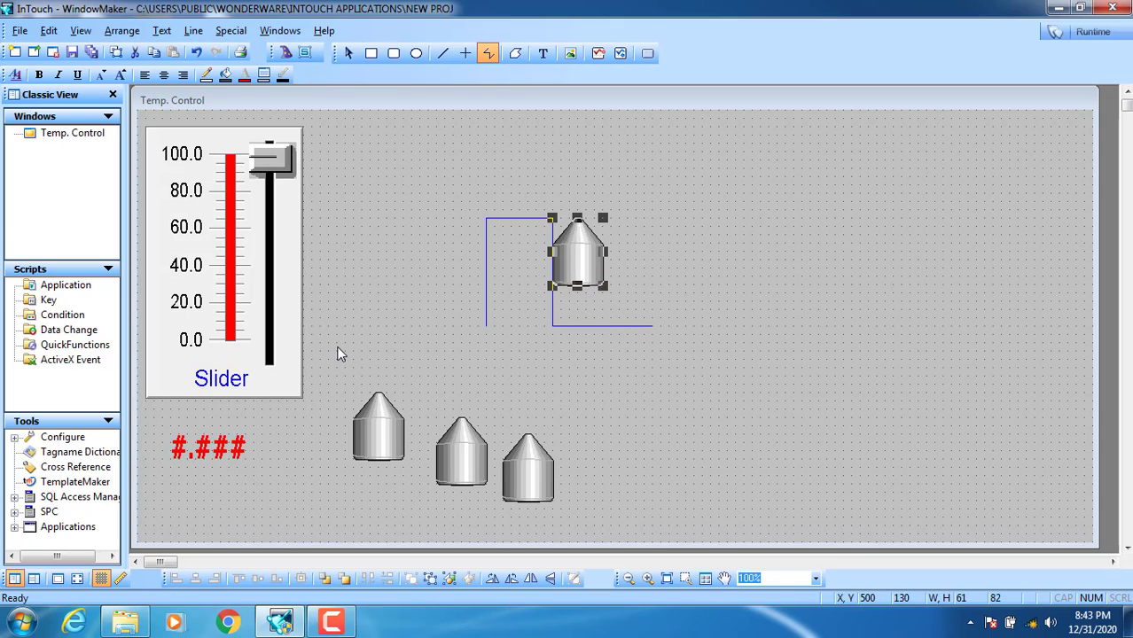
pyautogui.press('Left')
pyautogui.press('Left')
pyautogui.press('Left')
pyautogui.press('Left')
pyautogui.press('Left')
pyautogui.press('Left')
pyautogui.press('Left')
pyautogui.press('Left')
pyautogui.press('Left')
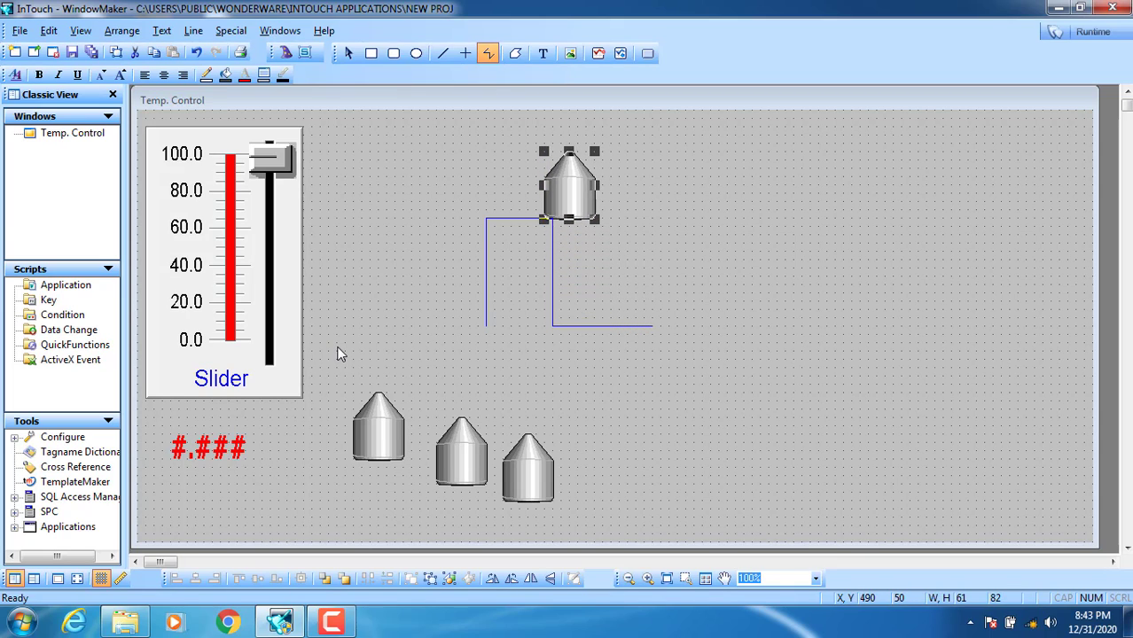
pyautogui.press('Left')
pyautogui.press('Left')
pyautogui.press('Left')
pyautogui.press('Left')
pyautogui.press('Left')
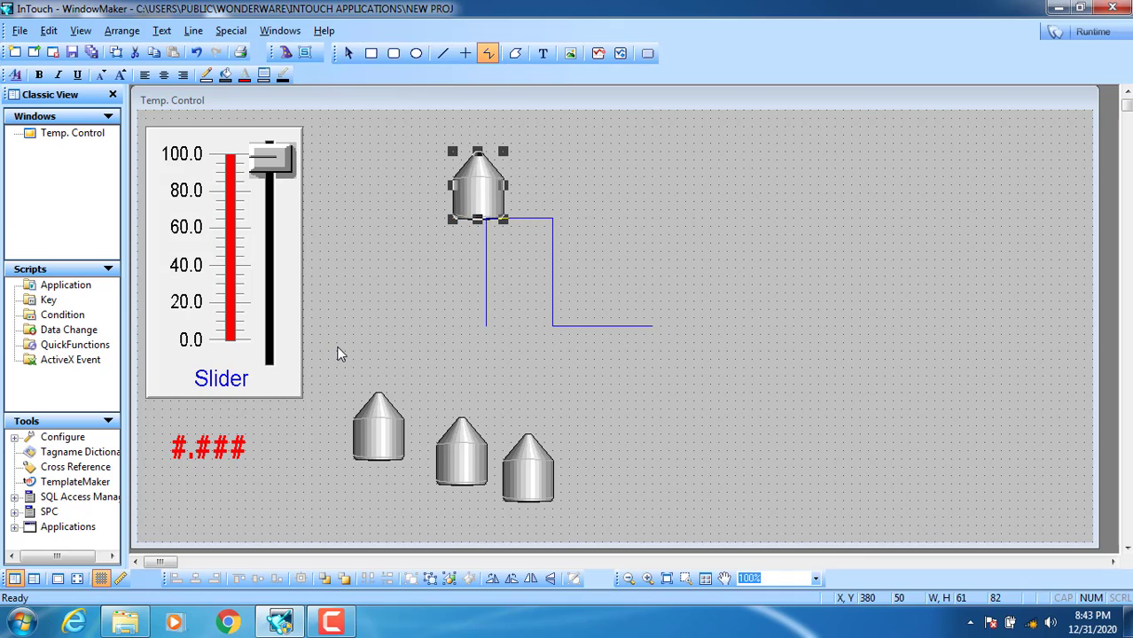
# - Return the tank to X 360, Y 180 at the start of the pipe line and deselect it
pyautogui.press('Down')
pyautogui.press('Down')
pyautogui.press('Down')
pyautogui.press('Down')
pyautogui.press('Down')
pyautogui.press('Down')
pyautogui.press('Down')
pyautogui.press('Down')
pyautogui.press('Down')
pyautogui.press('Down')
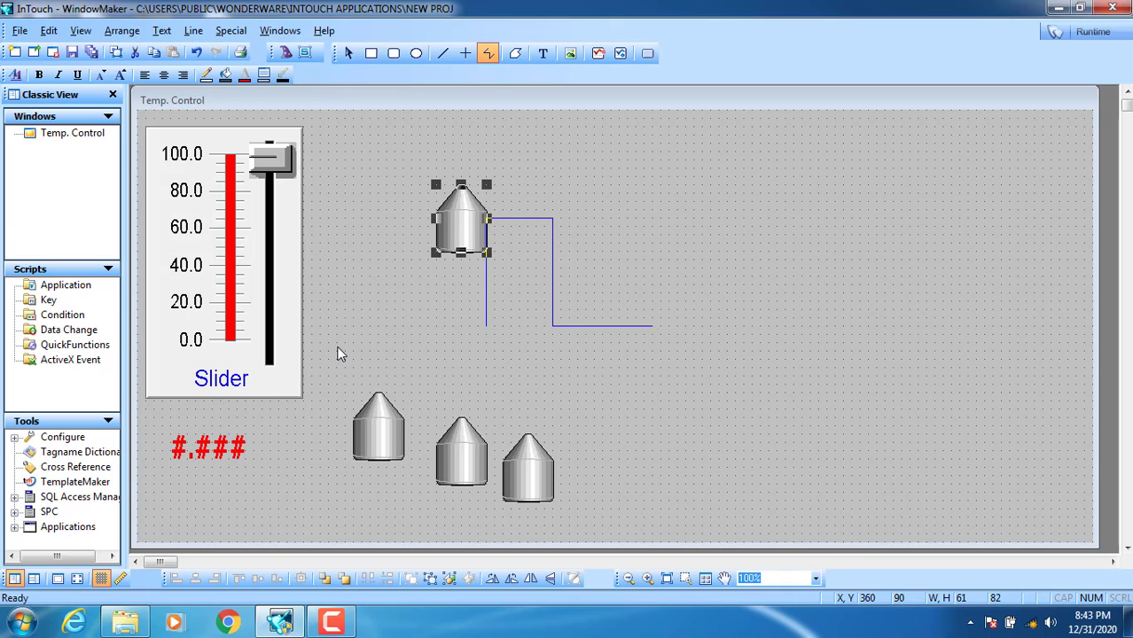
pyautogui.press('Down')
pyautogui.press('Down')
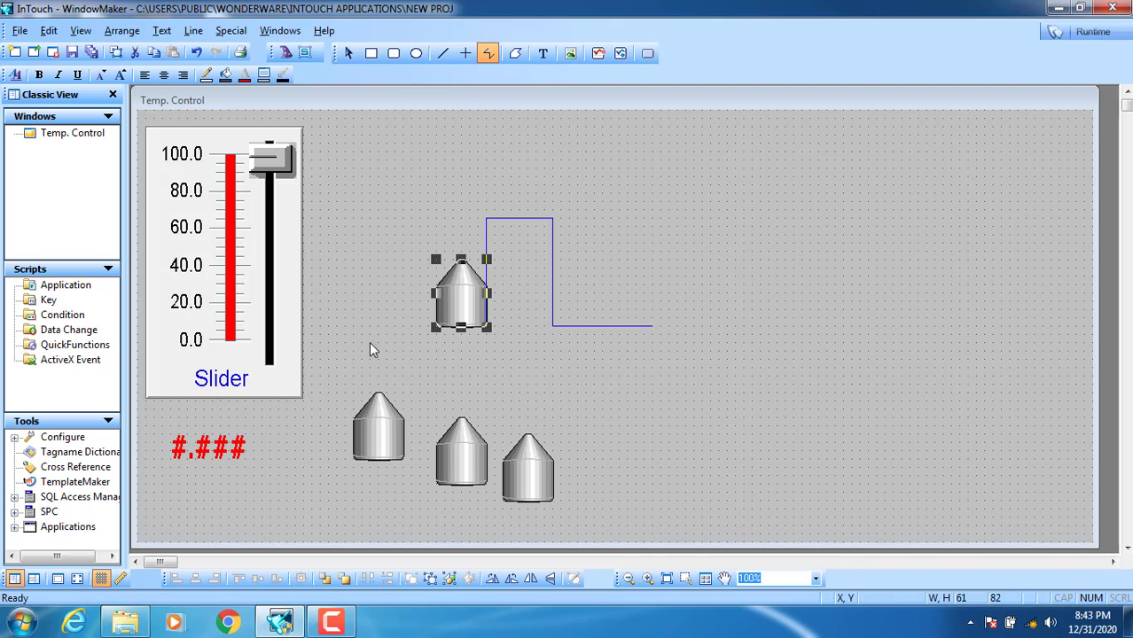
pyautogui.click(490, 372)
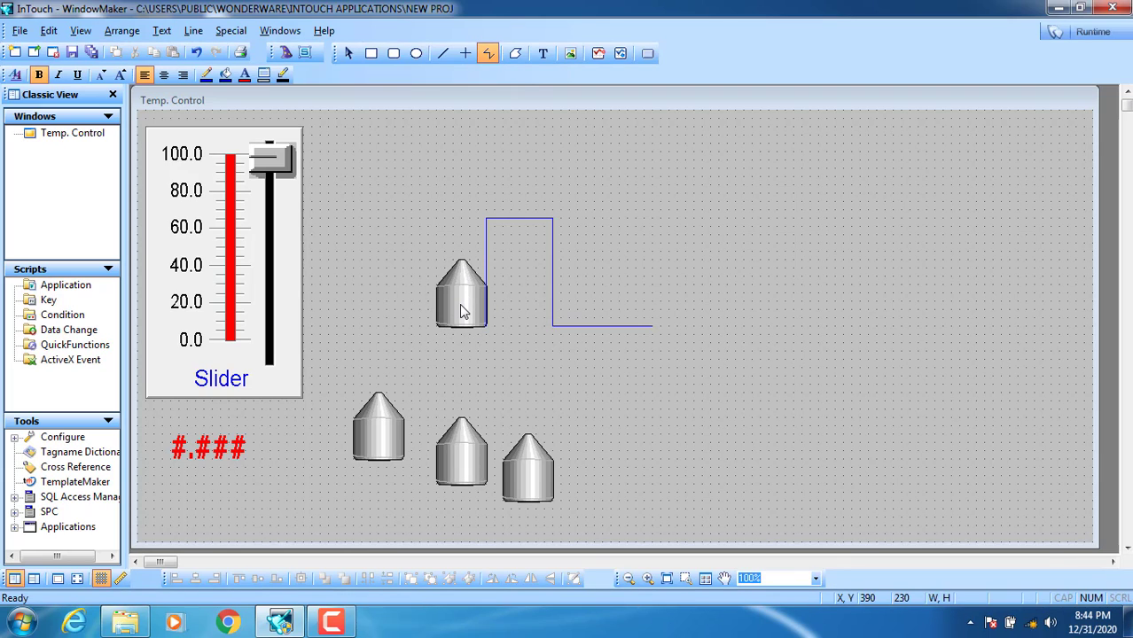
# - Draw a vertical line 130 high from the upper tank's lower-left corner to Y 130 and select it to check its height
pyautogui.click(443, 53)
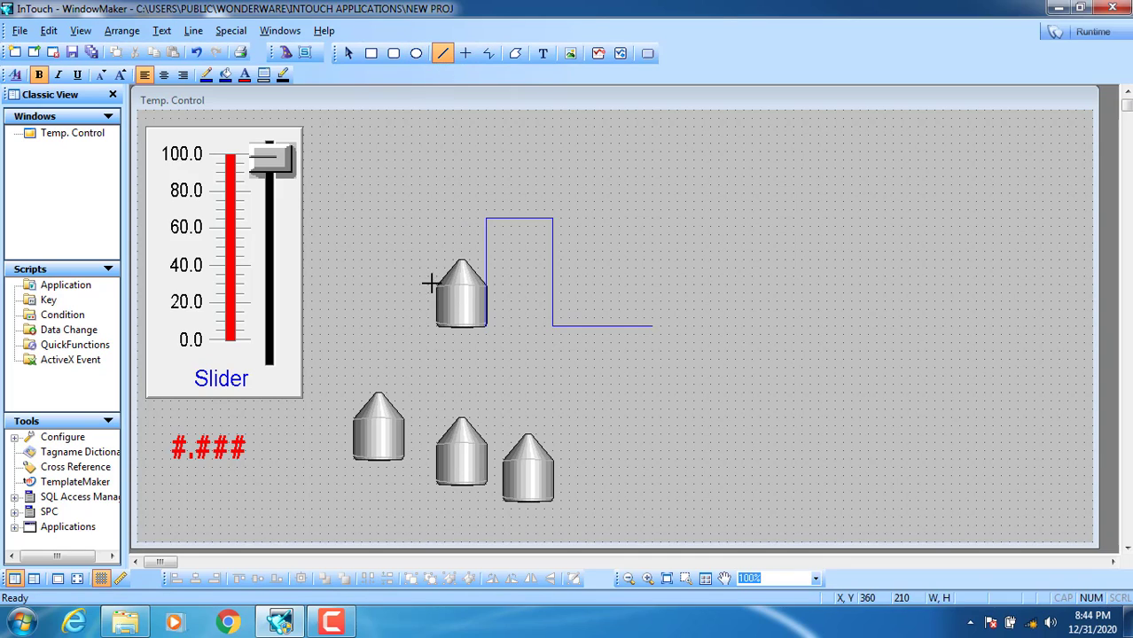
pyautogui.moveTo(433, 325); pyautogui.dragTo(436, 221)
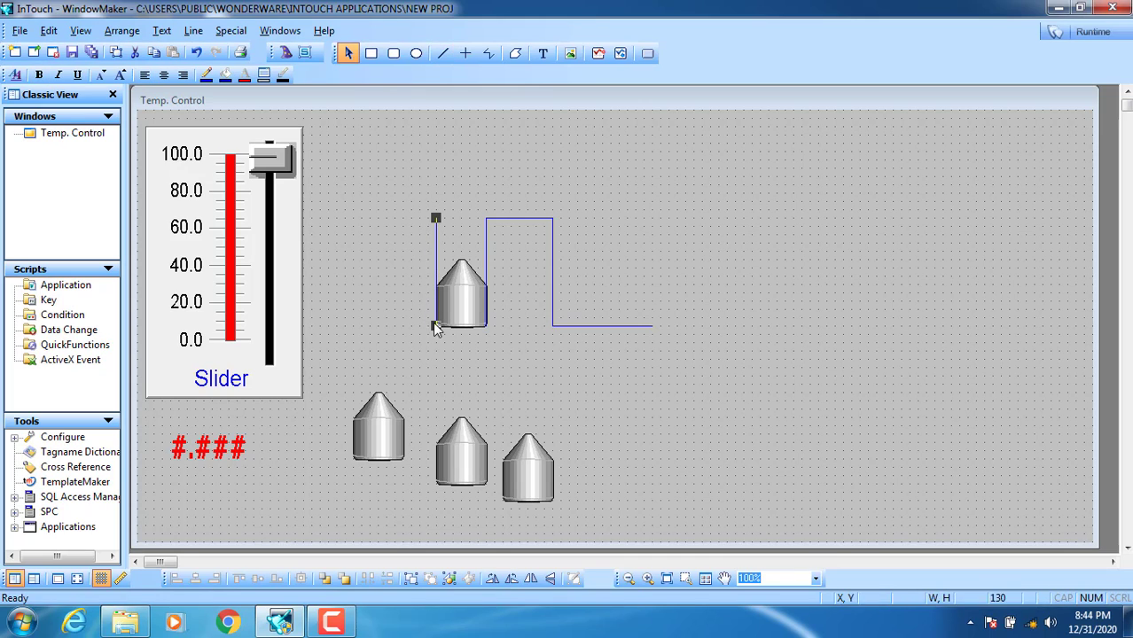
pyautogui.click(457, 326)
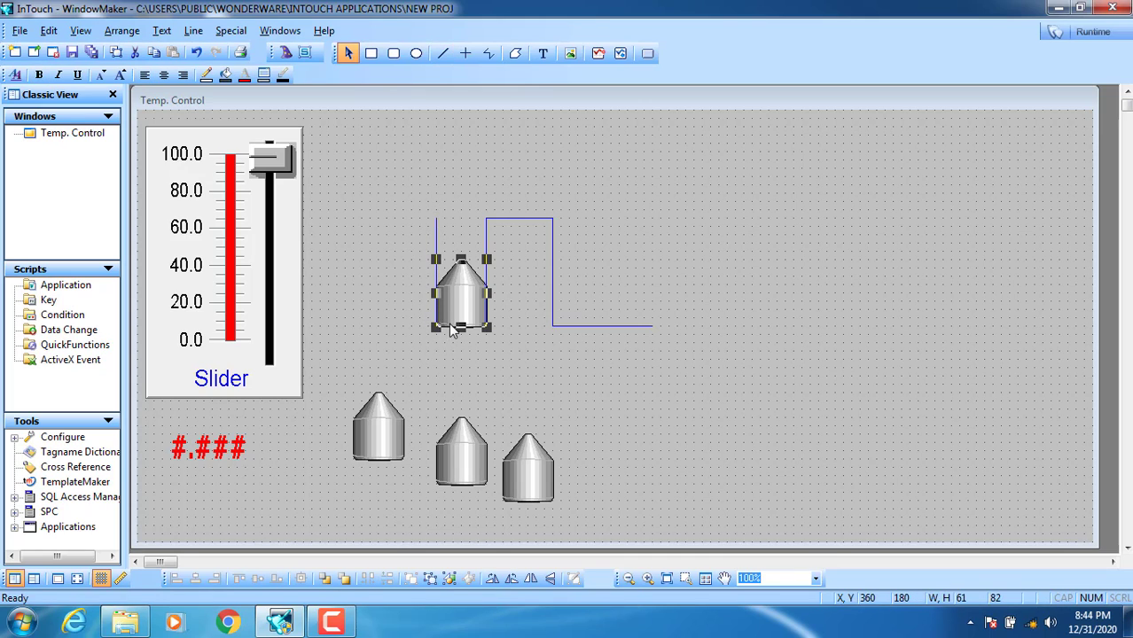
pyautogui.click(419, 326)
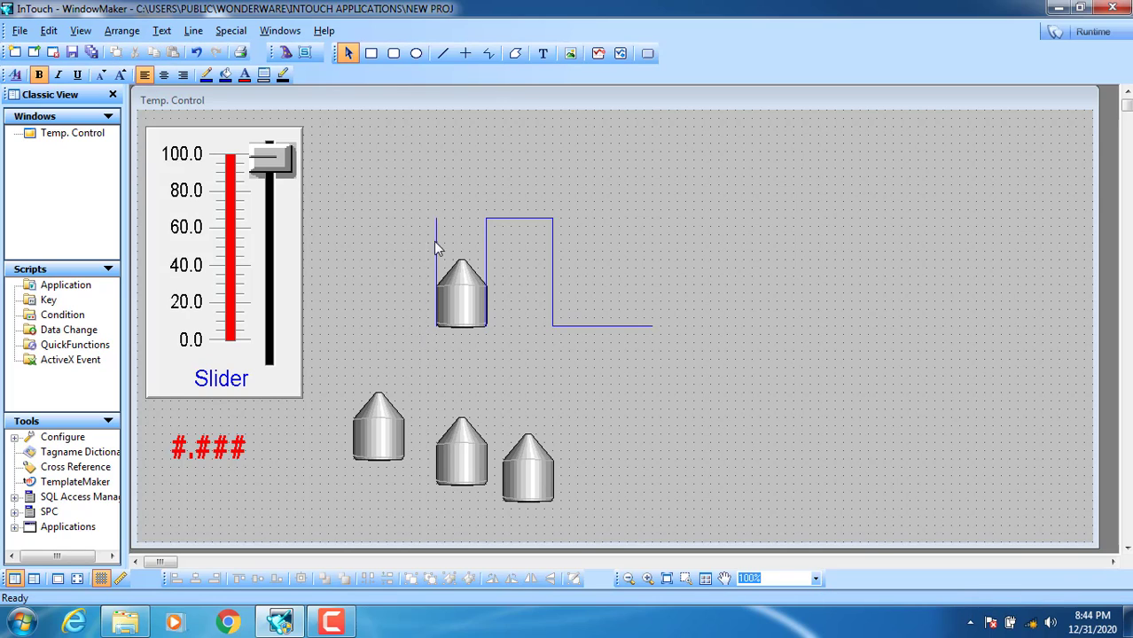
pyautogui.click(436, 268)
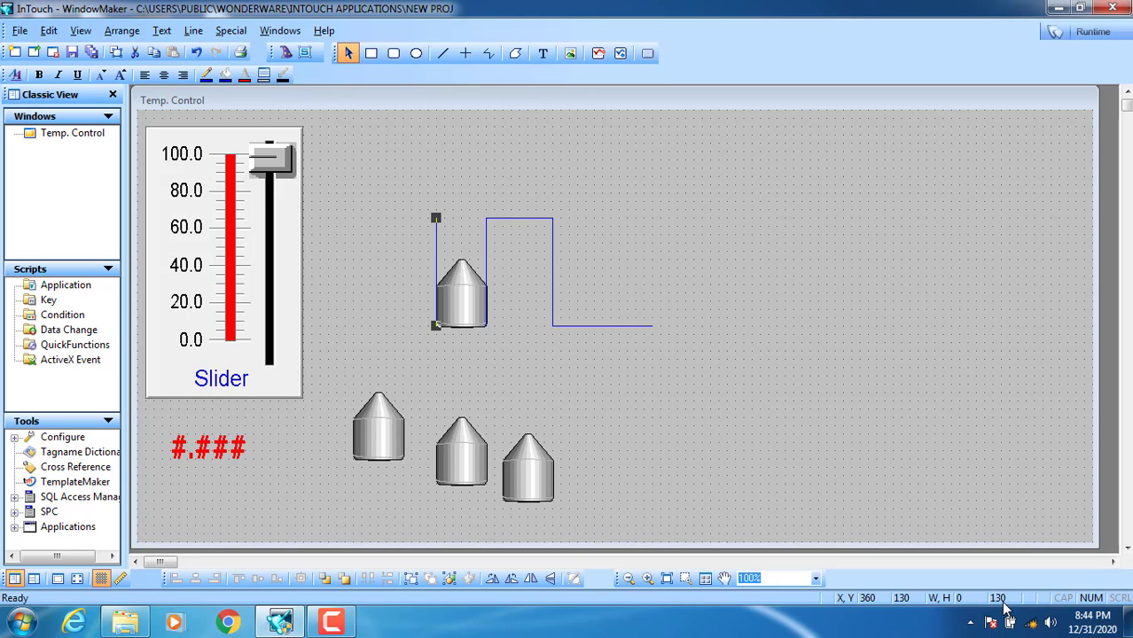
# - Set up the upper tank's vertical location link with expression a1, upward movement 130 and downward movement 0
pyautogui.doubleClick(443, 290)
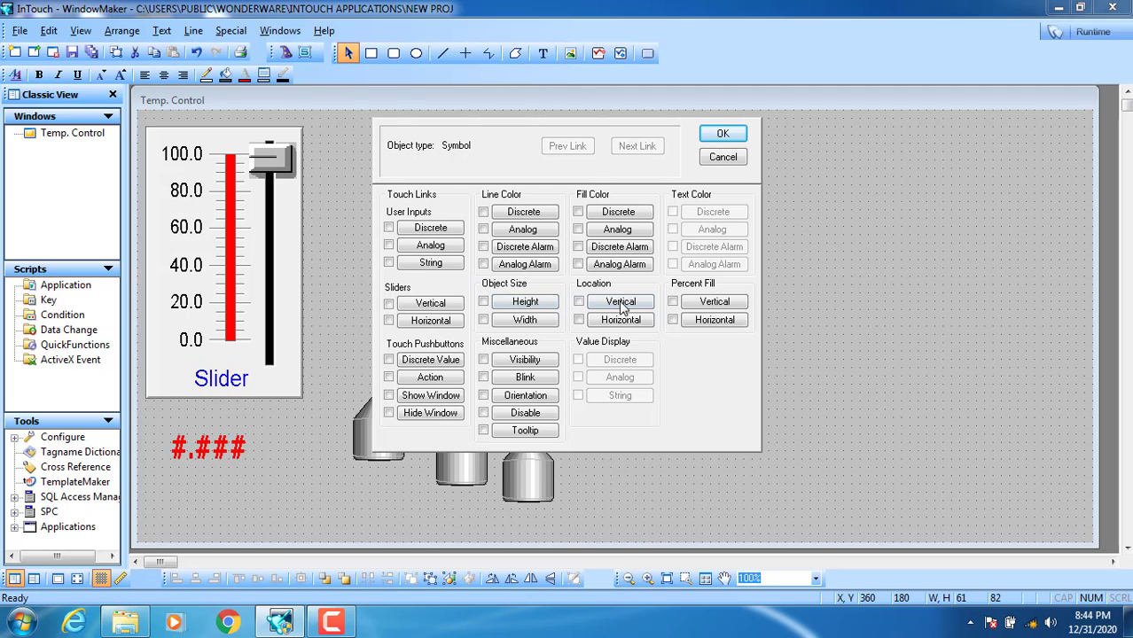
pyautogui.click(623, 307)
pyautogui.moveTo(620, 288); pyautogui.dragTo(574, 288)
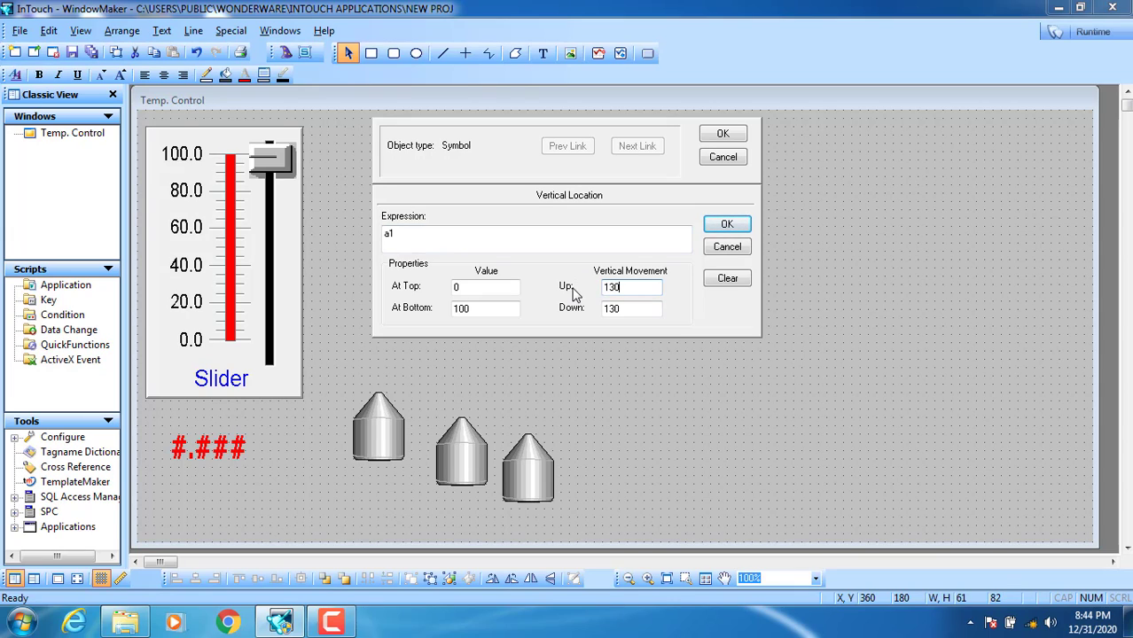
pyautogui.moveTo(449, 240); pyautogui.dragTo(367, 247)
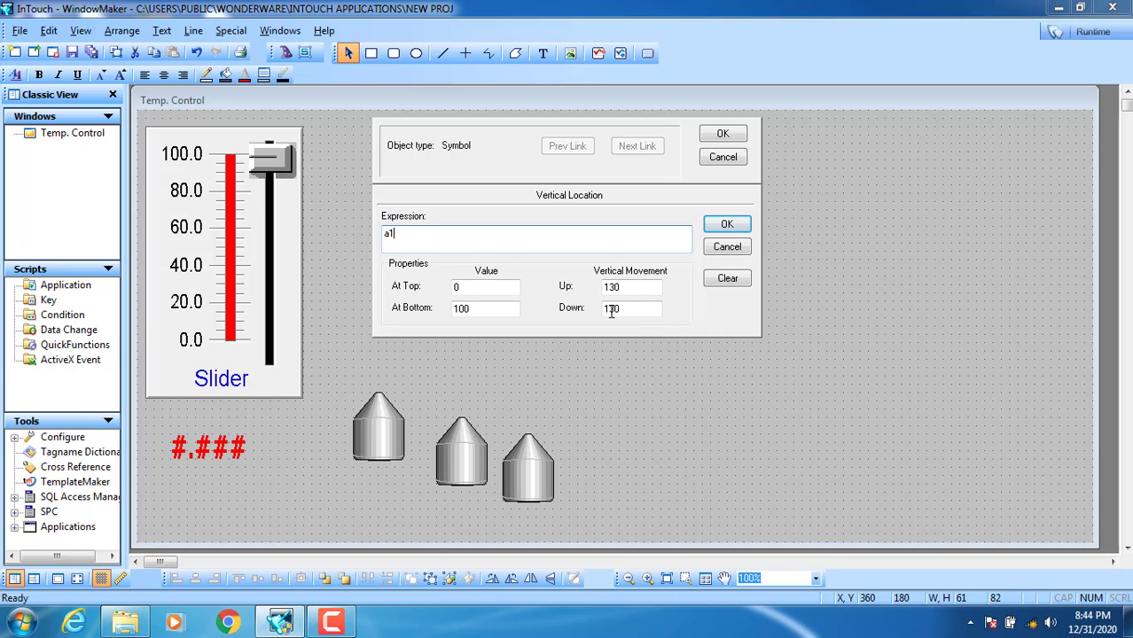
pyautogui.moveTo(637, 311); pyautogui.dragTo(541, 307)
pyautogui.write('0')
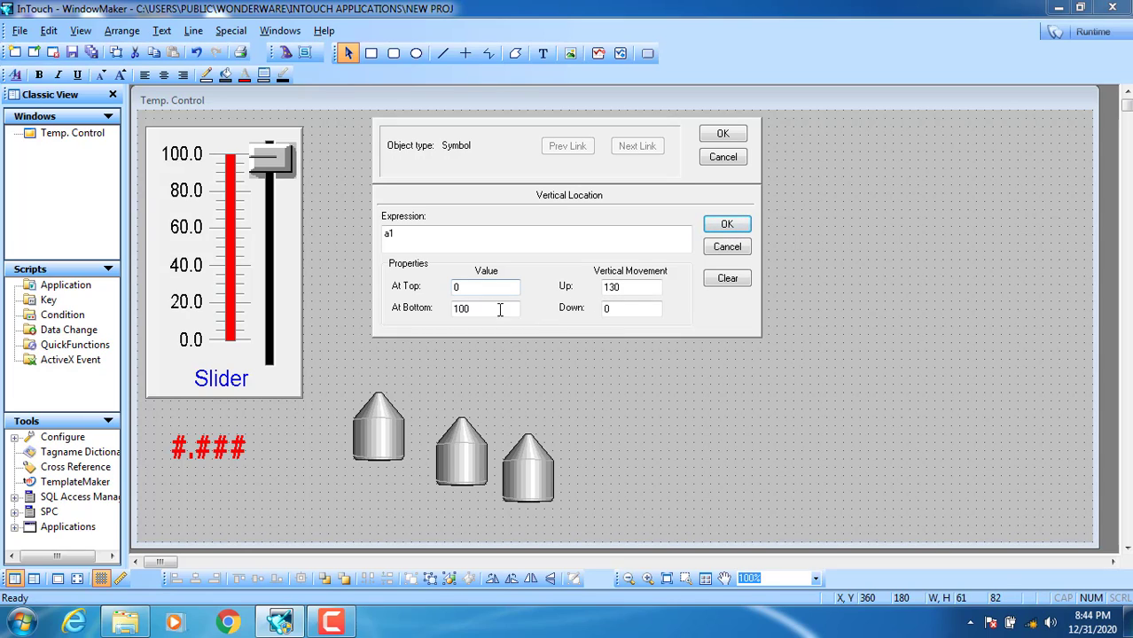
# - Set the vertical location values to 0 at bottom and 20 at top, and accept the tank's link
pyautogui.moveTo(501, 308); pyautogui.dragTo(426, 315)
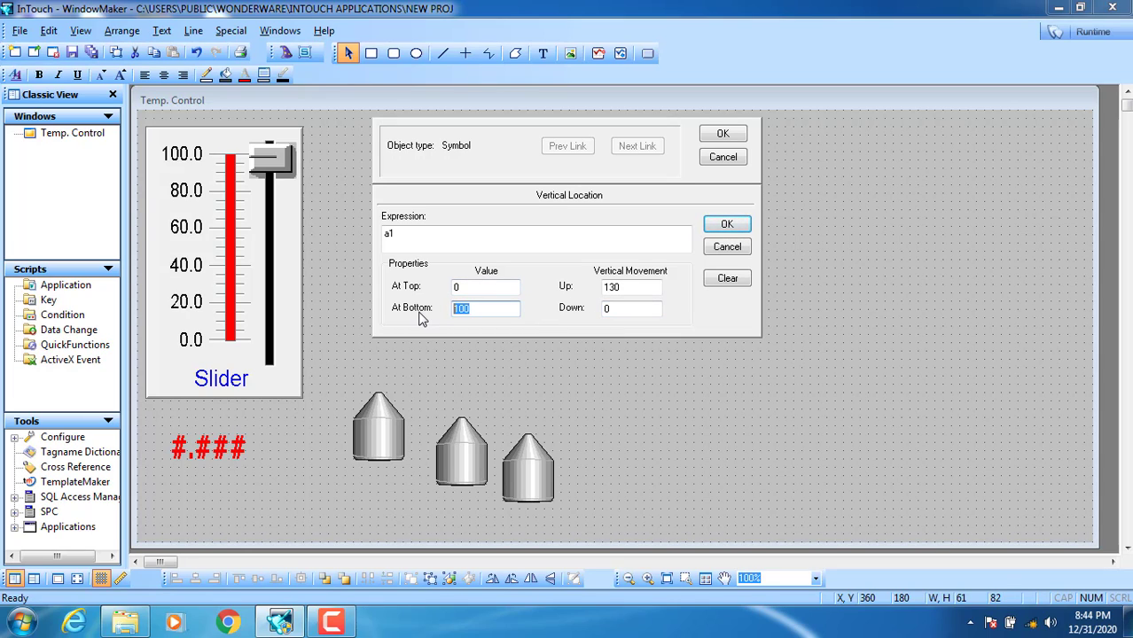
pyautogui.write('0')
pyautogui.moveTo(652, 289); pyautogui.dragTo(557, 286)
pyautogui.moveTo(483, 286); pyautogui.dragTo(430, 292)
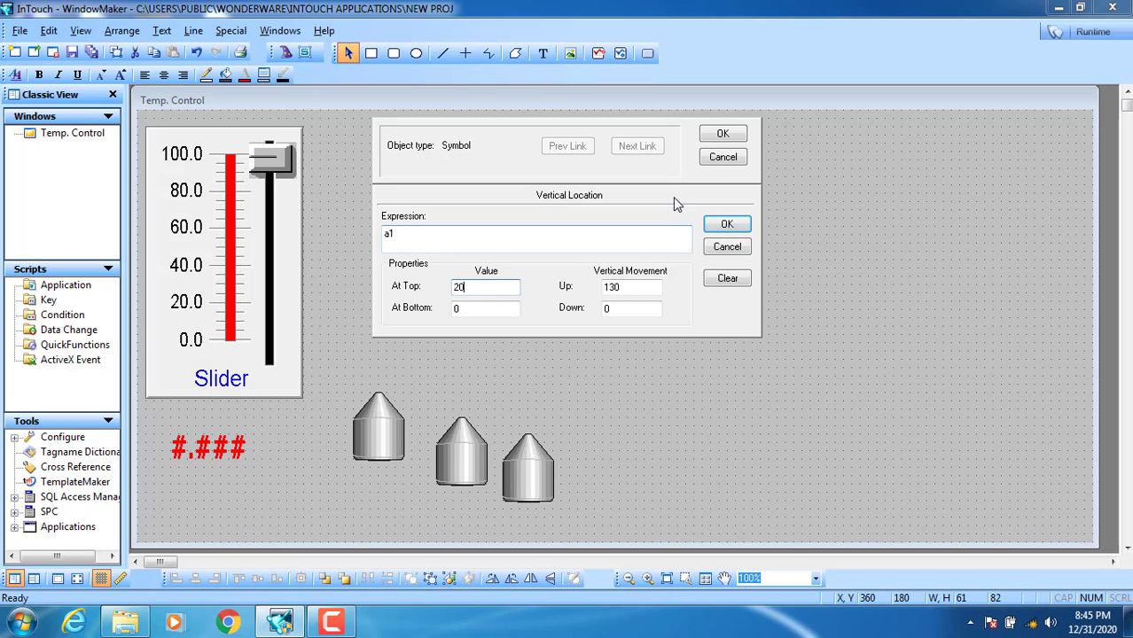
pyautogui.click(720, 139)
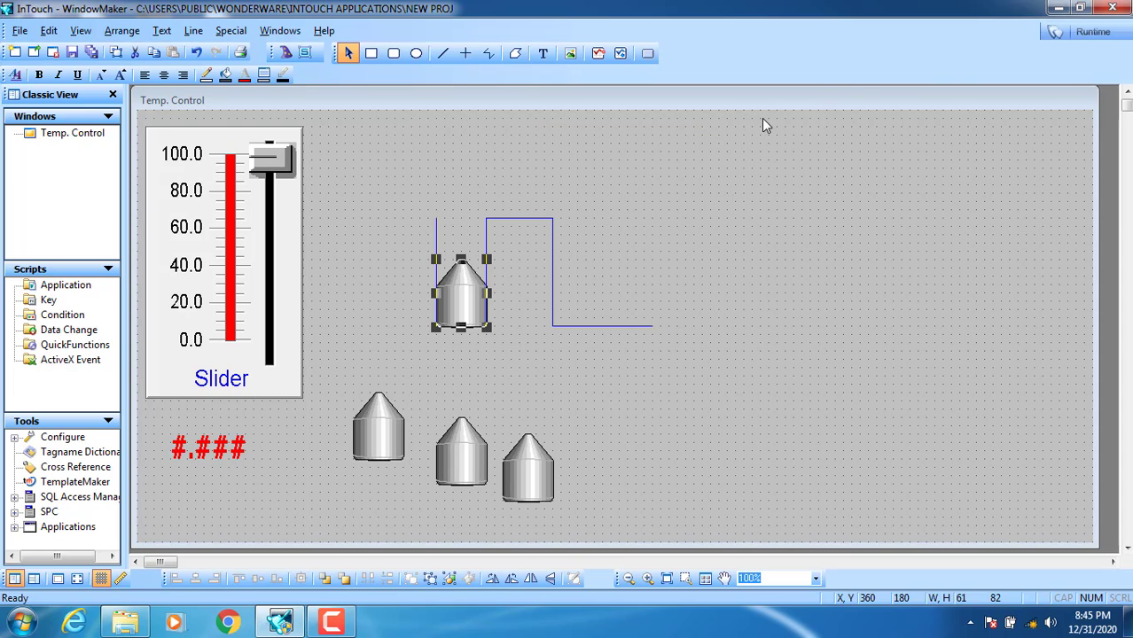
# - Test the tank's vertical movement in runtime by raising the slider to about 22, and return to development mode
pyautogui.click(1093, 32)
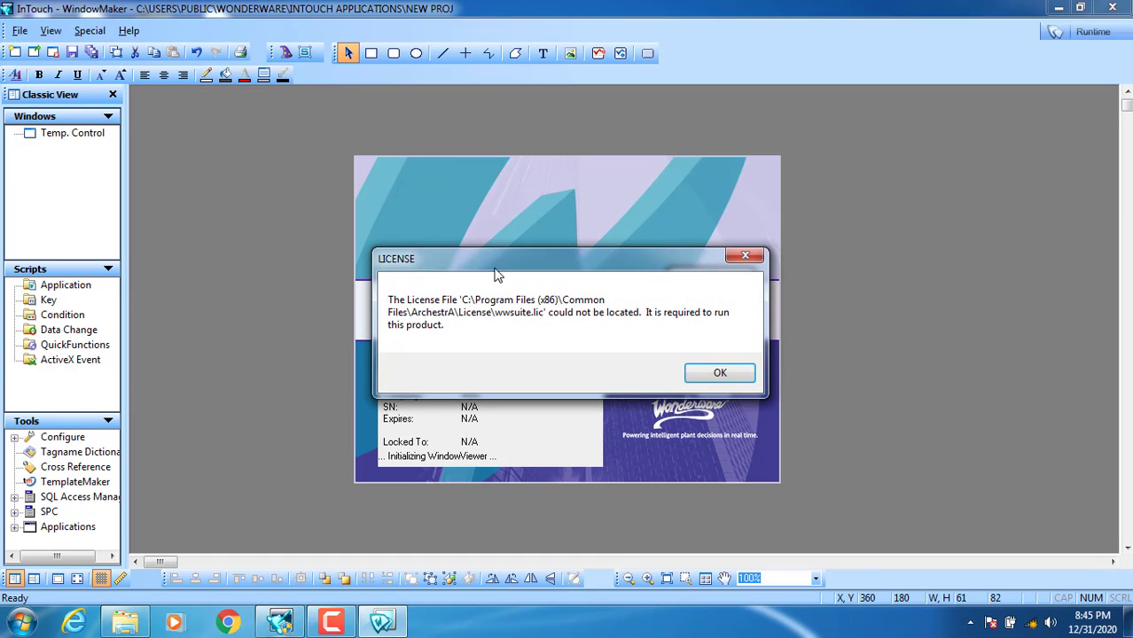
pyautogui.click(720, 372)
pyautogui.click(708, 365)
pyautogui.press('Return')
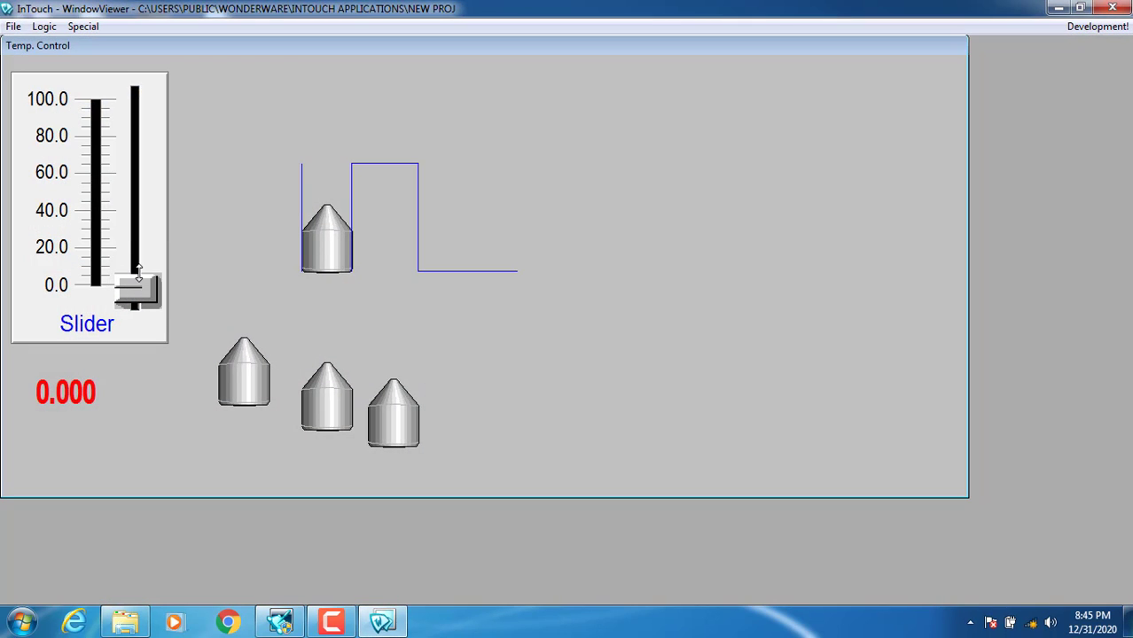
pyautogui.moveTo(139, 273); pyautogui.dragTo(142, 230)
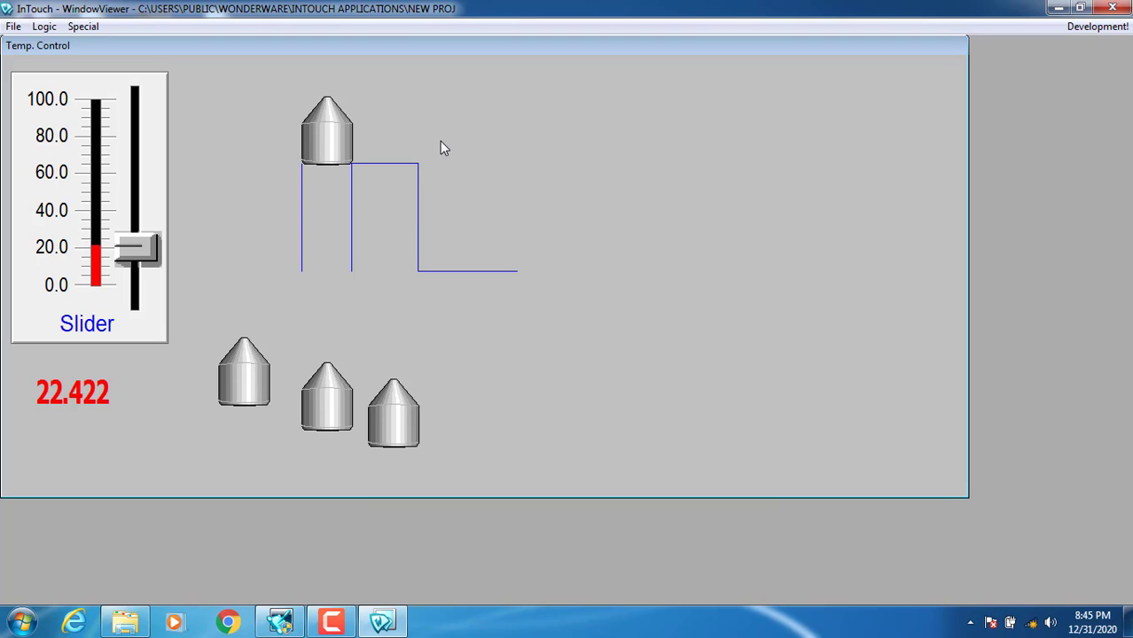
pyautogui.click(1108, 30)
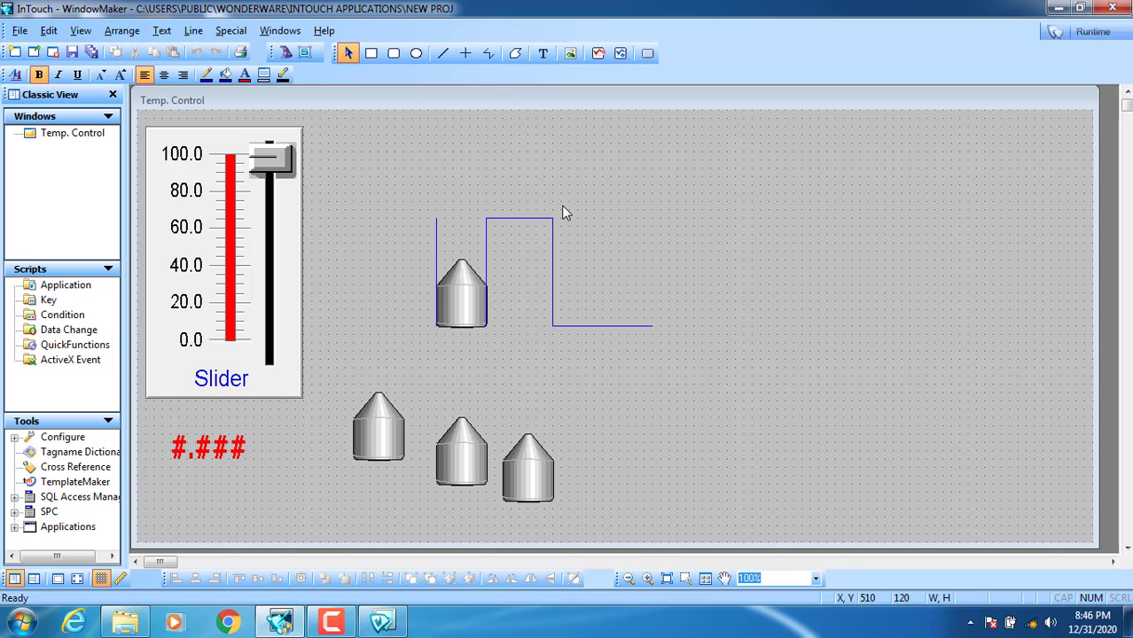
# - Review the upper tank's vertical location link settings and accept them as they are
pyautogui.click(458, 312)
pyautogui.doubleClick(457, 313)
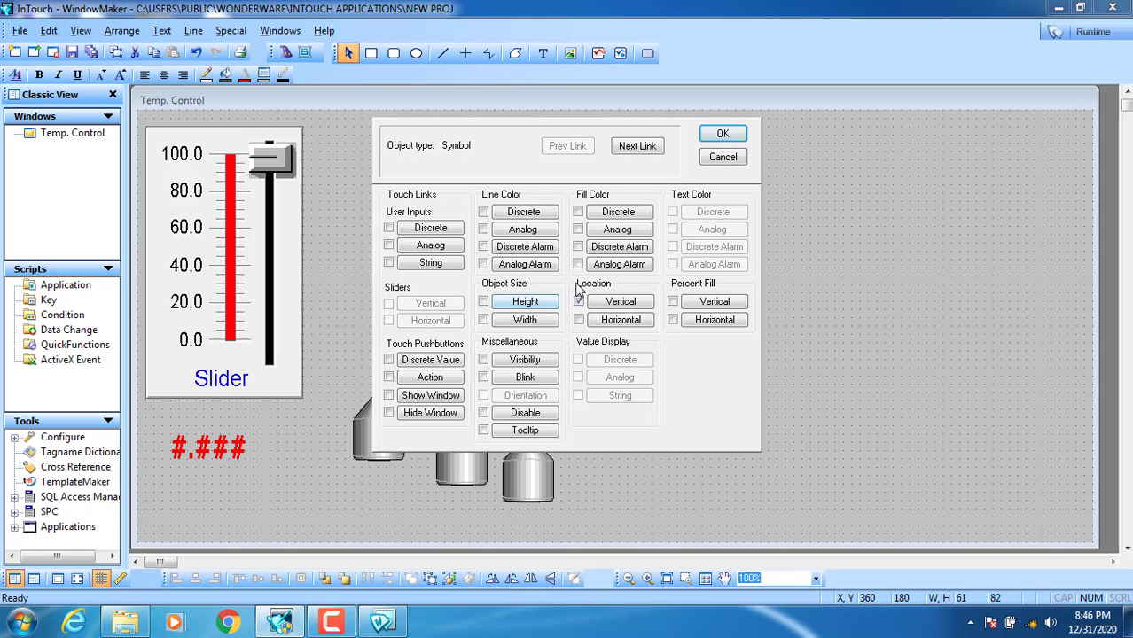
pyautogui.click(616, 304)
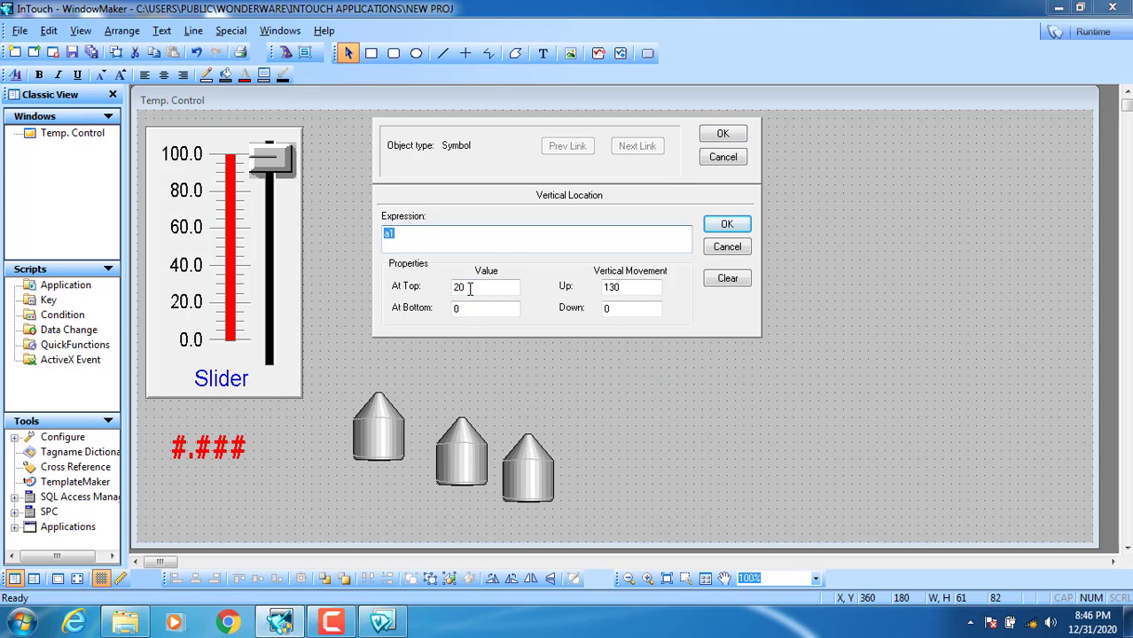
pyautogui.click(726, 226)
pyautogui.click(626, 325)
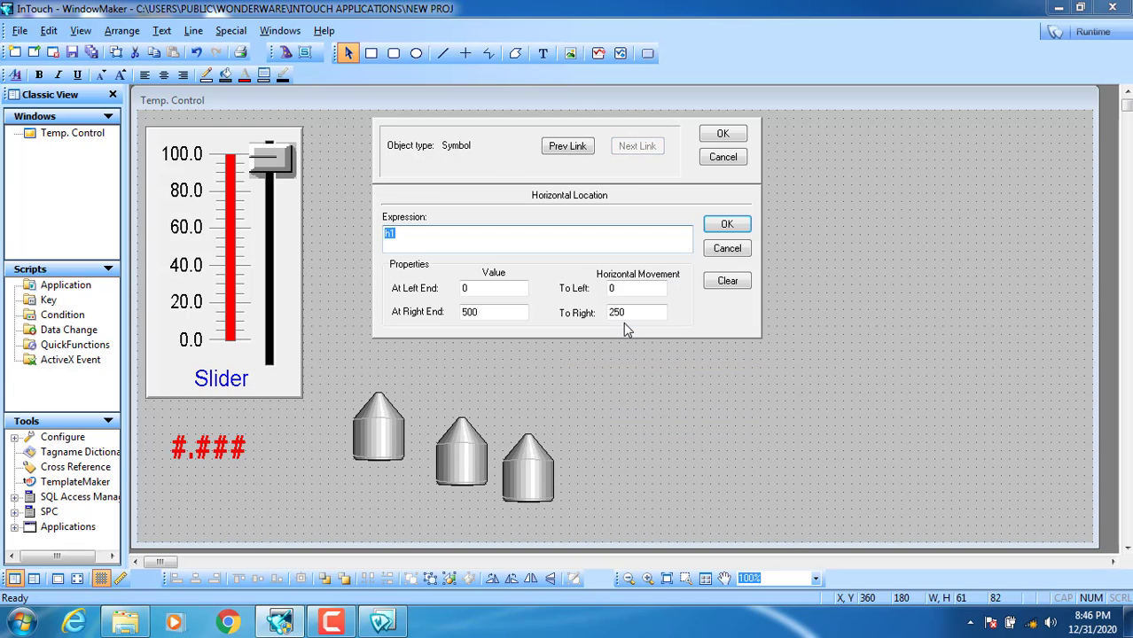
pyautogui.click(636, 314)
pyautogui.press('BackSpace')
pyautogui.press('BackSpace')
pyautogui.press('BackSpace')
pyautogui.moveTo(630, 314); pyautogui.dragTo(586, 315)
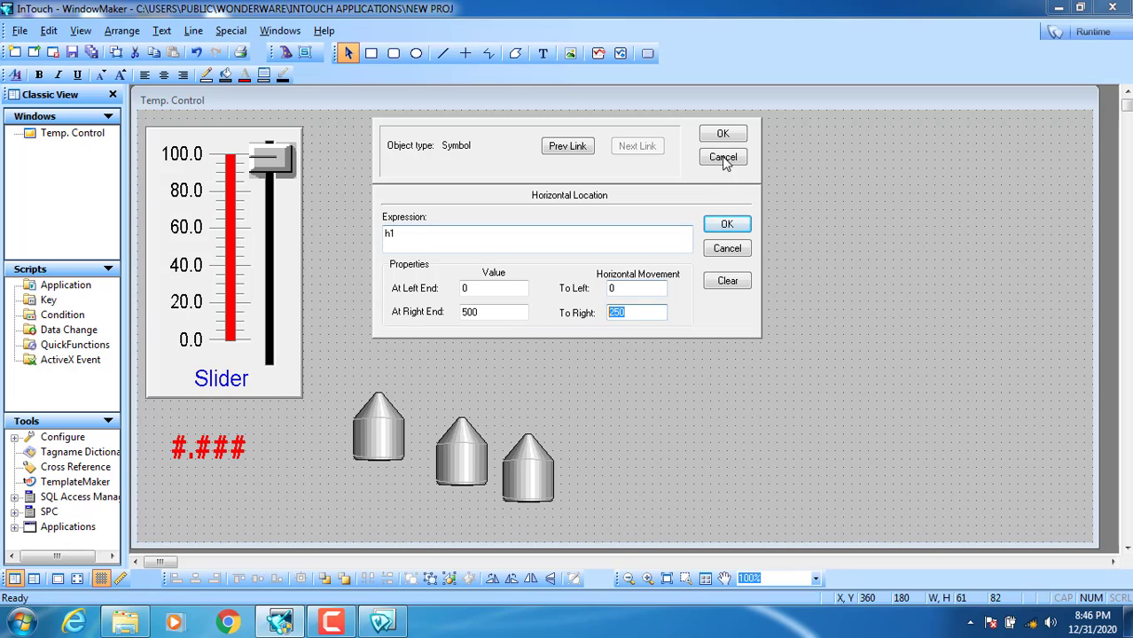
pyautogui.click(721, 159)
pyautogui.click(673, 266)
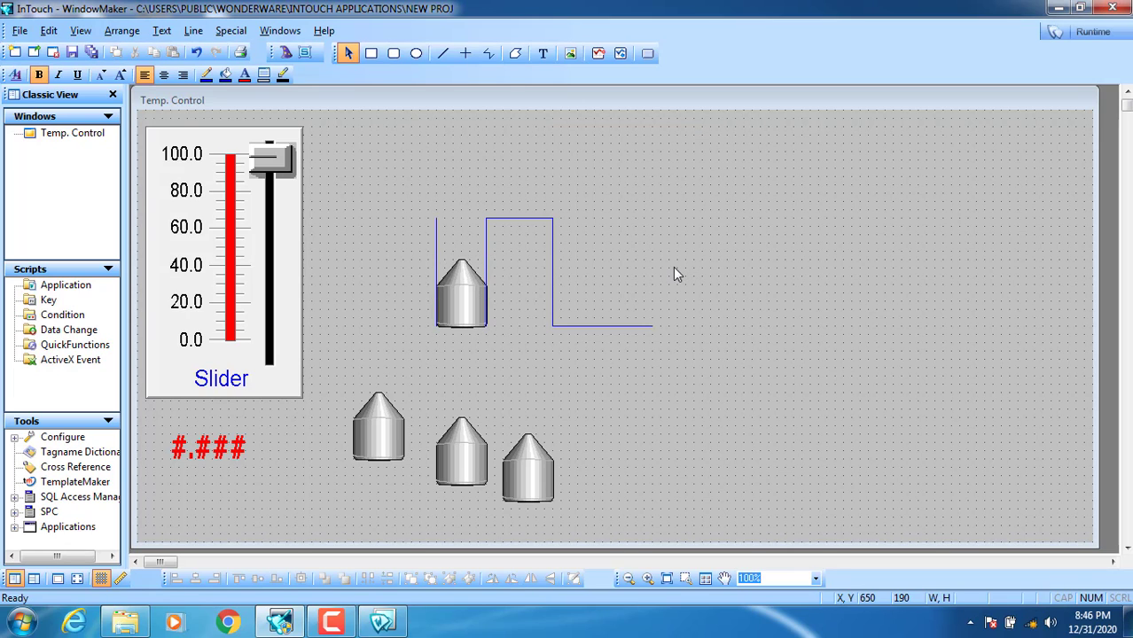
# - Replace the vertical measuring line beside the tank with a horizontal one about 140 pixels long, placed just above the stepped line
pyautogui.click(436, 257)
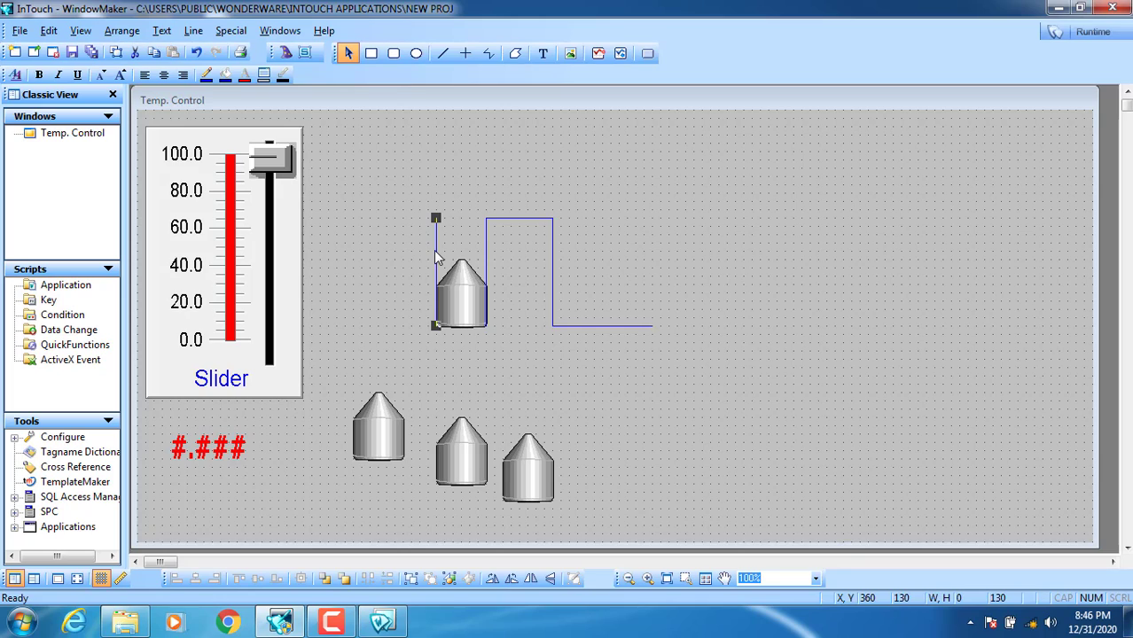
pyautogui.press('Delete')
pyautogui.click(443, 54)
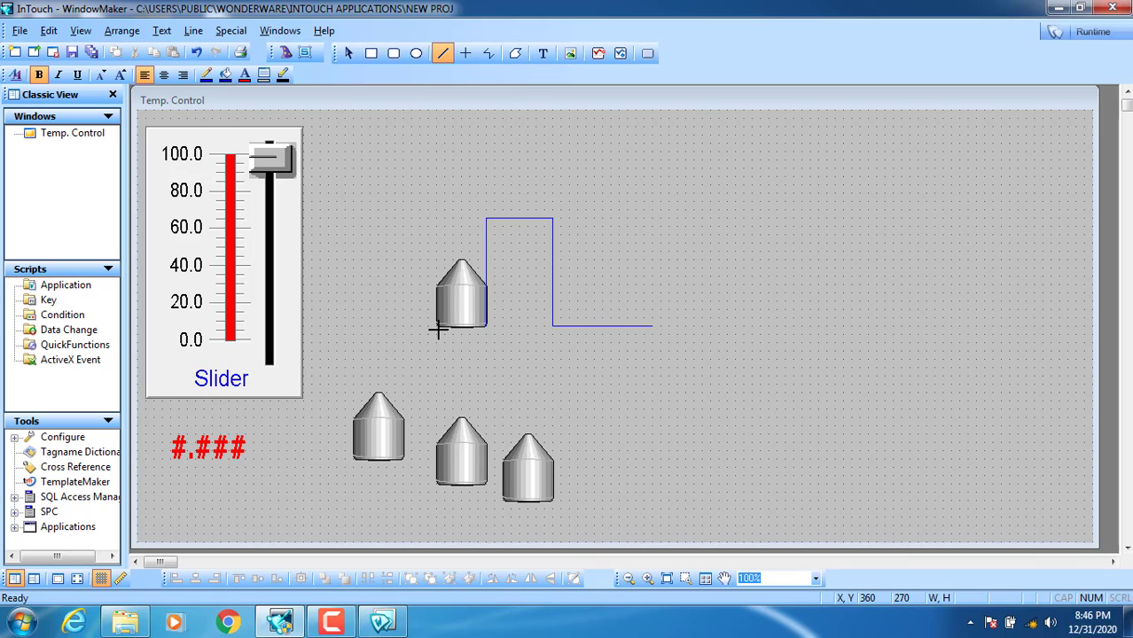
pyautogui.moveTo(436, 327); pyautogui.dragTo(552, 326)
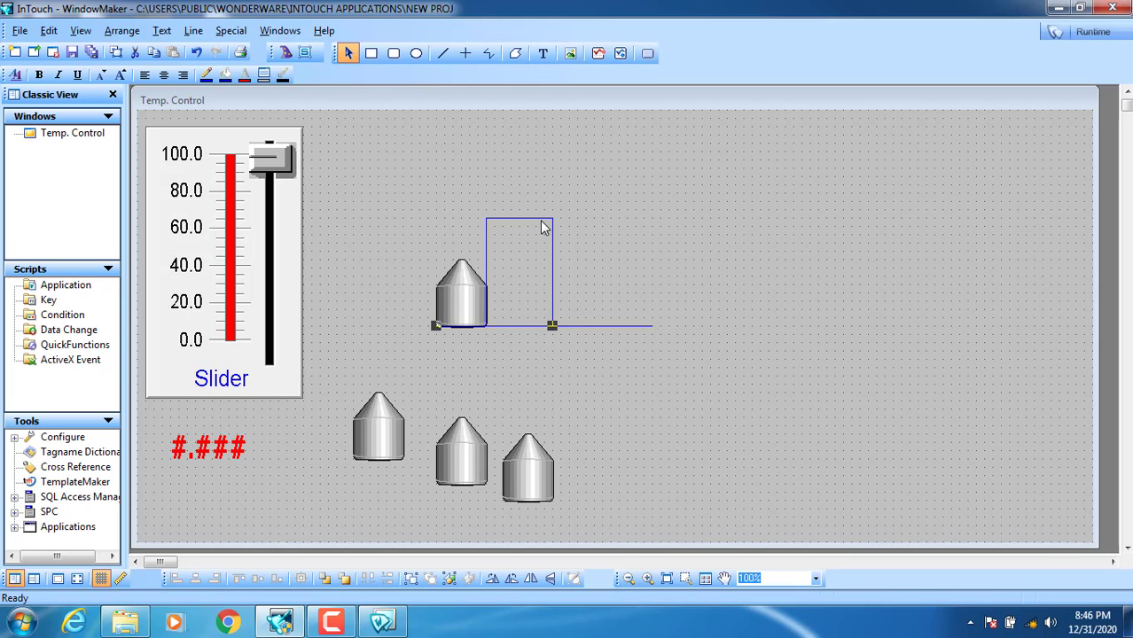
pyautogui.moveTo(508, 324); pyautogui.dragTo(509, 211)
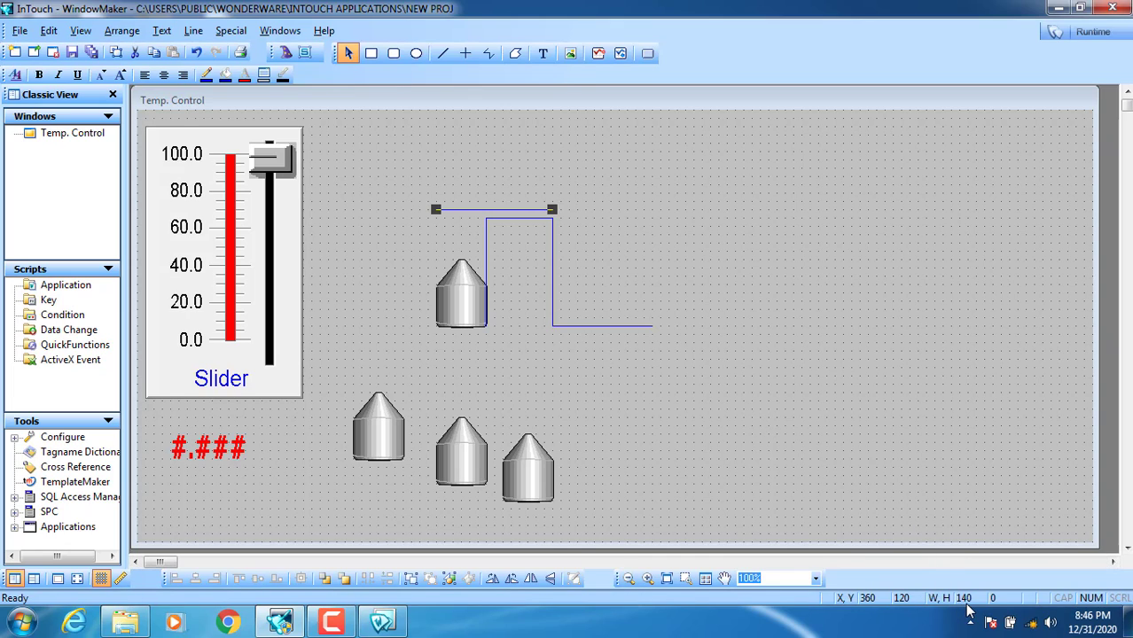
# - Set the upper tank's horizontal location link to 140 movement to the right and expression a1
pyautogui.doubleClick(458, 304)
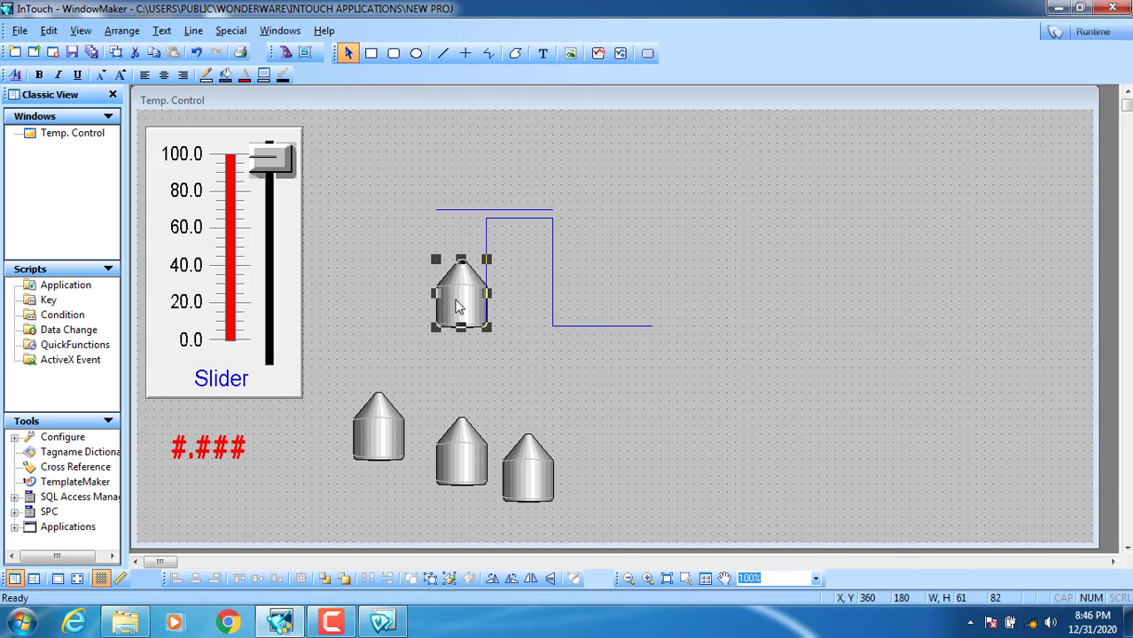
pyautogui.click(621, 320)
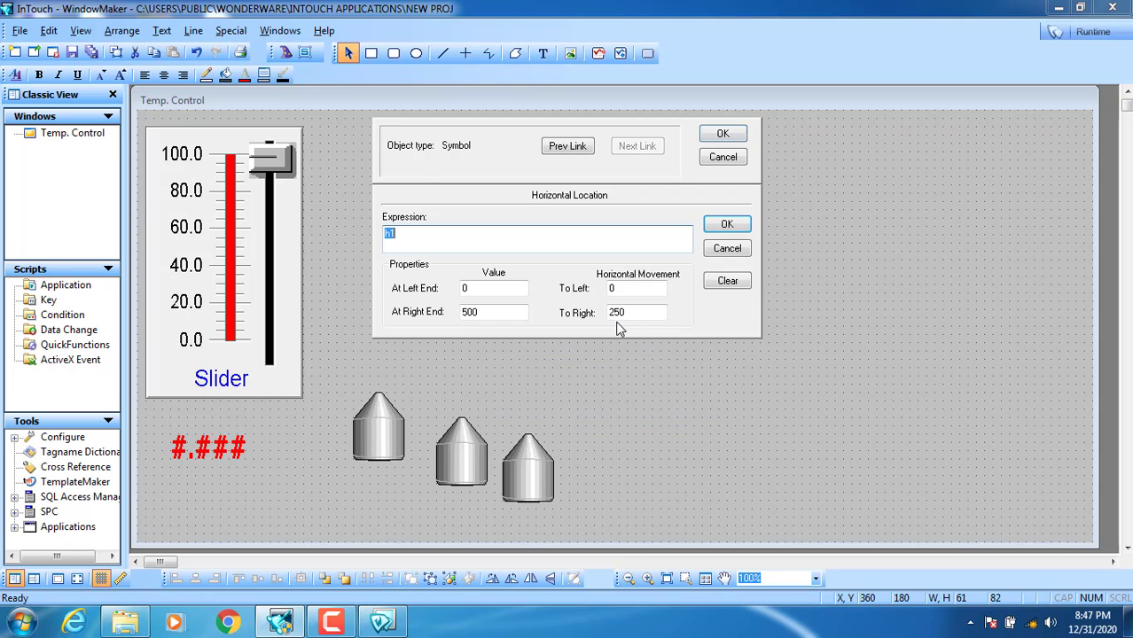
pyautogui.doubleClick(620, 314)
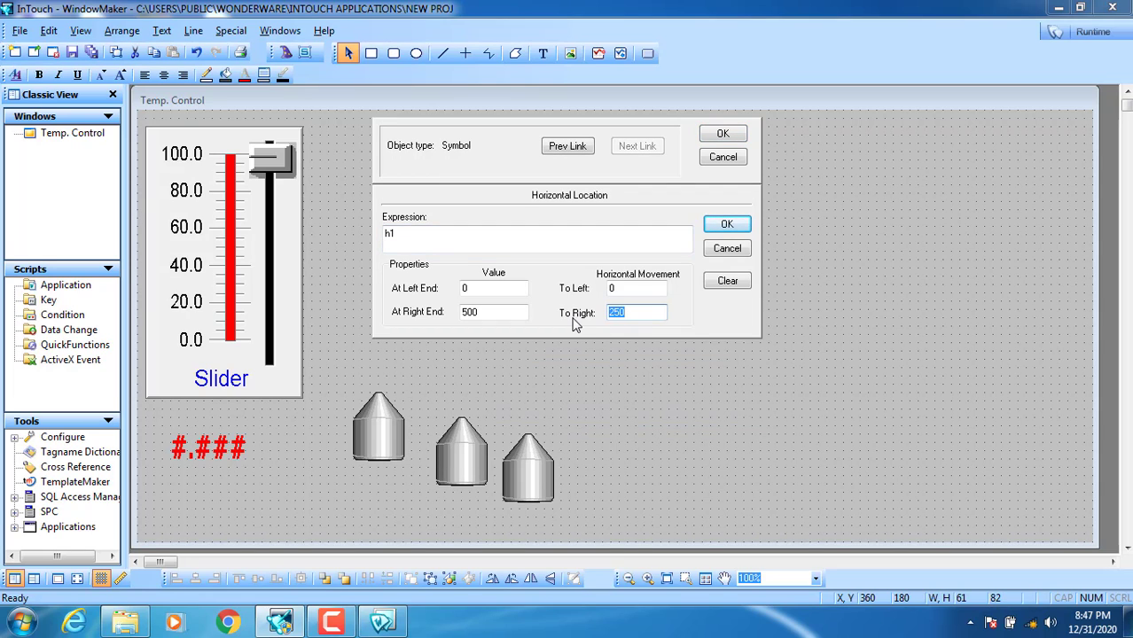
pyautogui.write('140')
pyautogui.doubleClick(643, 289)
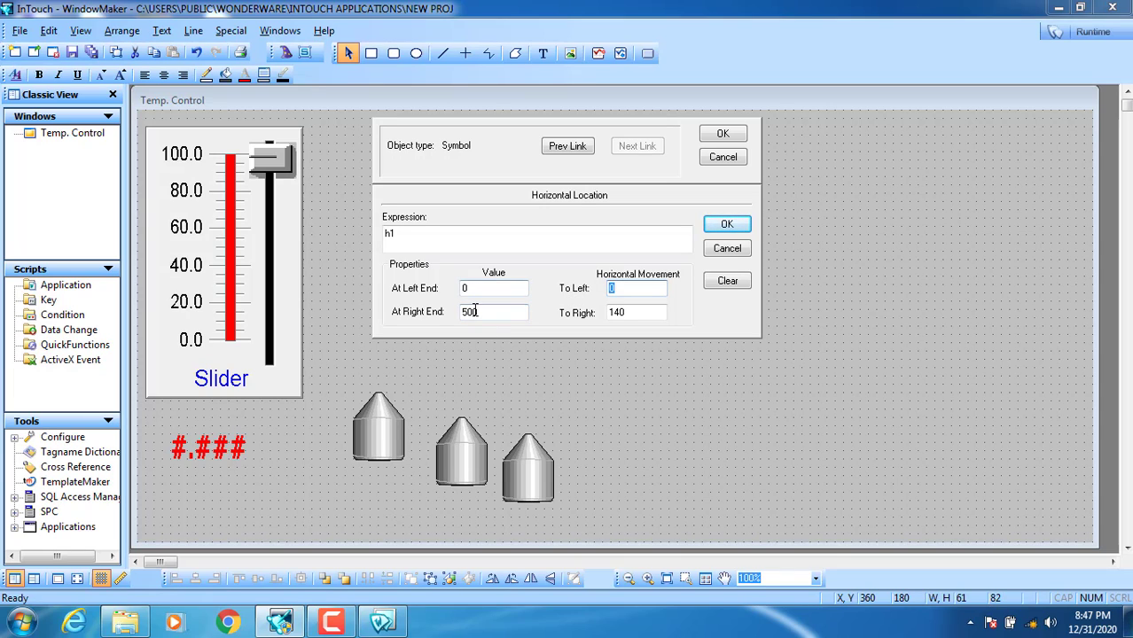
pyautogui.moveTo(423, 239); pyautogui.dragTo(367, 236)
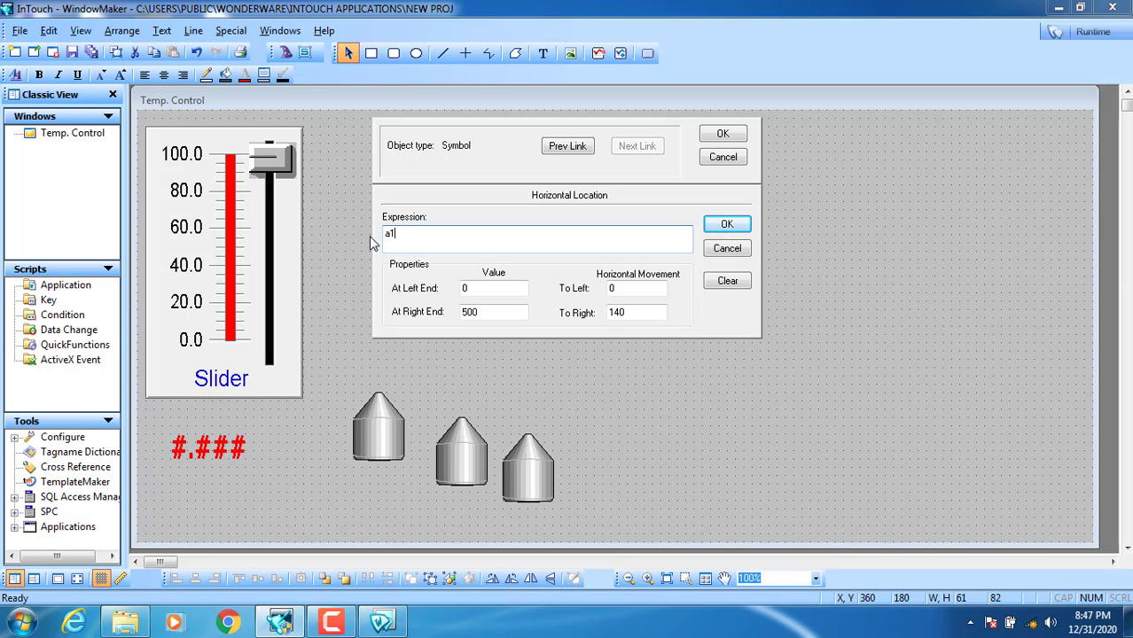
# - Set the horizontal location values to 20 at left end and 40 at right end, and accept the tank's link
pyautogui.doubleClick(615, 313)
pyautogui.moveTo(504, 314); pyautogui.dragTo(449, 316)
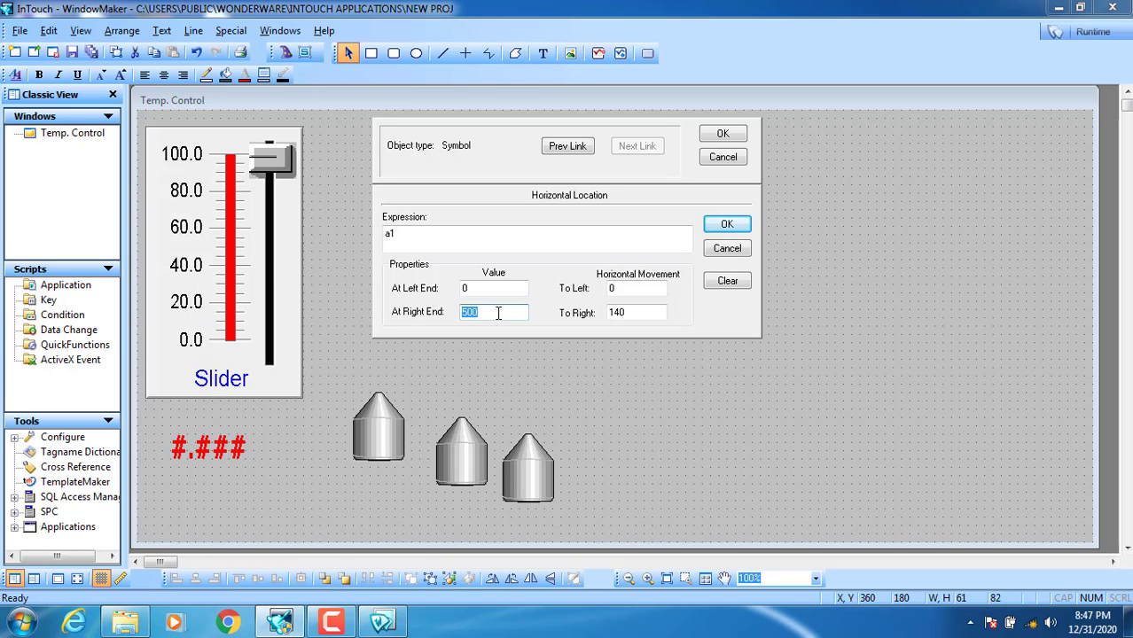
pyautogui.write('40')
pyautogui.doubleClick(479, 289)
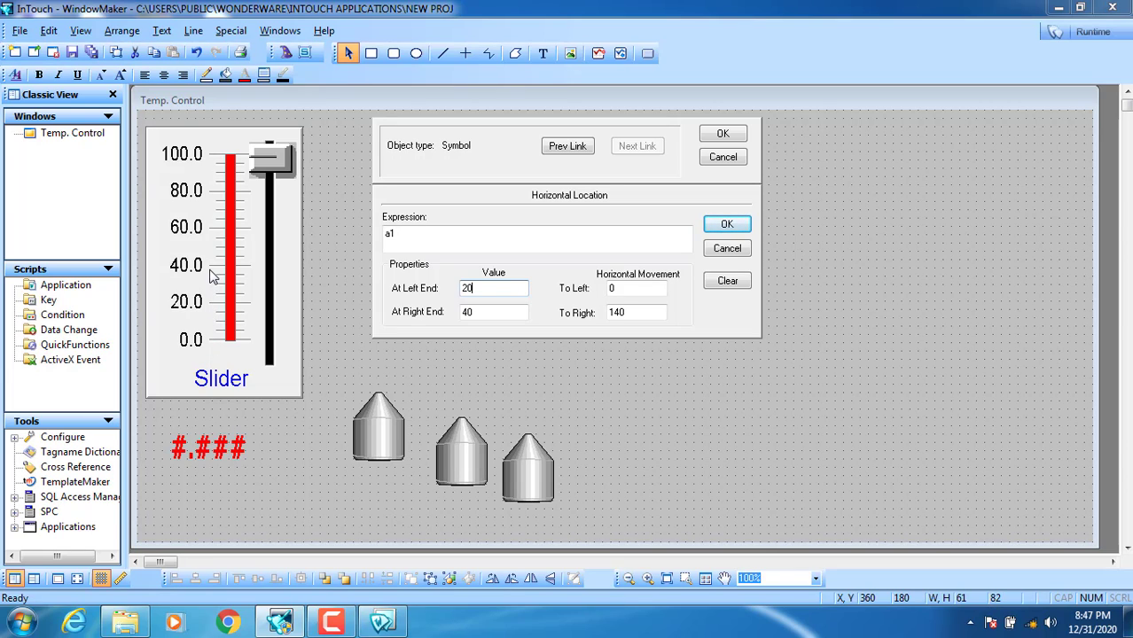
pyautogui.doubleClick(624, 289)
pyautogui.moveTo(486, 290); pyautogui.dragTo(451, 286)
pyautogui.click(476, 312)
pyautogui.moveTo(479, 289); pyautogui.dragTo(450, 309)
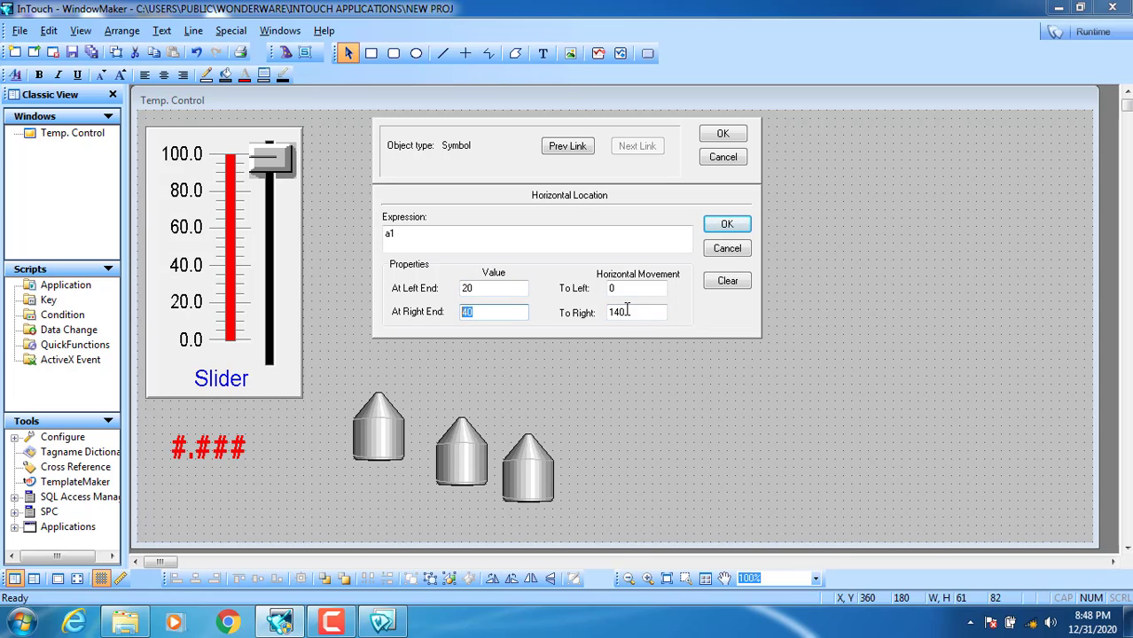
pyautogui.click(723, 134)
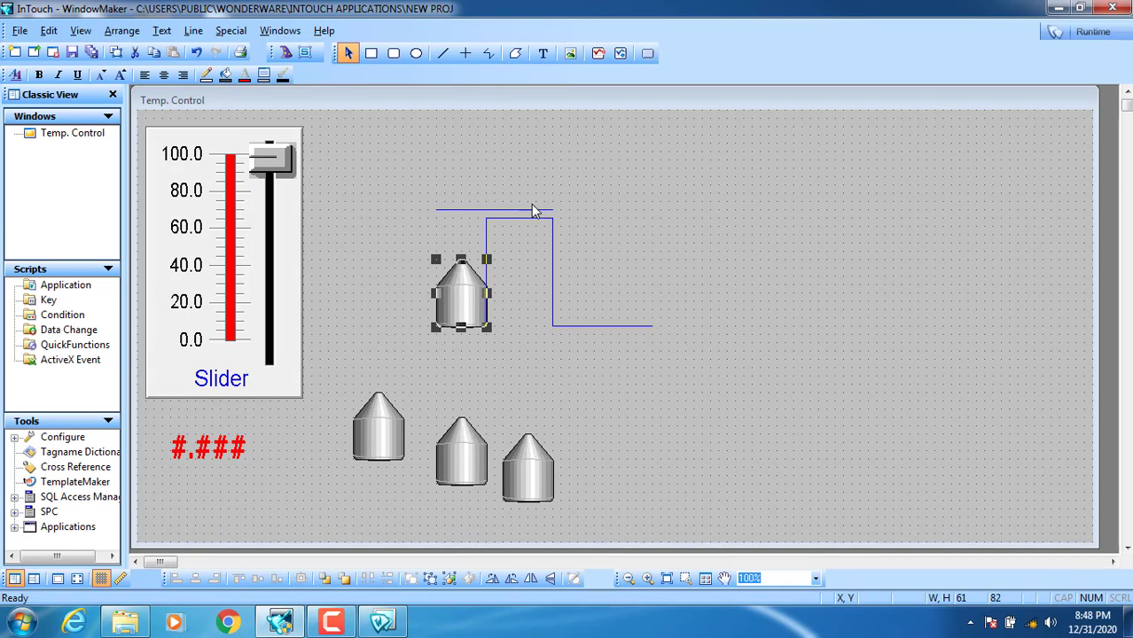
# - Delete the horizontal measuring line and test the tank's vertical and horizontal movement in runtime by raising the slider to about 41
pyautogui.click(459, 211)
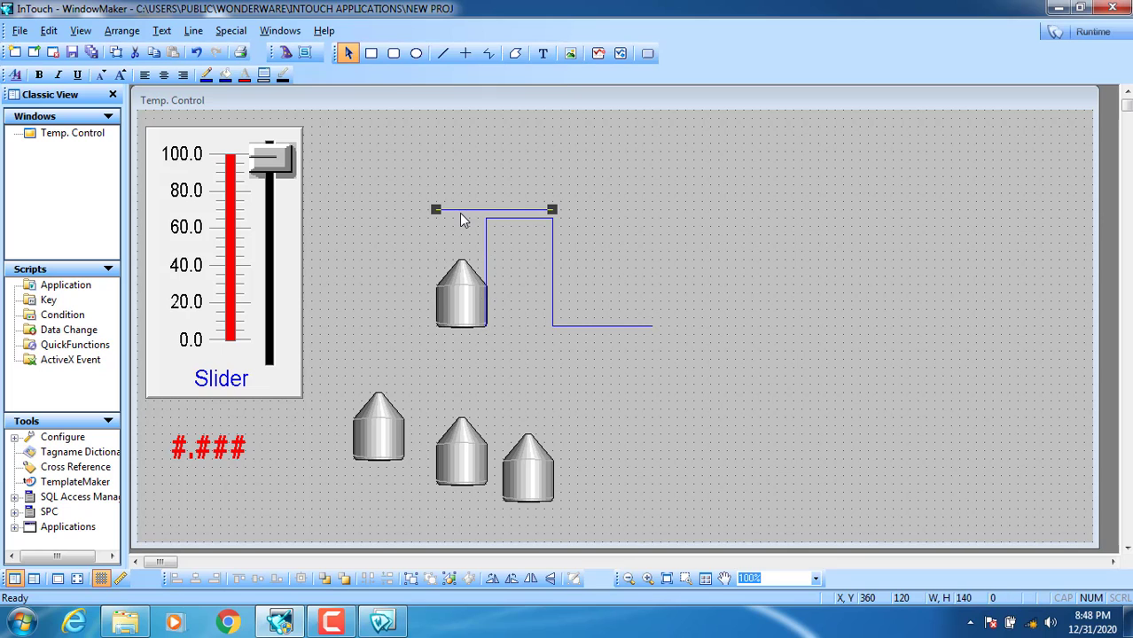
pyautogui.press('Delete')
pyautogui.click(1086, 32)
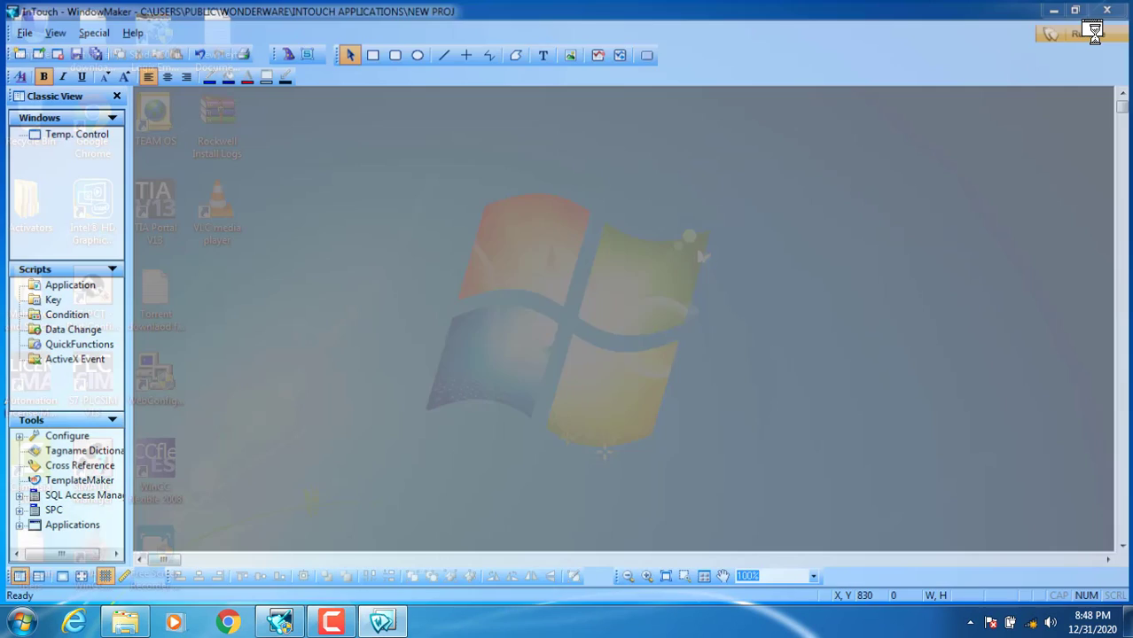
pyautogui.moveTo(129, 248); pyautogui.dragTo(121, 292)
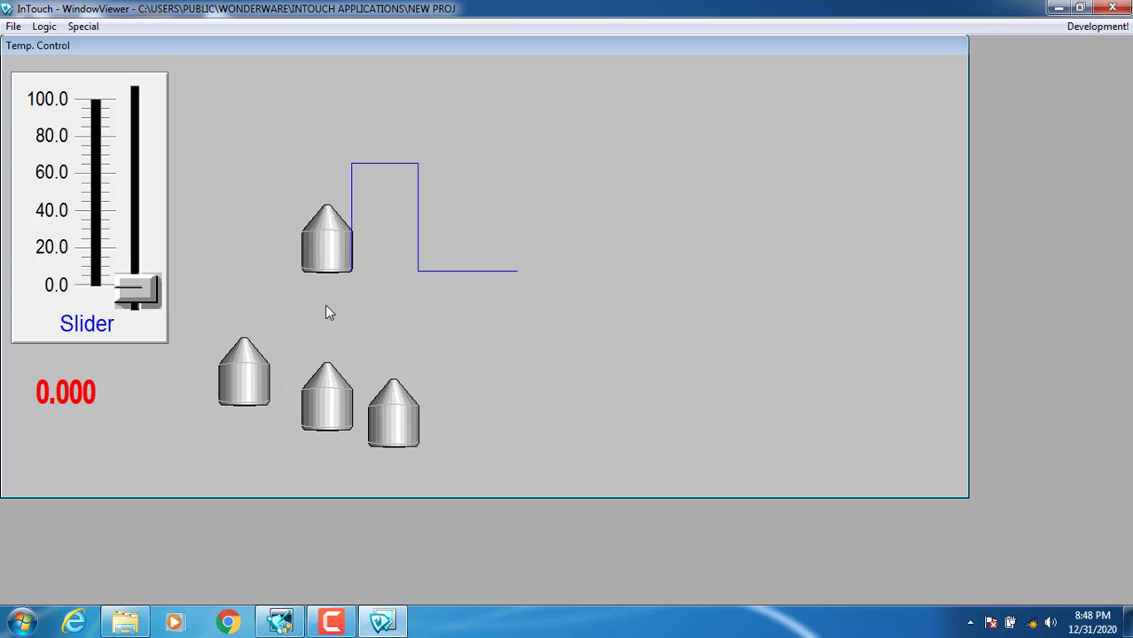
pyautogui.moveTo(152, 306); pyautogui.dragTo(147, 238)
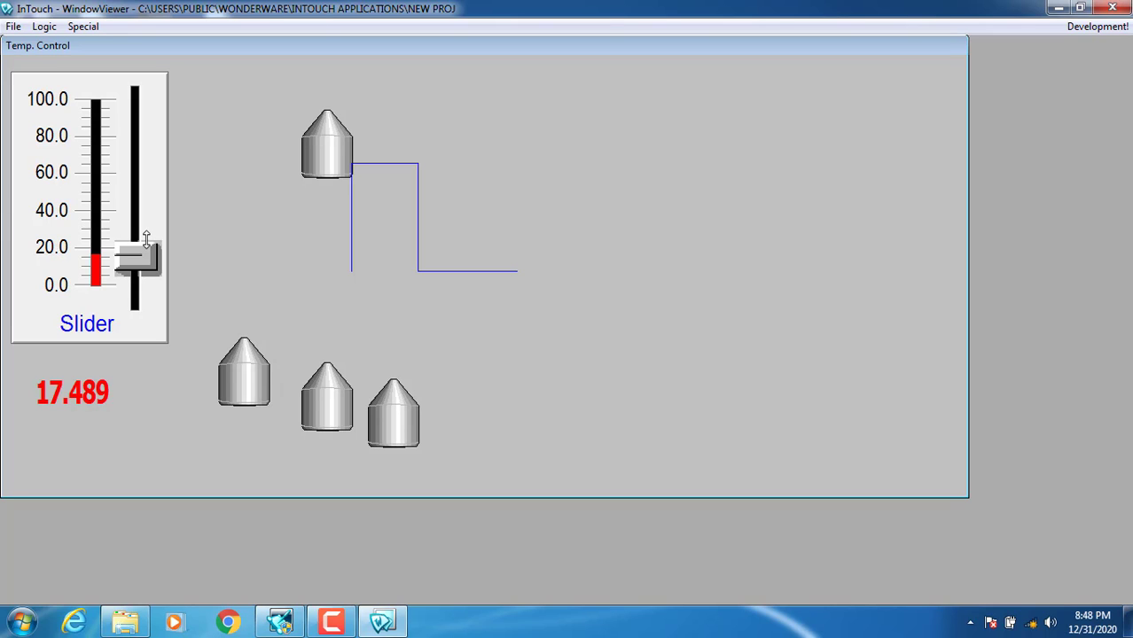
pyautogui.moveTo(146, 238); pyautogui.dragTo(136, 195)
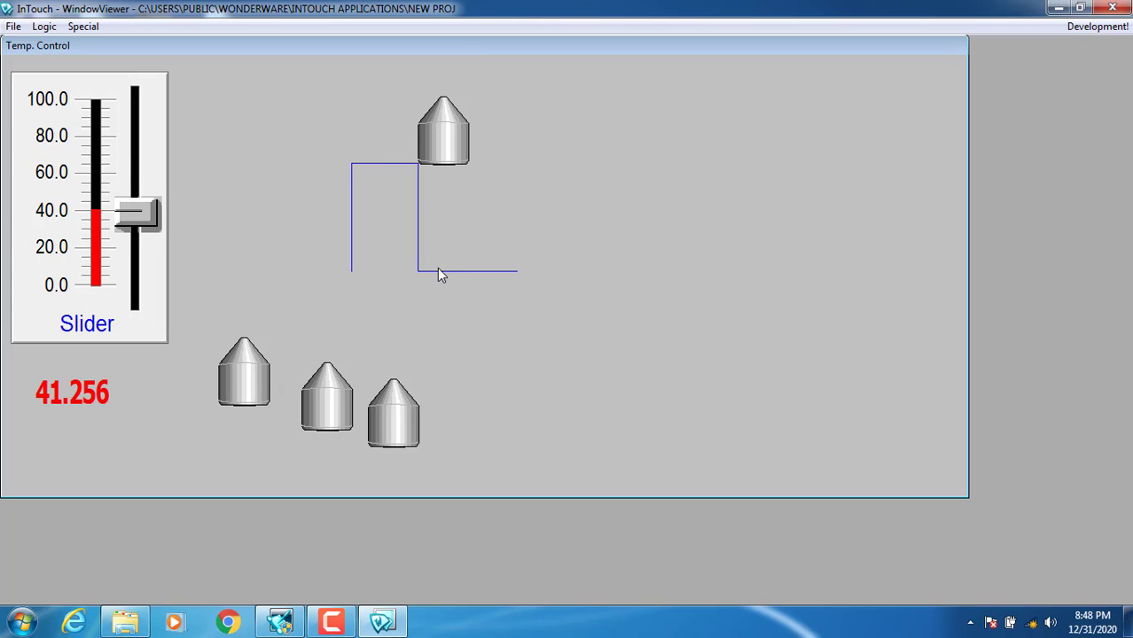
pyautogui.click(1097, 27)
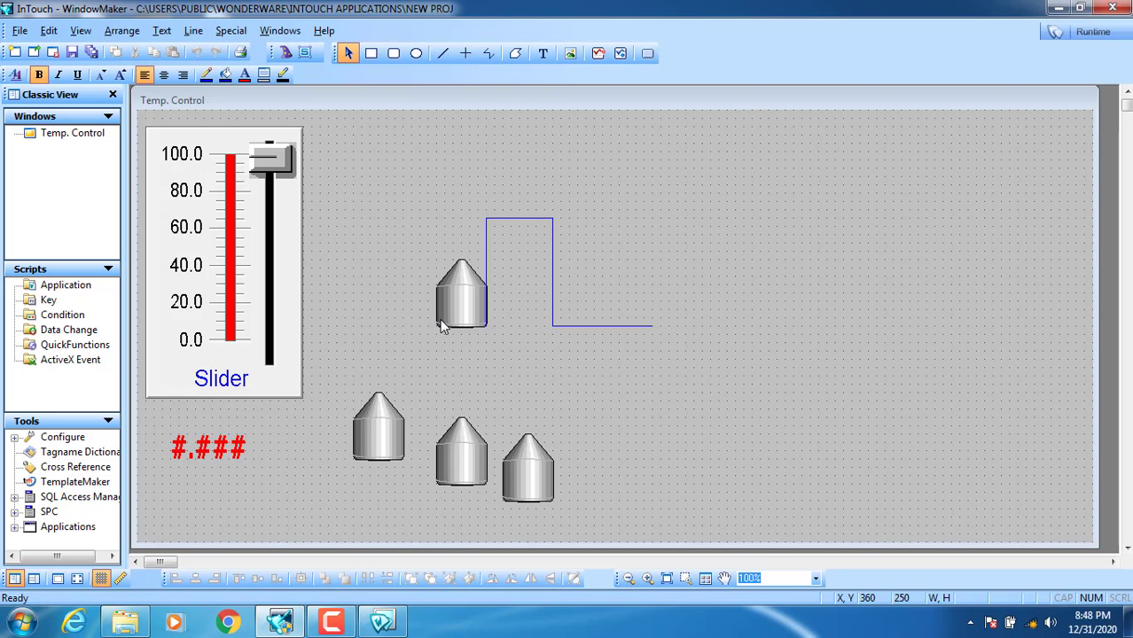
# - Review the upper tank's vertical location link settings and accept them as they are
pyautogui.click(461, 309)
pyautogui.doubleClick(461, 309)
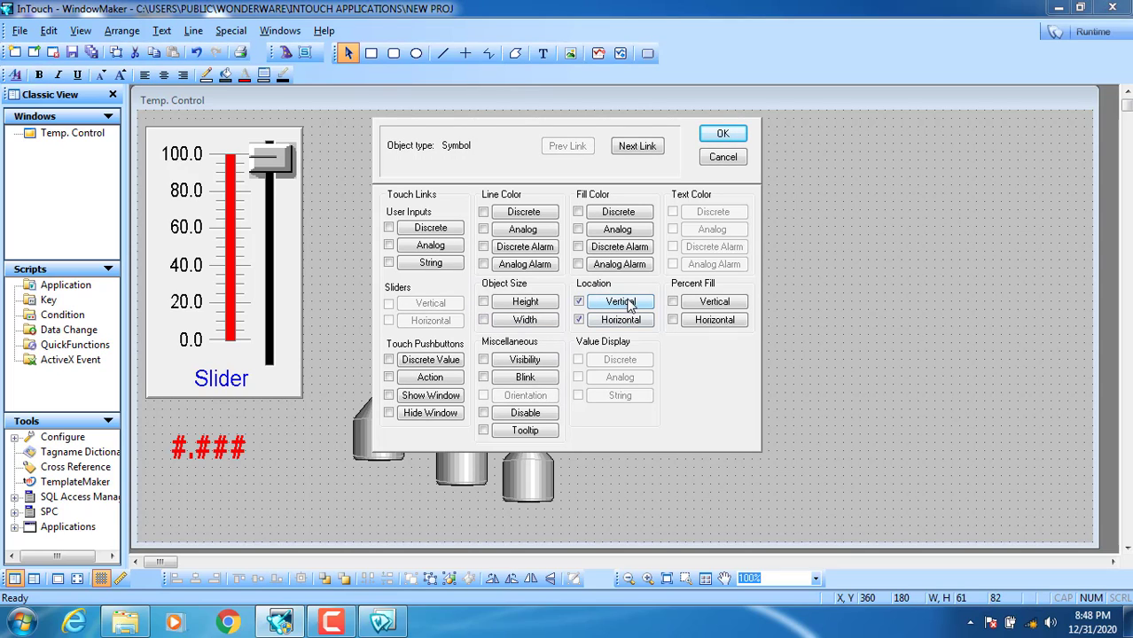
pyautogui.click(723, 158)
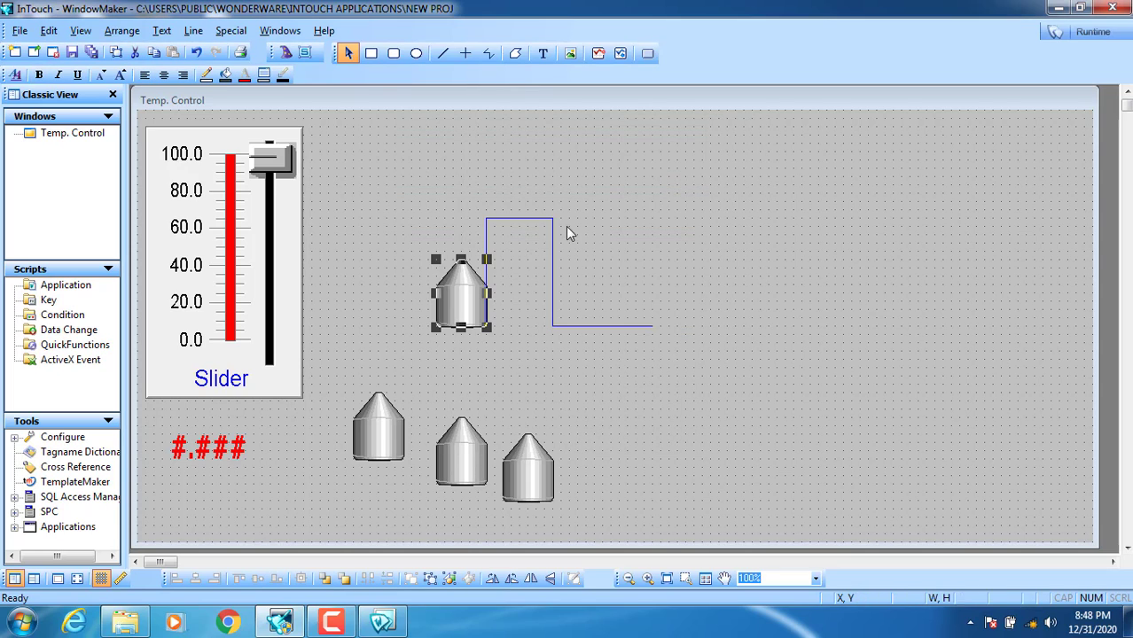
pyautogui.doubleClick(447, 302)
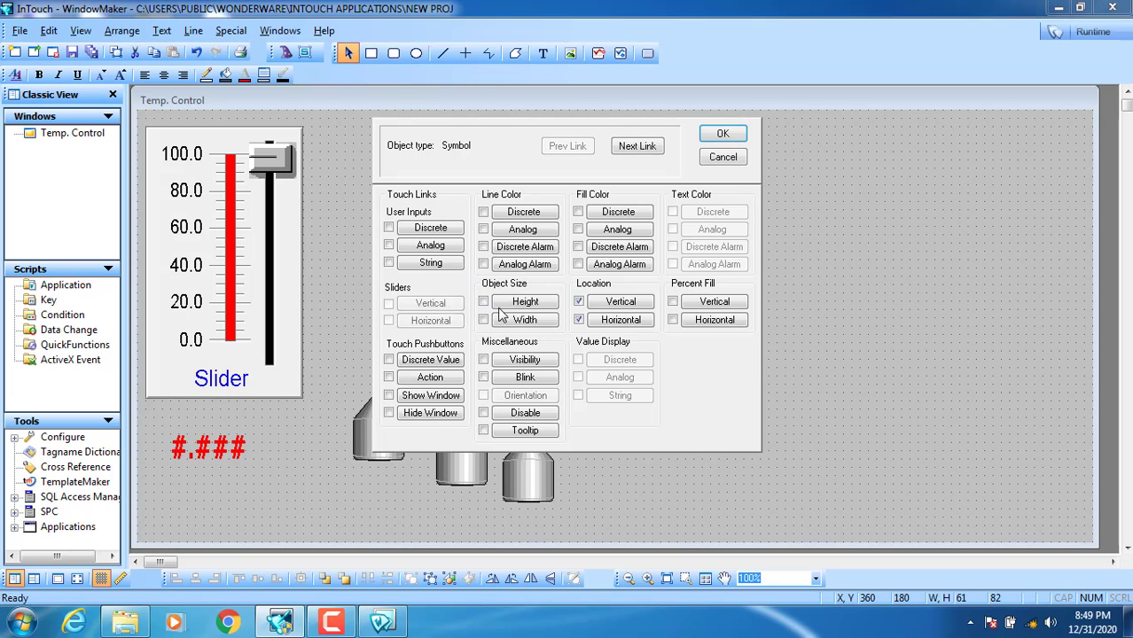
pyautogui.click(620, 302)
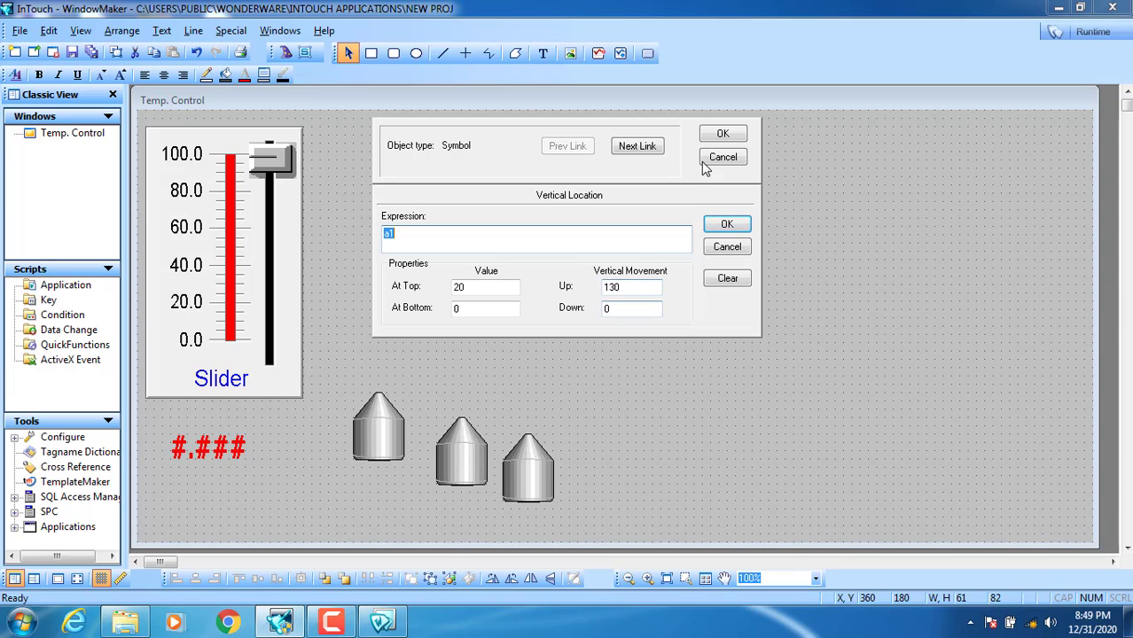
pyautogui.click(723, 134)
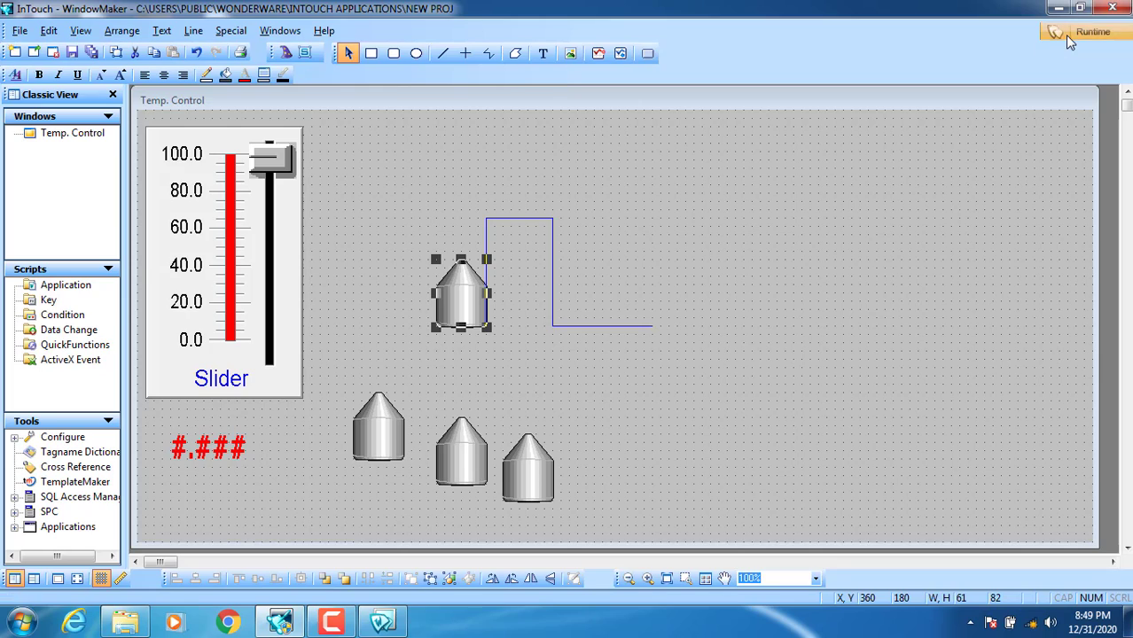
# - Check the tank's movement in runtime again by raising the slider further, and return to development mode
pyautogui.click(1065, 35)
pyautogui.moveTo(141, 217); pyautogui.dragTo(129, 191)
pyautogui.click(1098, 26)
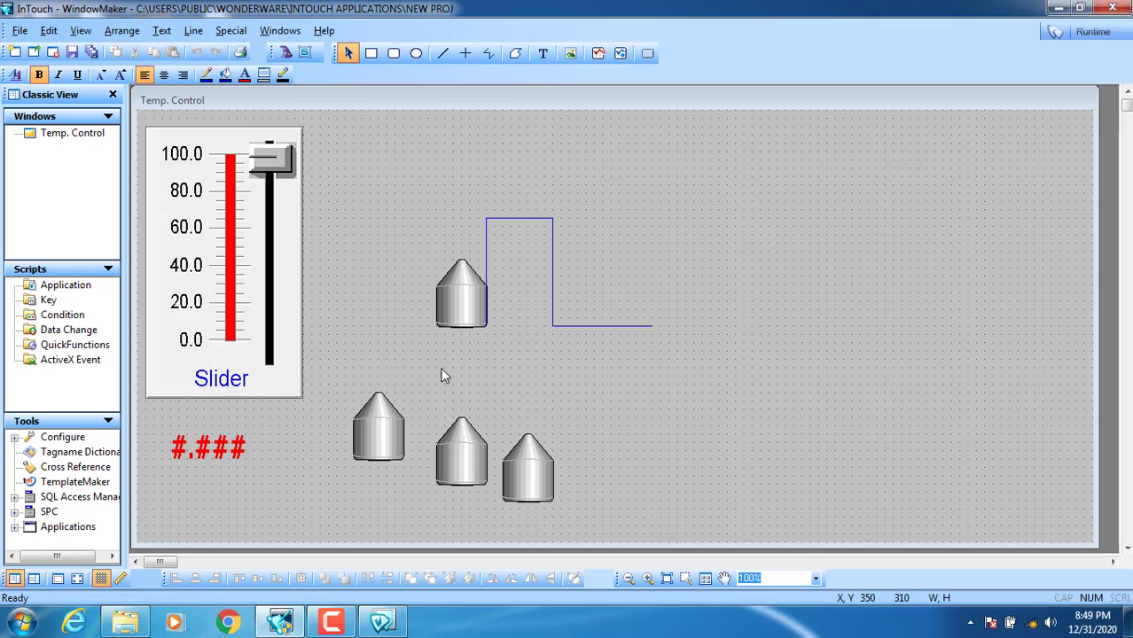
# - Recheck the tank's vertical location link and close its animation link settings without changes
pyautogui.doubleClick(461, 310)
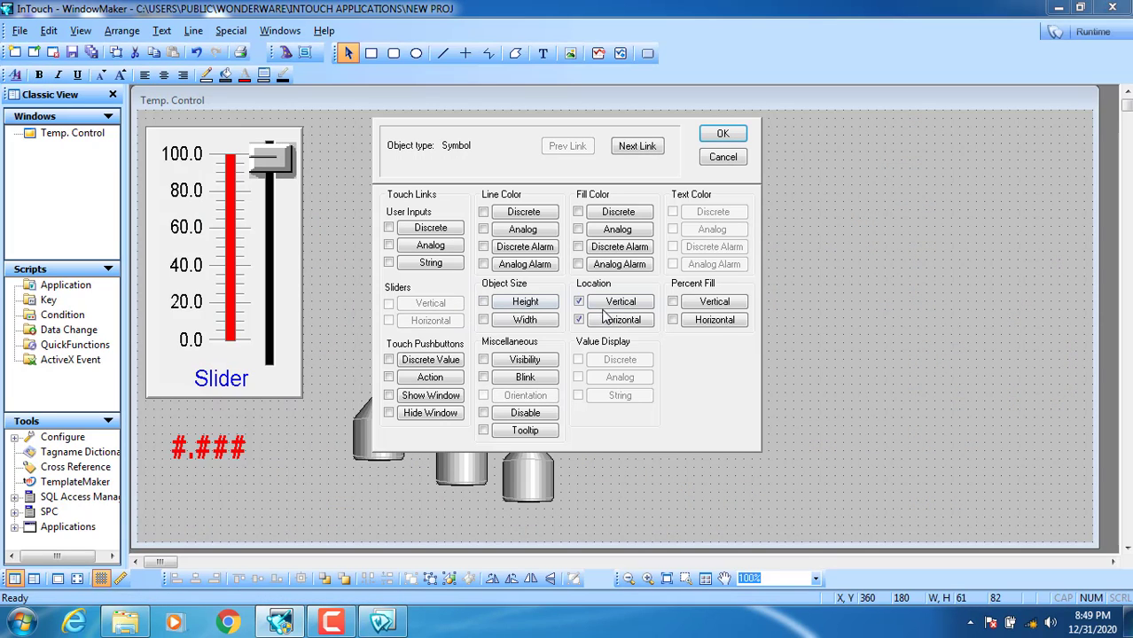
pyautogui.click(620, 302)
pyautogui.click(730, 238)
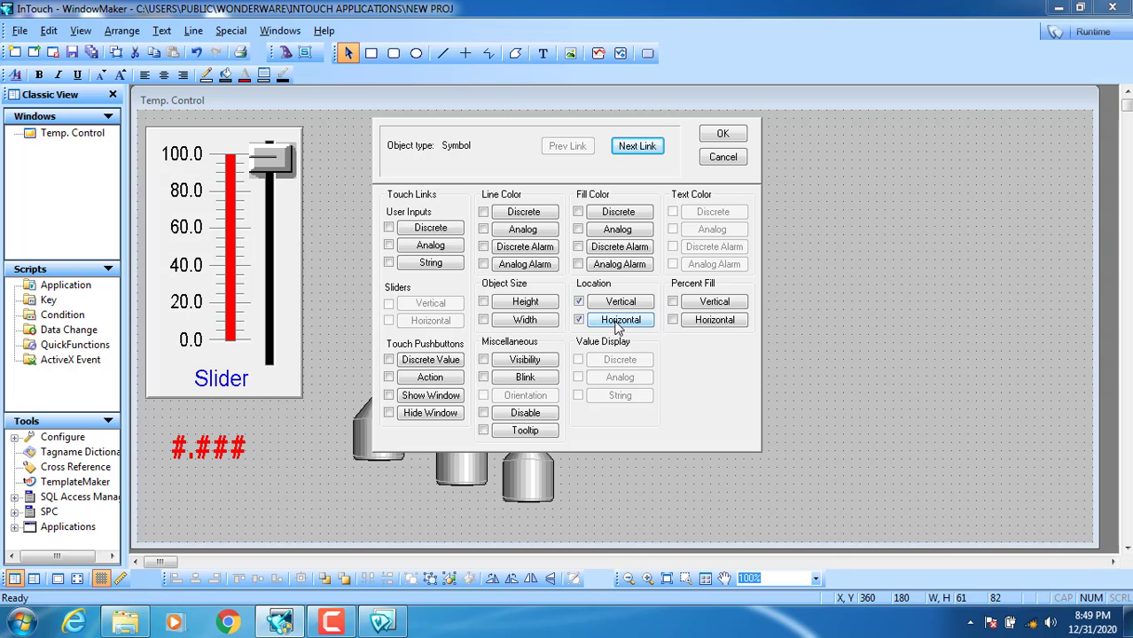
pyautogui.click(726, 134)
# - Move the leftmost lower tank to the upper right corner of the stepped line, at X 500, Y 50
pyautogui.moveTo(377, 433); pyautogui.dragTo(500, 358)
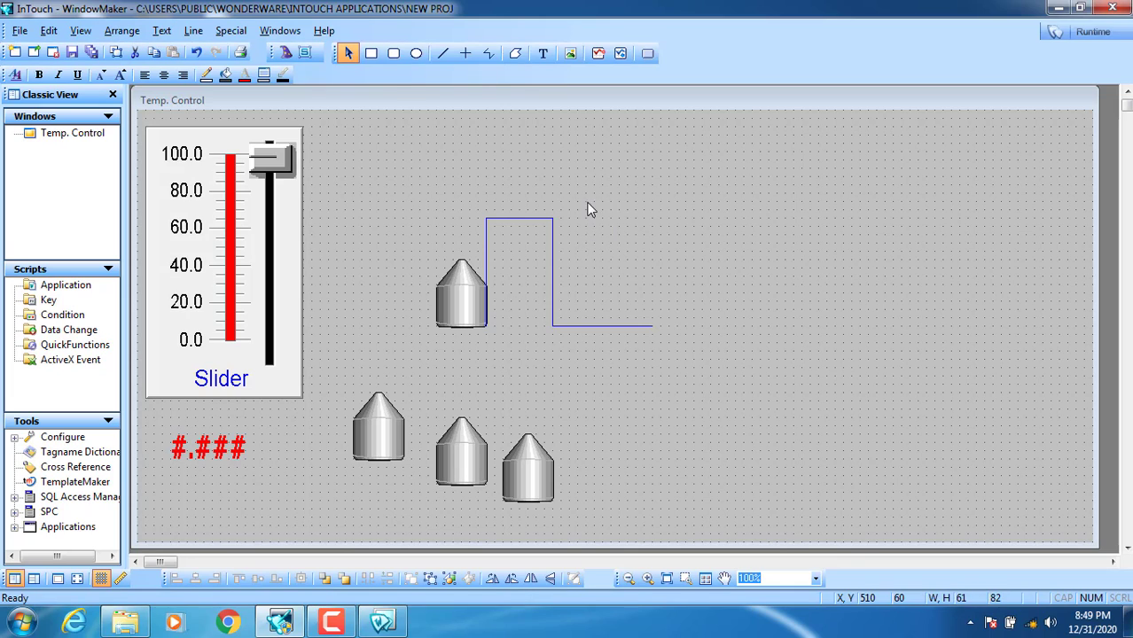
pyautogui.moveTo(588, 204); pyautogui.dragTo(578, 190)
pyautogui.click(629, 256)
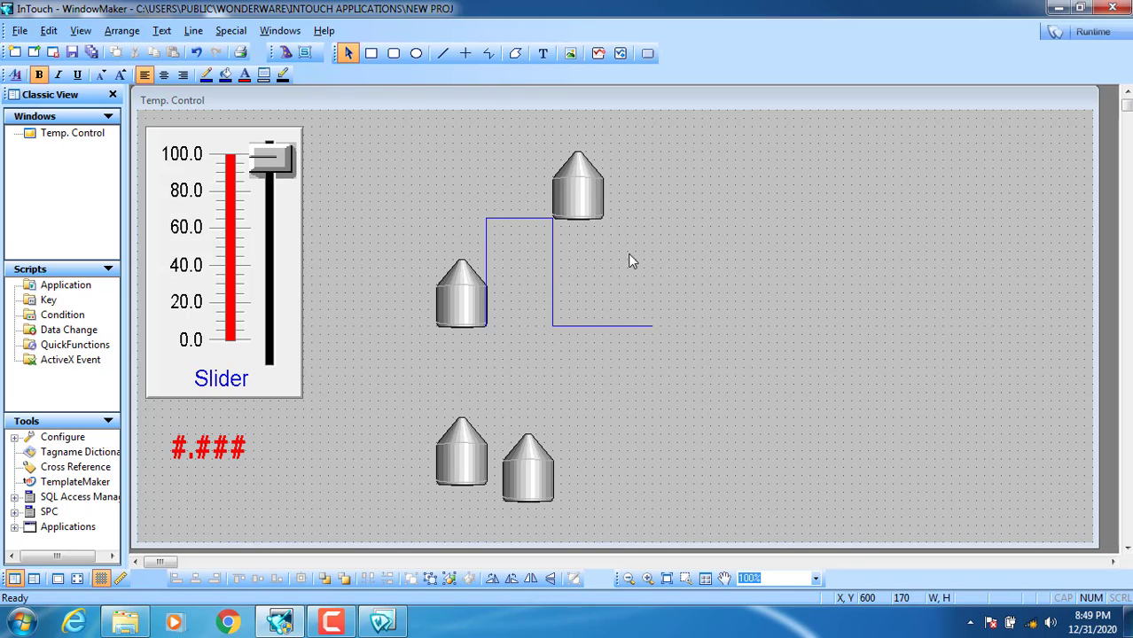
pyautogui.click(456, 304)
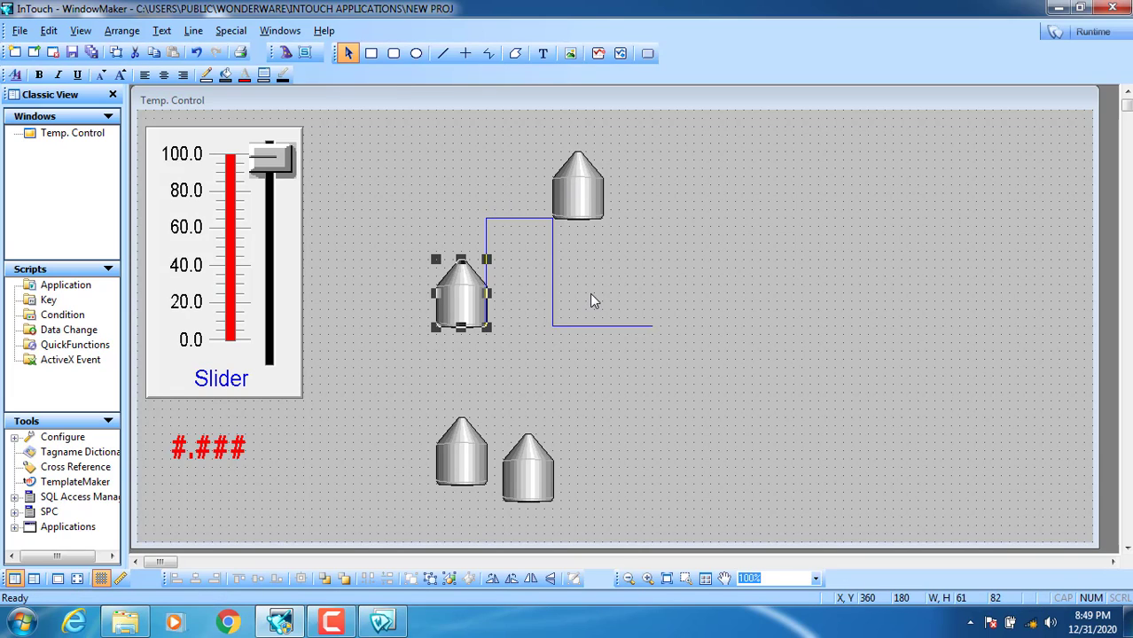
pyautogui.click(579, 209)
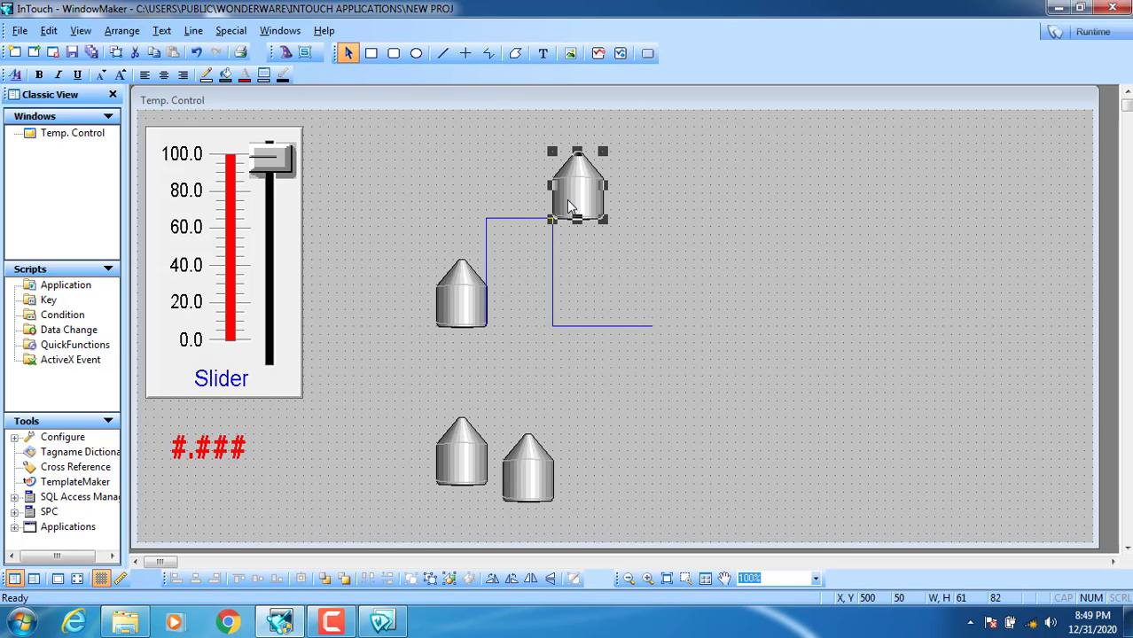
pyautogui.click(389, 245)
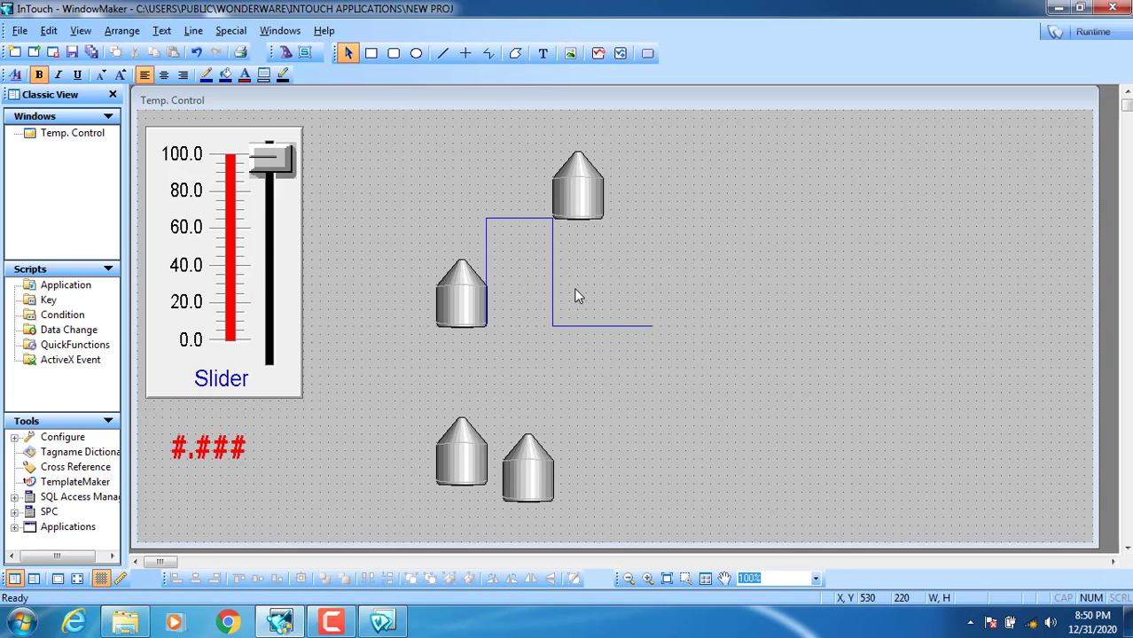
# - Give the upper-right tank a vertical location link on a1, with values 40 at top and 60 at bottom, moving 0 up and 130 down
pyautogui.click(579, 201)
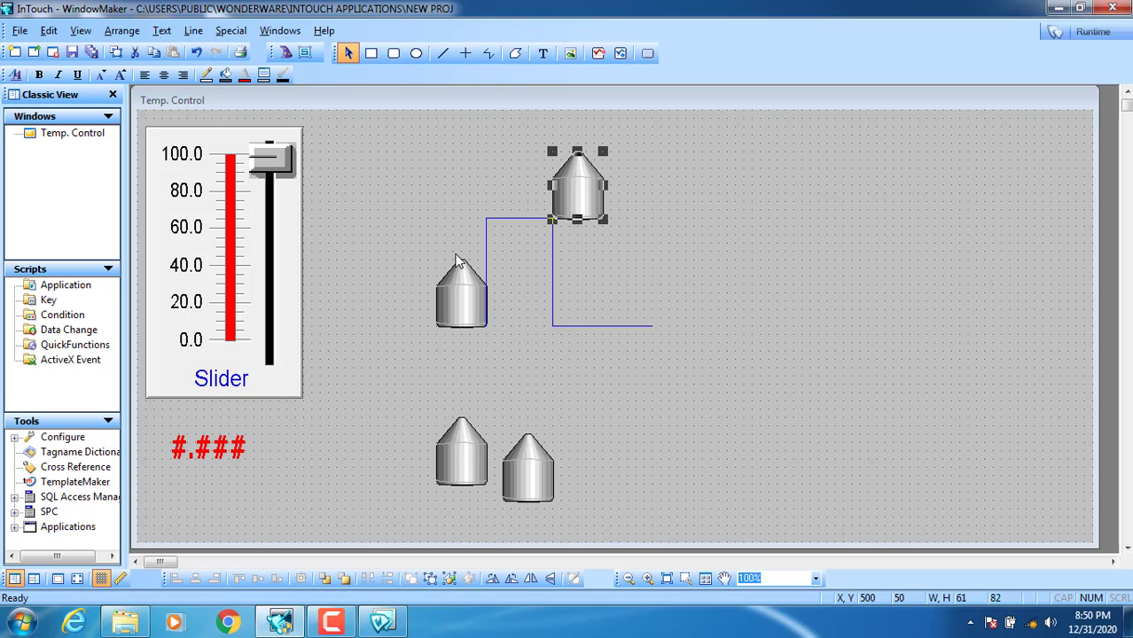
pyautogui.doubleClick(579, 188)
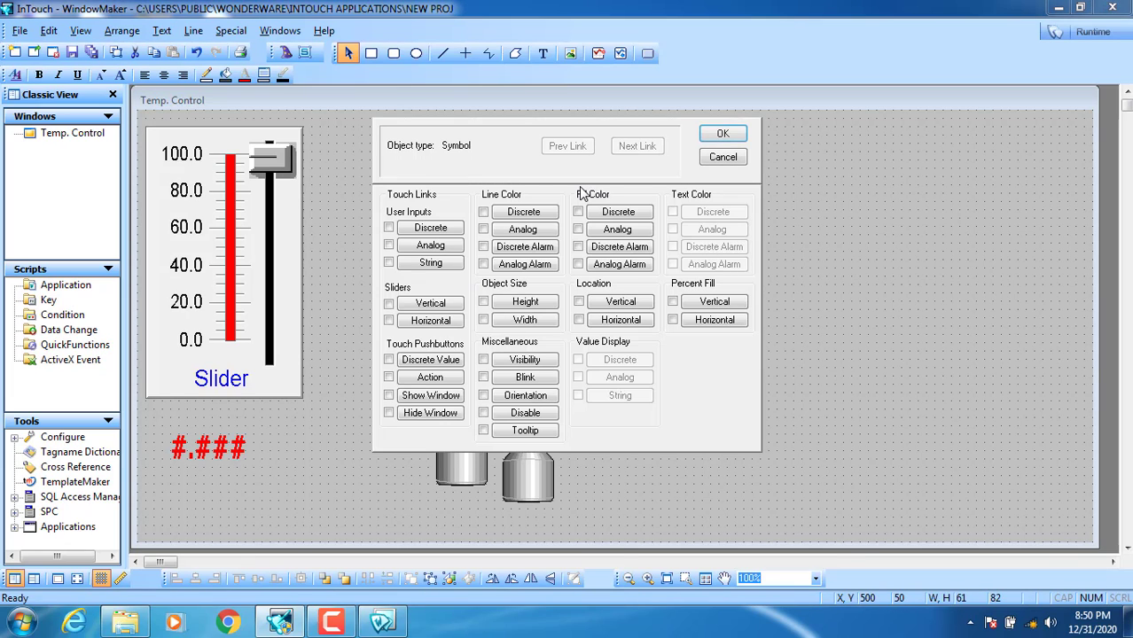
pyautogui.click(618, 302)
pyautogui.doubleClick(618, 313)
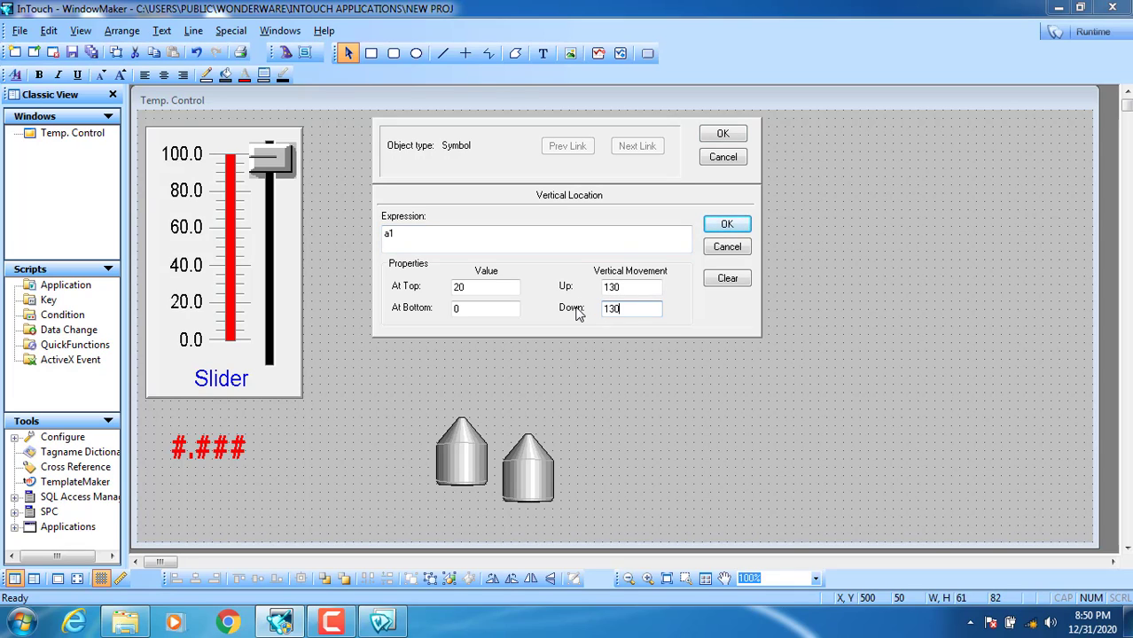
pyautogui.moveTo(629, 288); pyautogui.dragTo(422, 287)
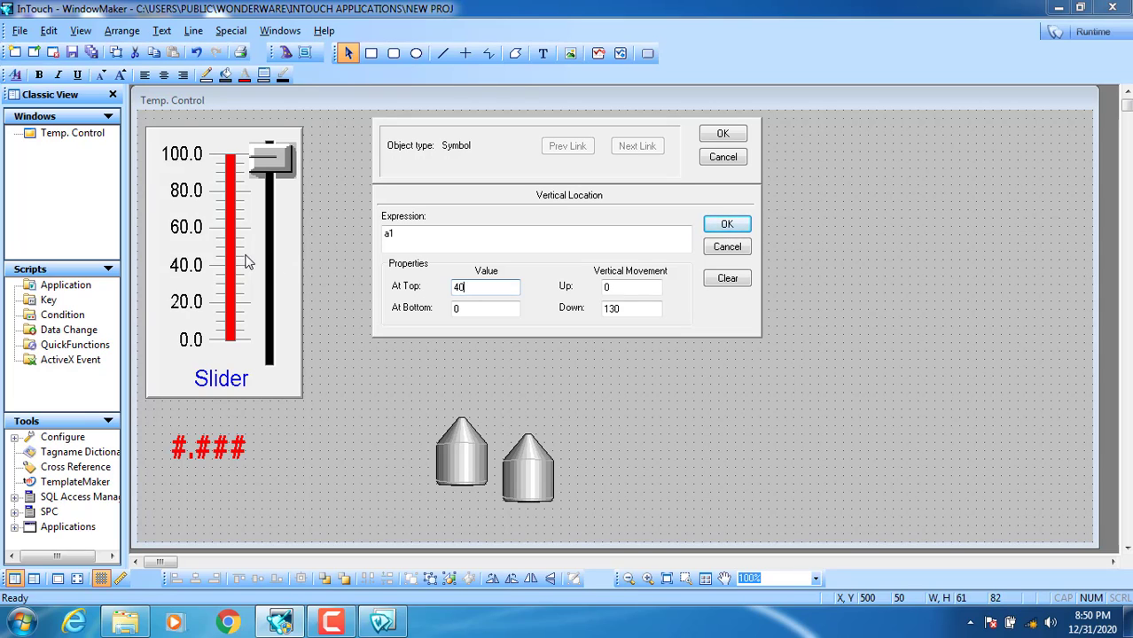
pyautogui.doubleClick(457, 309)
pyautogui.write('60')
pyautogui.moveTo(627, 310); pyautogui.dragTo(589, 314)
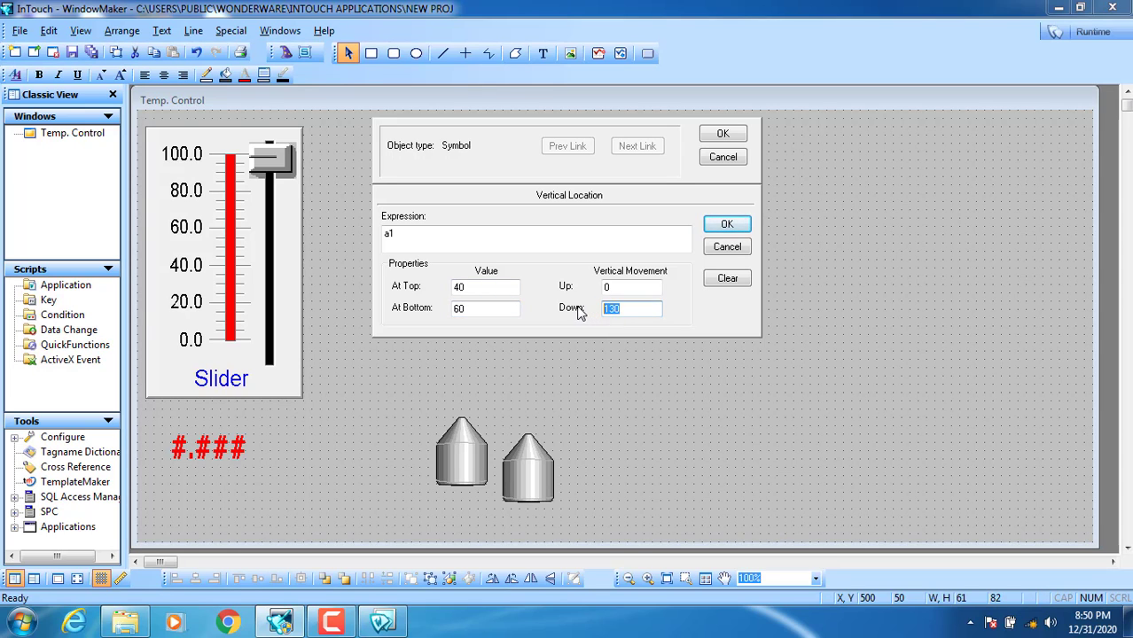
pyautogui.doubleClick(475, 286)
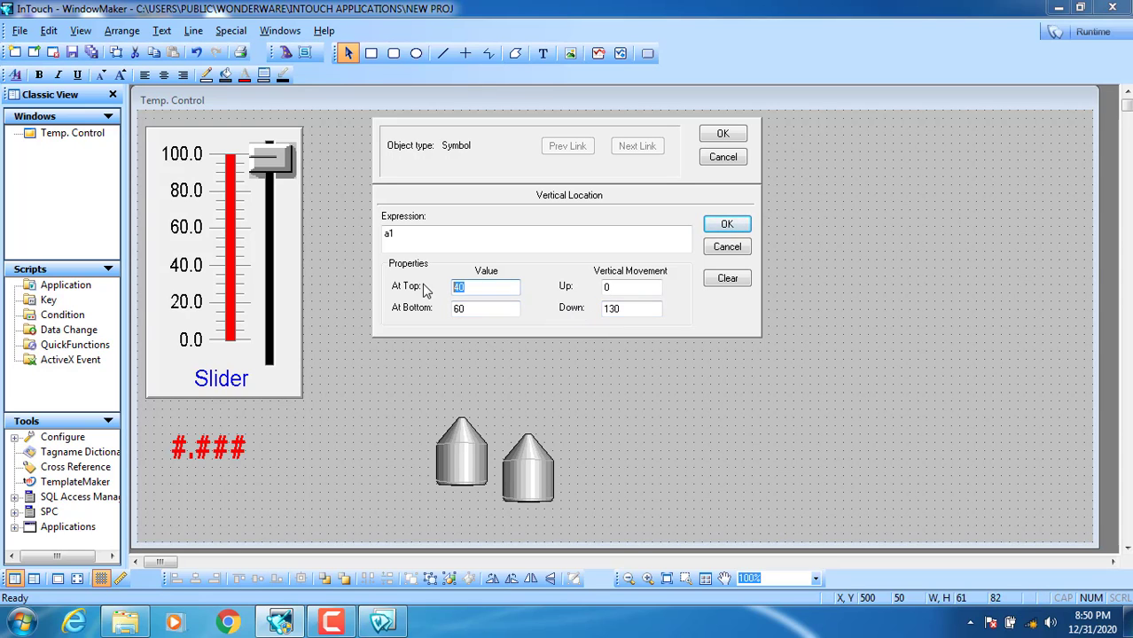
pyautogui.click(714, 136)
# - Test the upper-right tank's descent in runtime by raising the slider to about 63, and return to development mode
pyautogui.click(1093, 32)
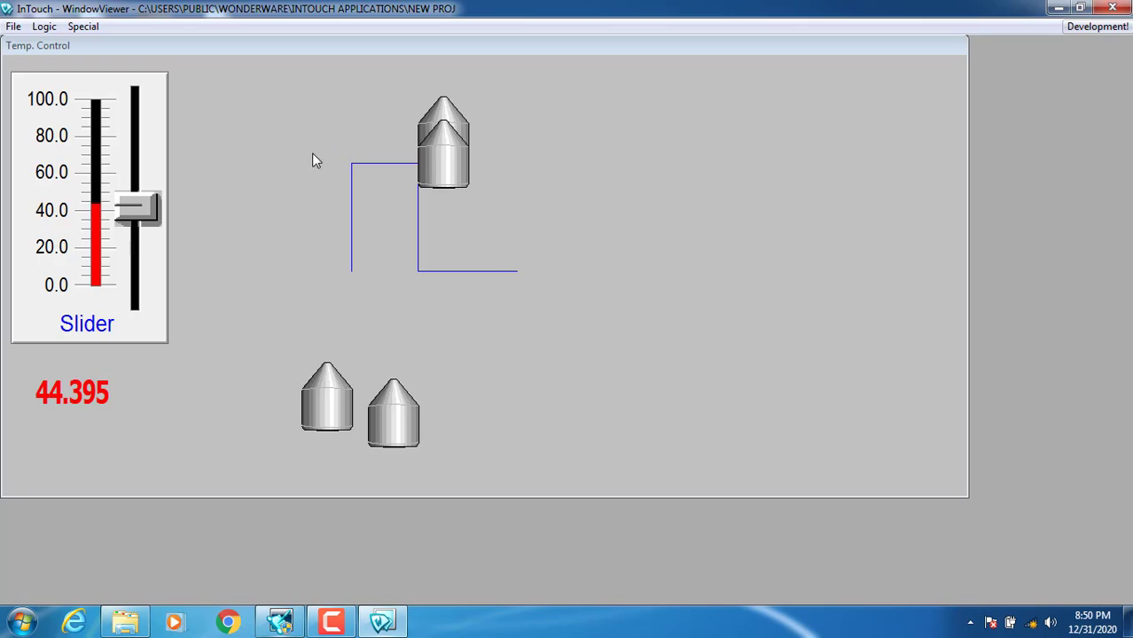
pyautogui.moveTo(137, 207); pyautogui.dragTo(133, 156)
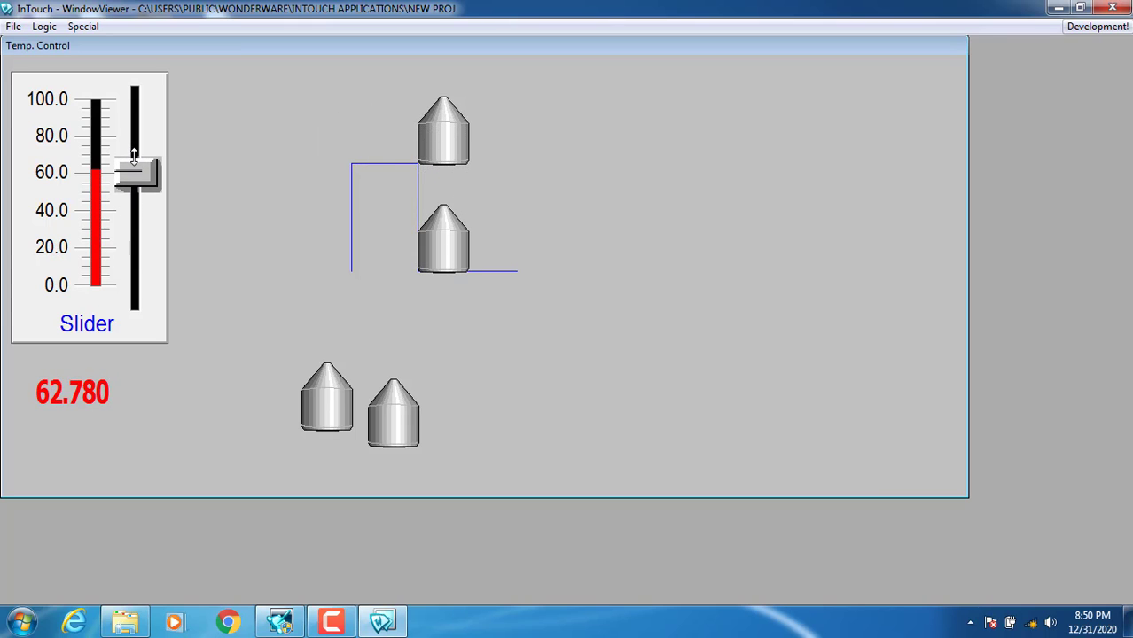
pyautogui.click(1092, 27)
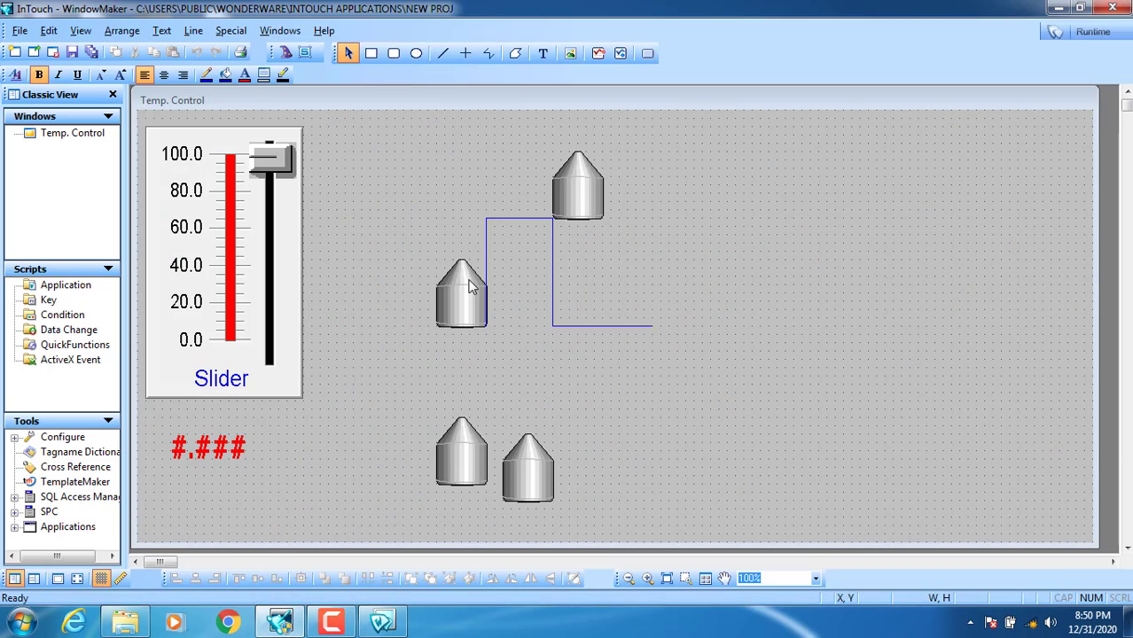
# - Give the upper-right tank a horizontal location link on a1, from 60 at left end to 80 at right end, moving 0 left and 140 right
pyautogui.doubleClick(582, 193)
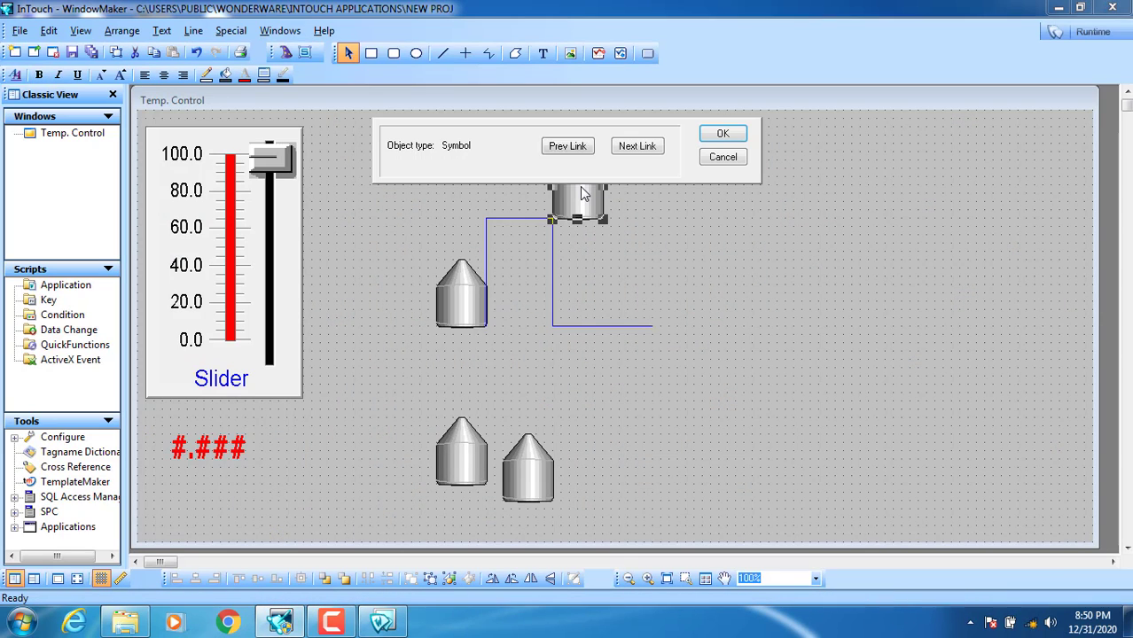
pyautogui.click(618, 321)
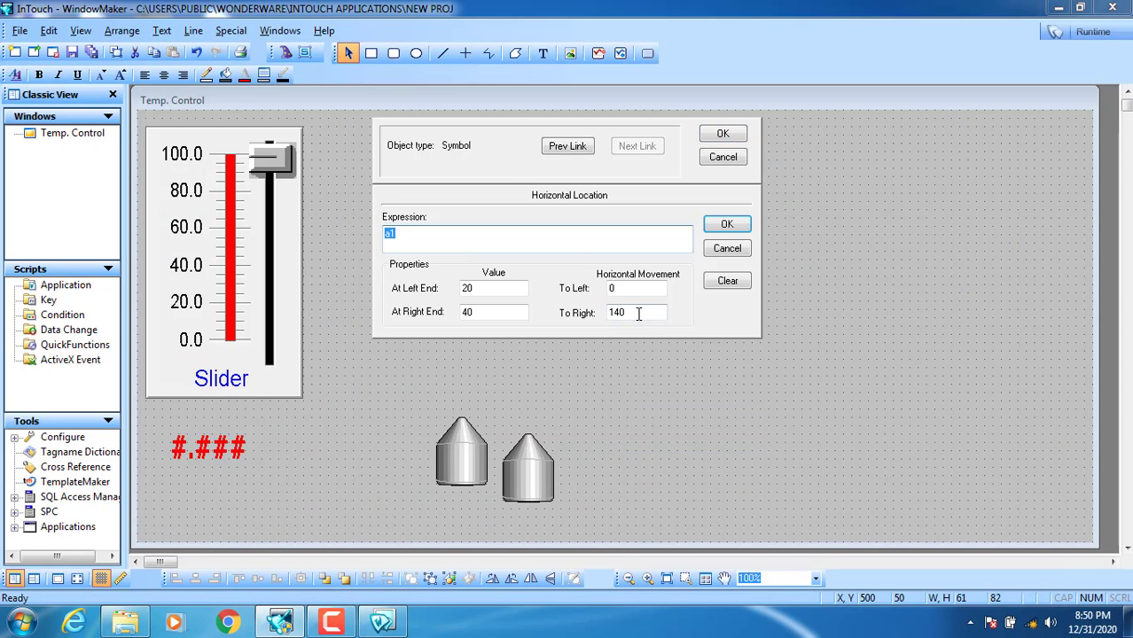
pyautogui.moveTo(631, 312); pyautogui.dragTo(589, 312)
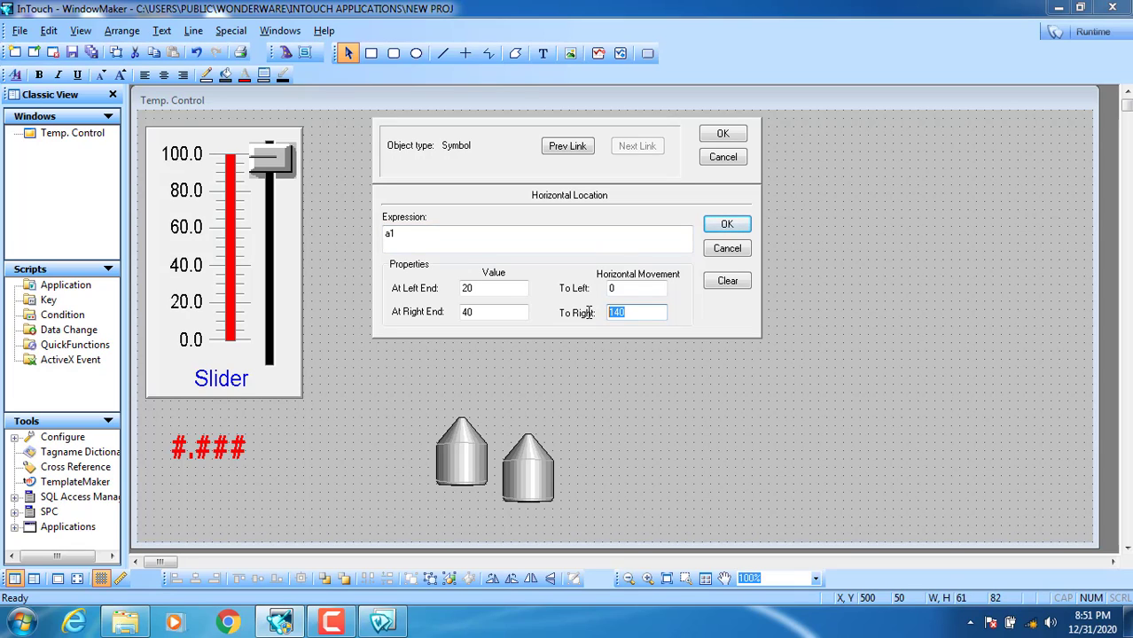
pyautogui.moveTo(475, 289); pyautogui.dragTo(436, 321)
pyautogui.write('60')
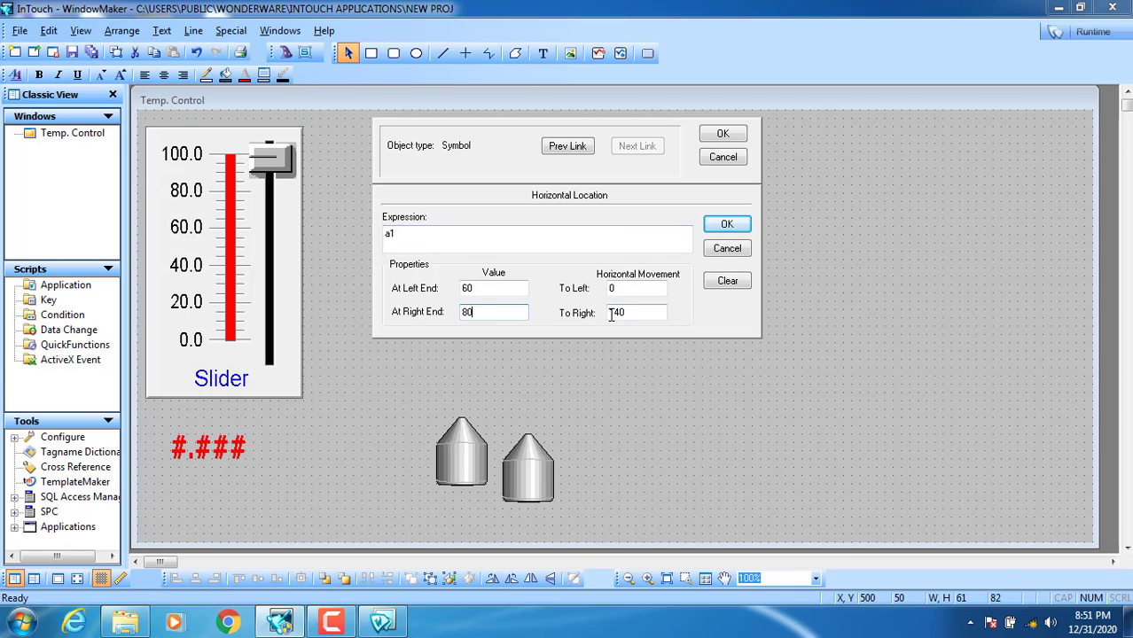
pyautogui.moveTo(667, 314); pyautogui.dragTo(588, 310)
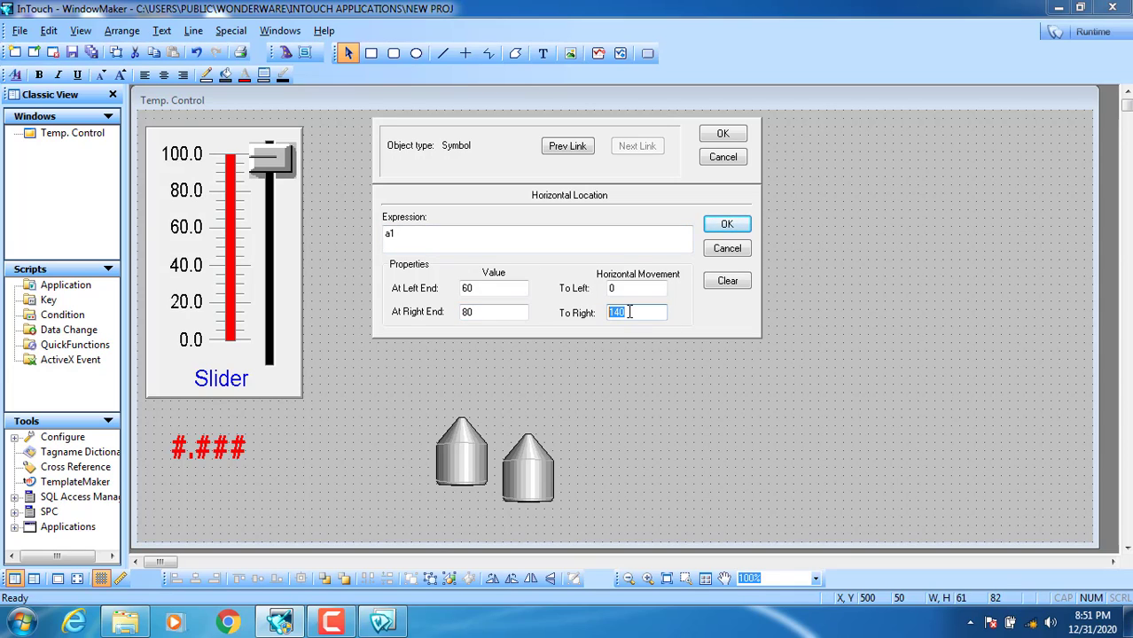
pyautogui.moveTo(484, 286); pyautogui.dragTo(456, 303)
pyautogui.click(723, 134)
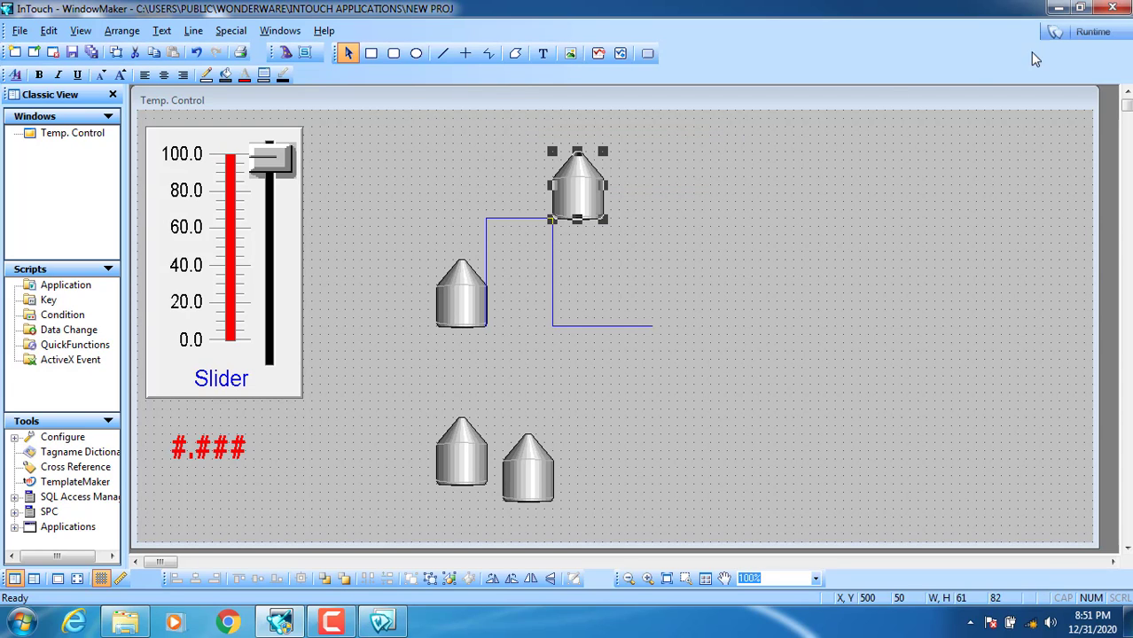
# - Check both tanks' movement in runtime by lowering the slider to about 8, and return to development mode
pyautogui.click(1085, 32)
pyautogui.moveTo(134, 155); pyautogui.dragTo(142, 269)
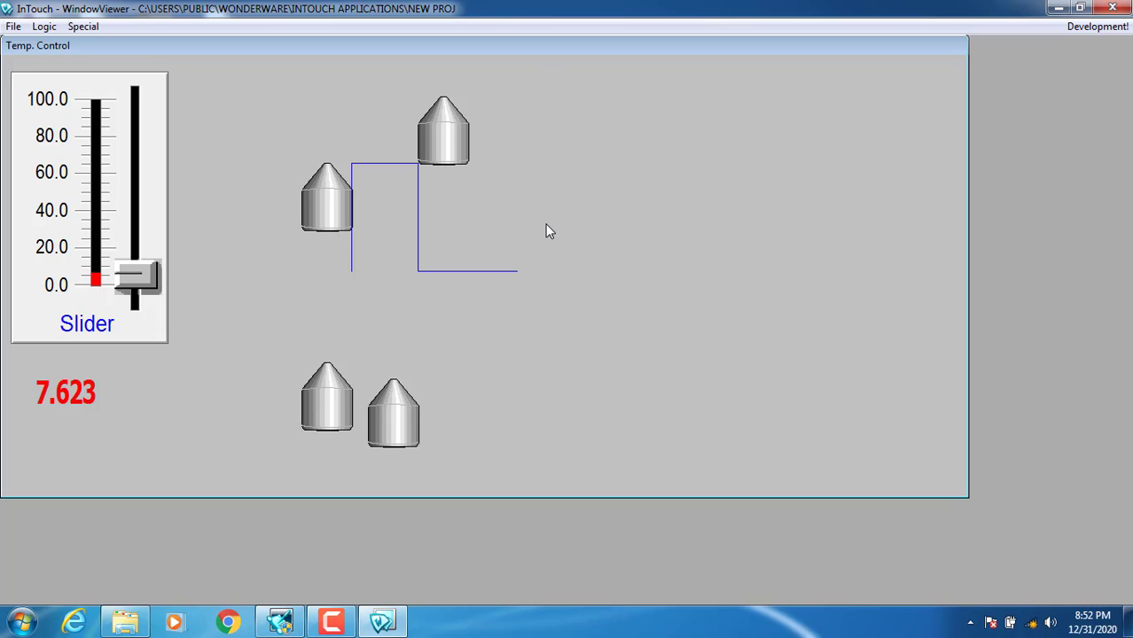
pyautogui.click(1096, 27)
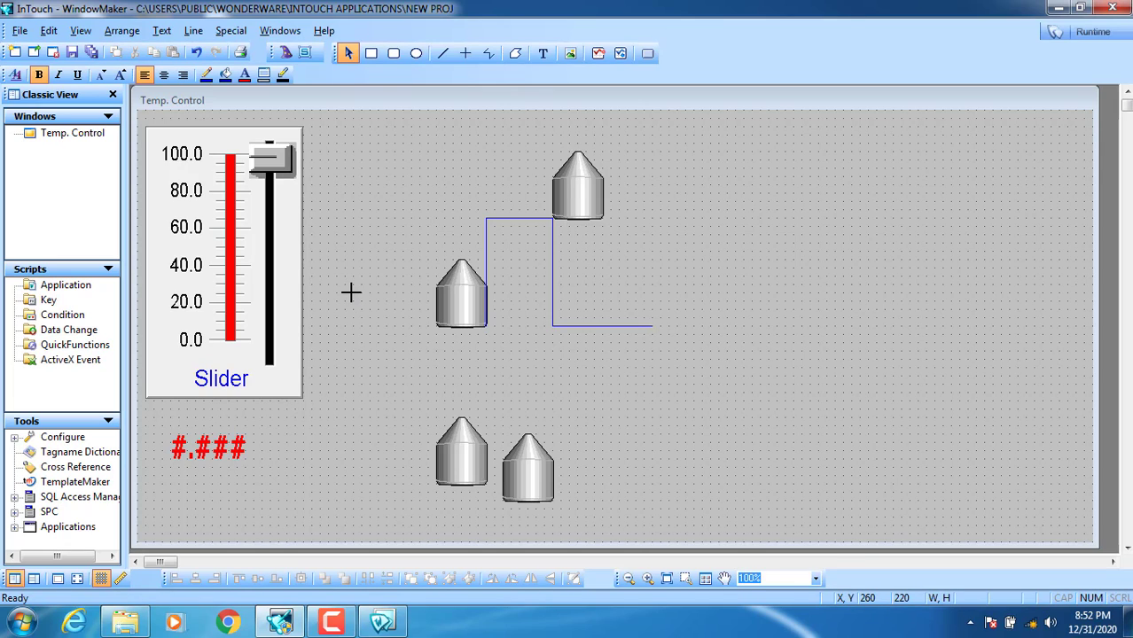
# - Add a visibility link to the tank at the stepped line's left start, with expression a1>40 and visible state Off
pyautogui.click(462, 321)
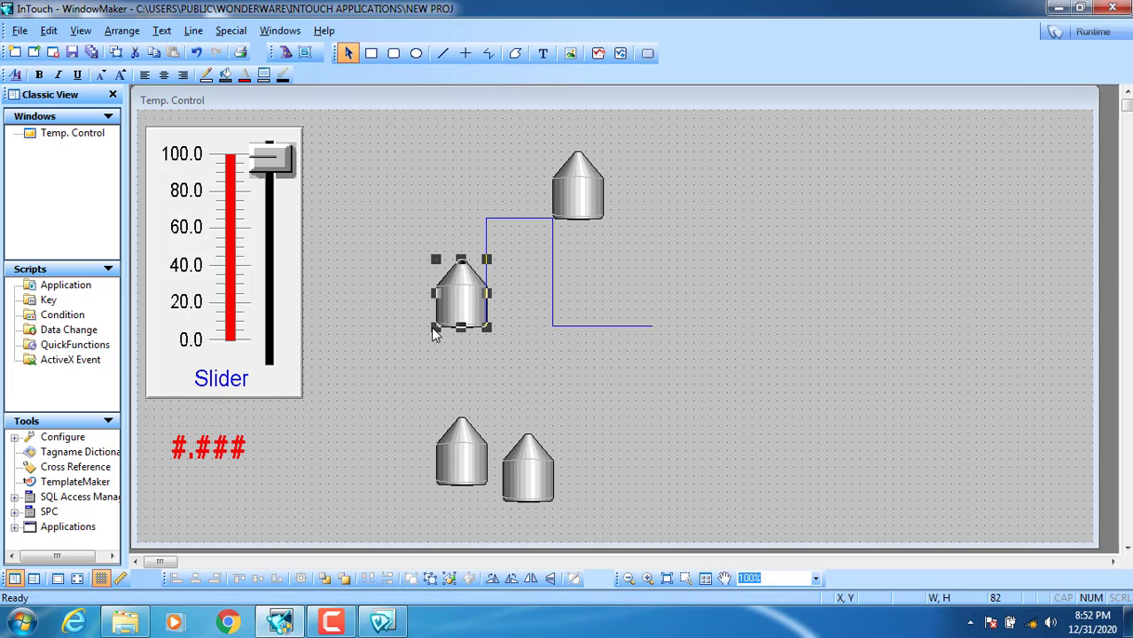
pyautogui.doubleClick(468, 311)
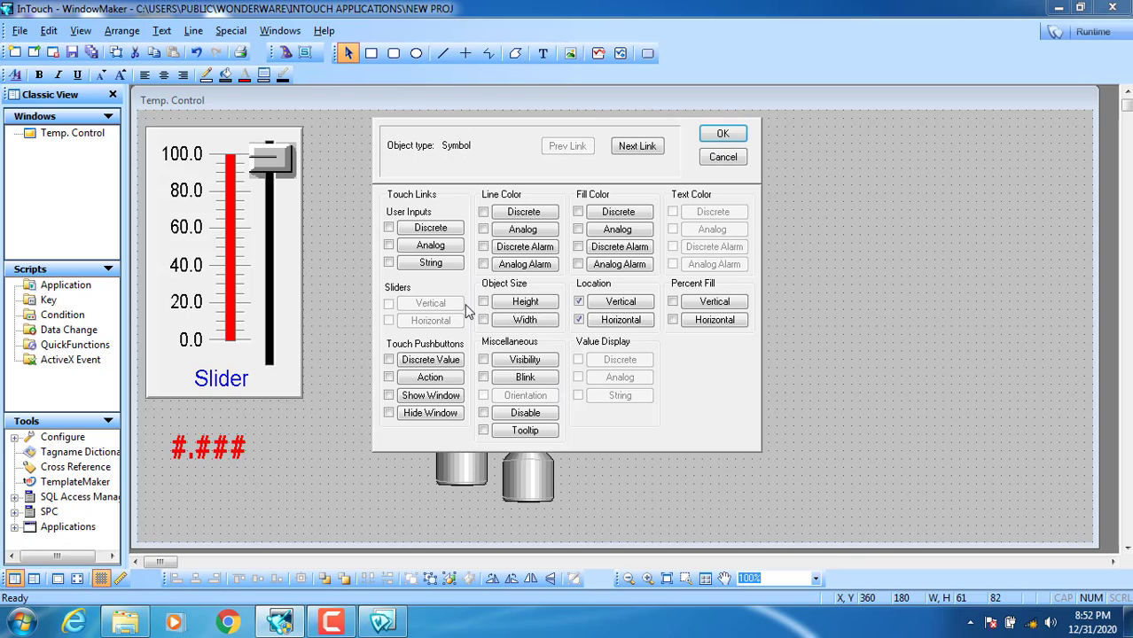
pyautogui.click(525, 360)
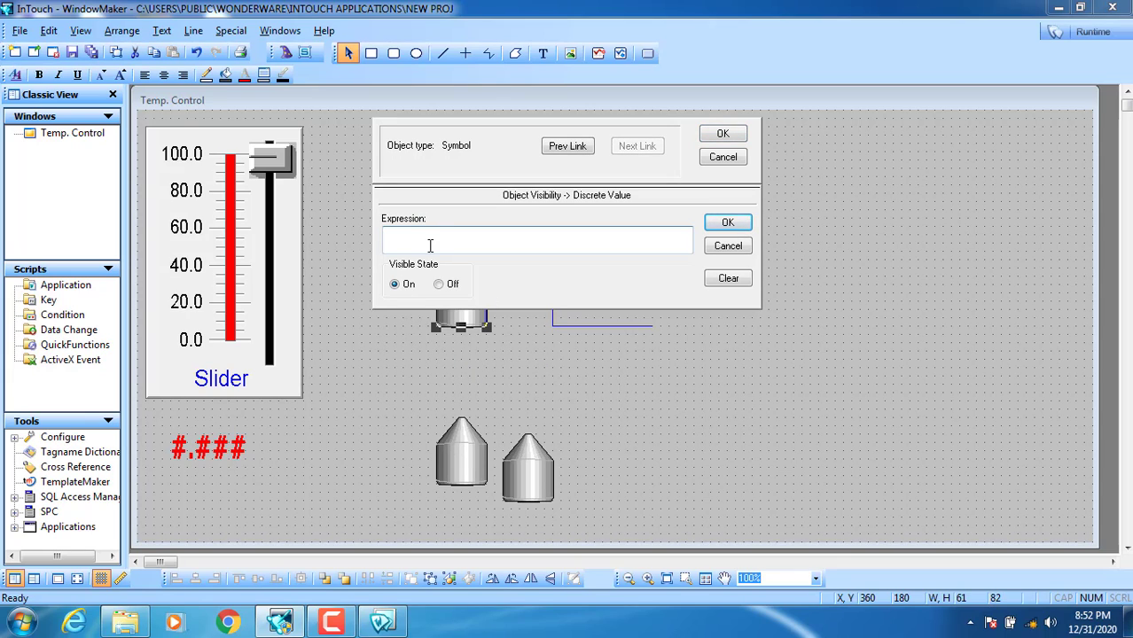
pyautogui.write('a1>40')
pyautogui.click(450, 287)
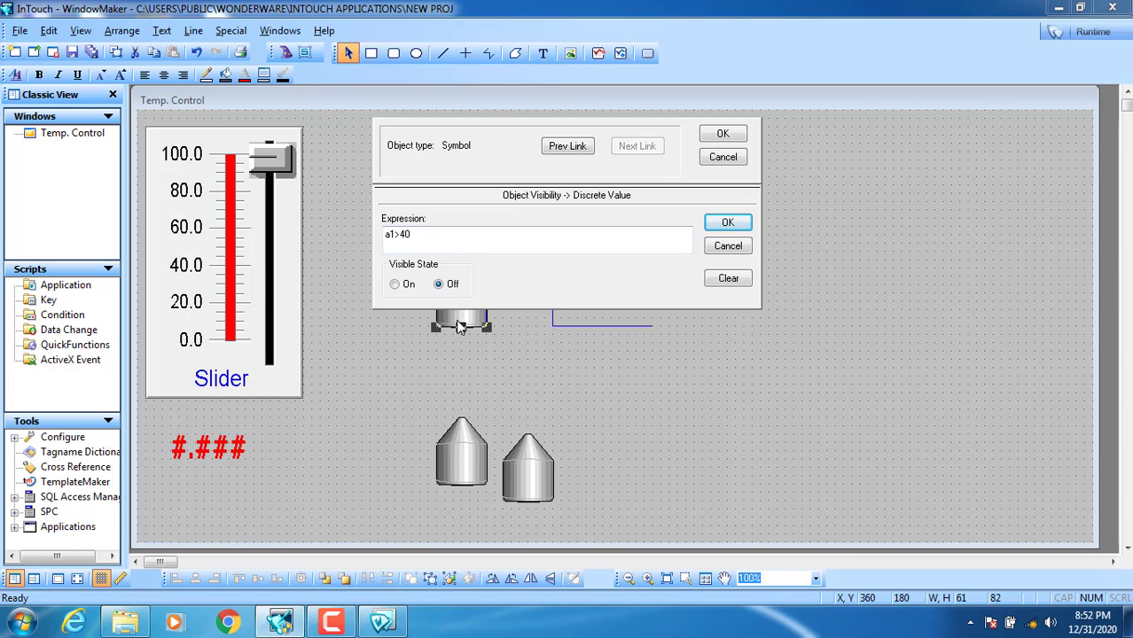
pyautogui.click(395, 283)
pyautogui.moveTo(433, 248); pyautogui.dragTo(368, 239)
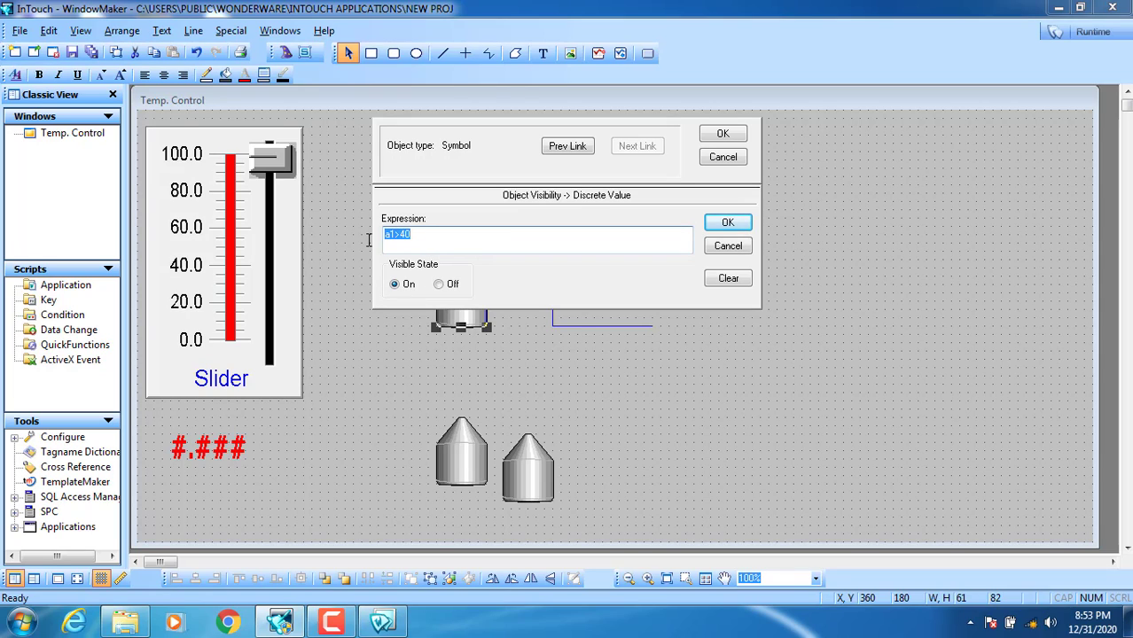
pyautogui.click(437, 237)
pyautogui.click(440, 285)
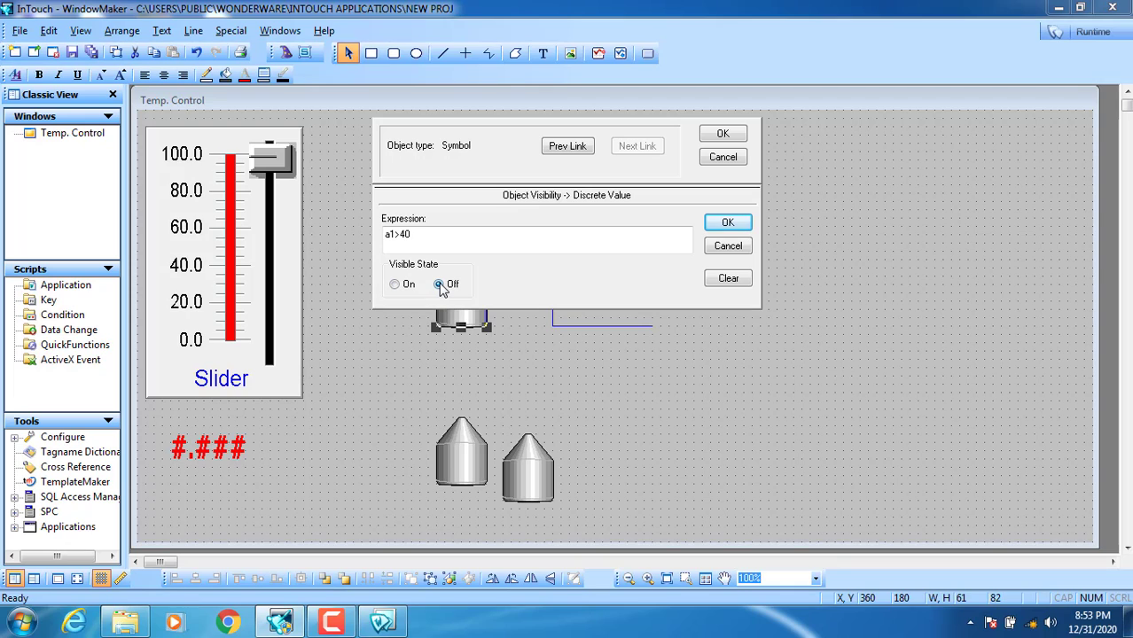
pyautogui.click(723, 133)
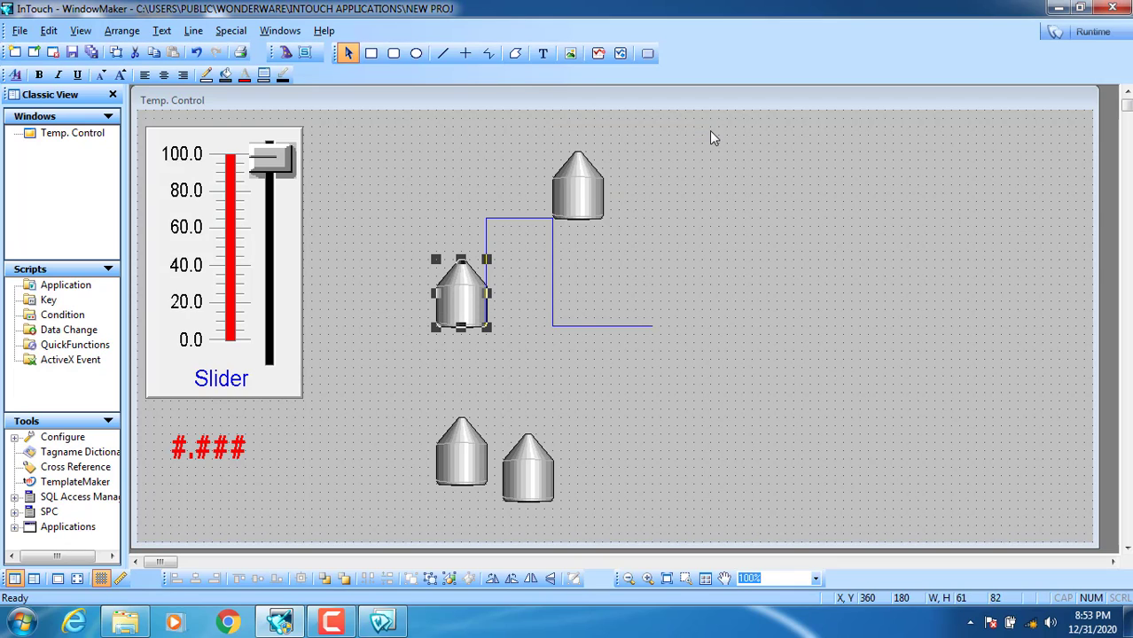
# - Add a visibility link to the upper-right tank, with expression a1>40 and visible state On
pyautogui.click(573, 197)
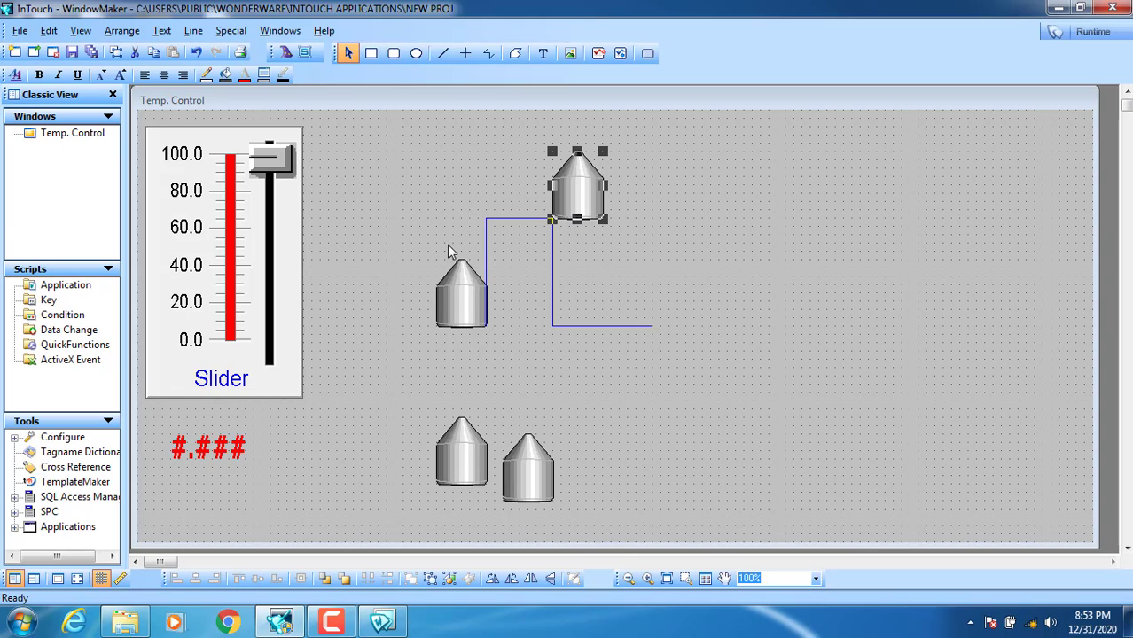
pyautogui.click(464, 297)
pyautogui.click(576, 211)
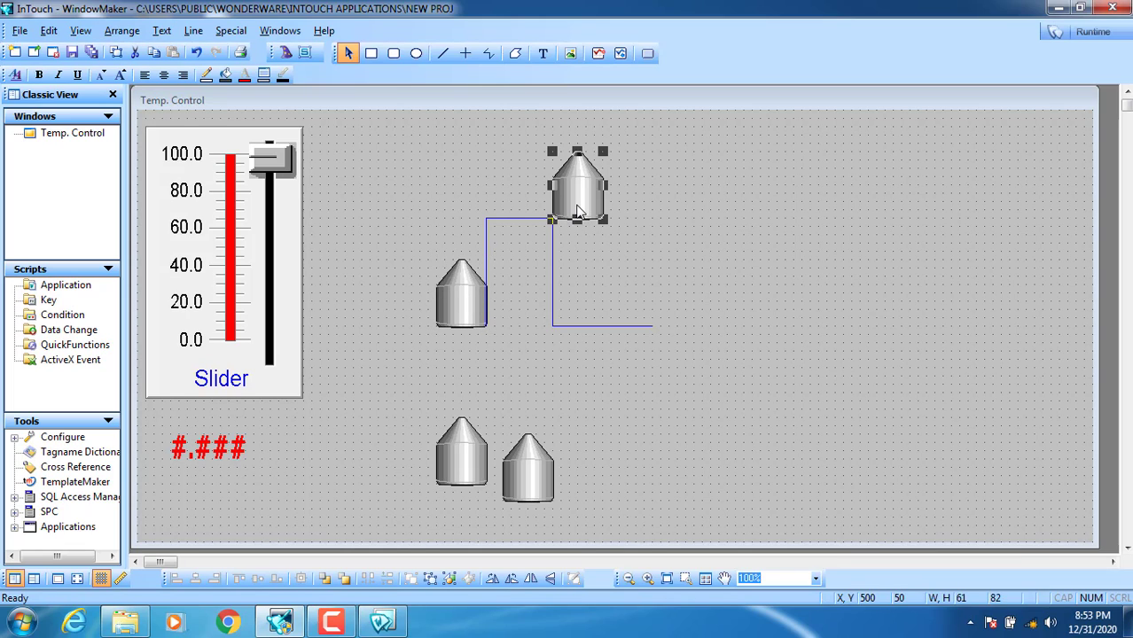
pyautogui.doubleClick(576, 195)
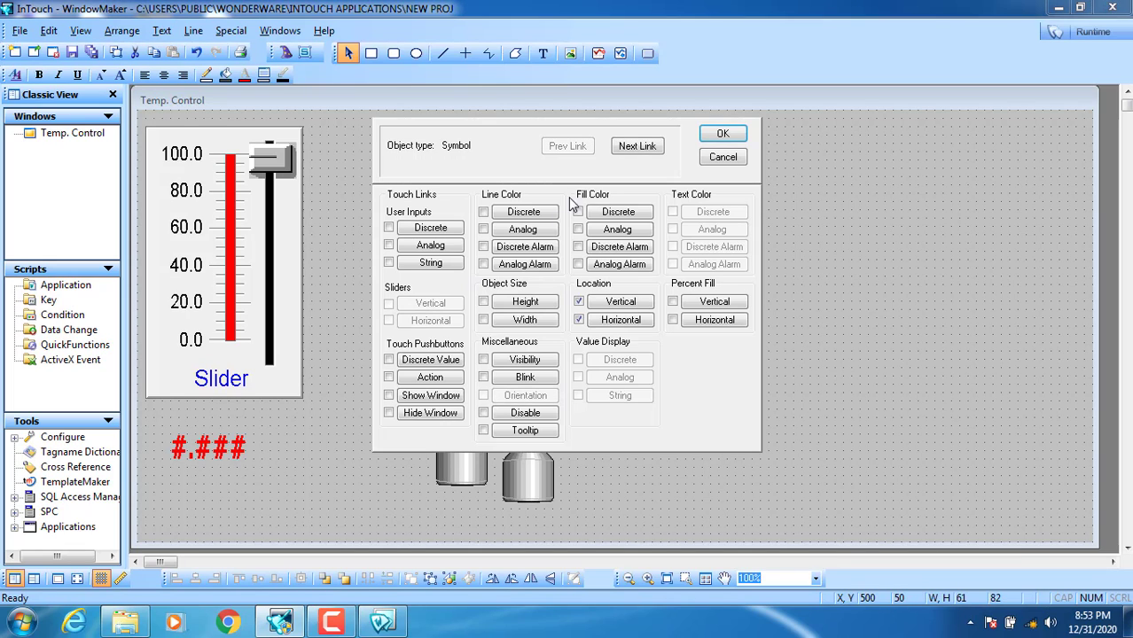
pyautogui.click(525, 361)
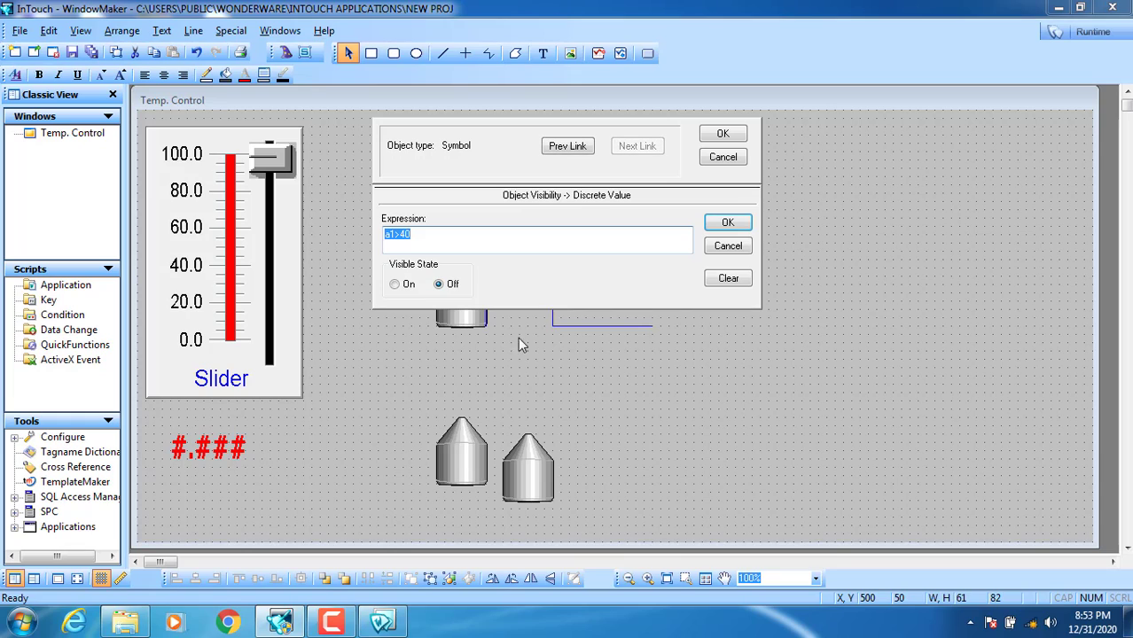
pyautogui.click(430, 240)
pyautogui.click(400, 285)
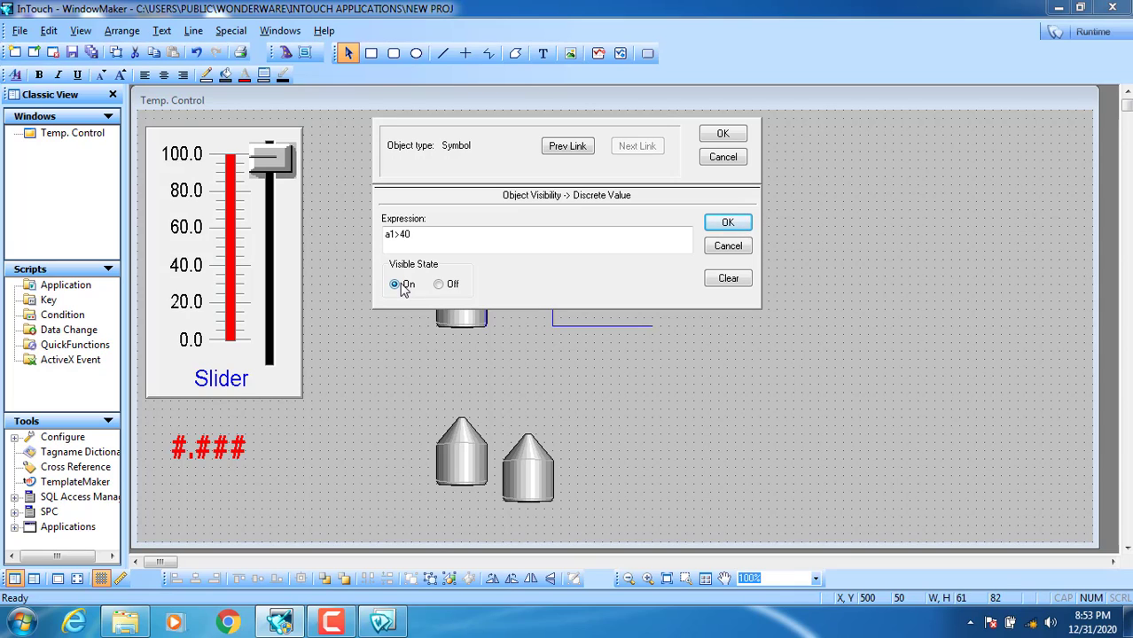
pyautogui.click(415, 236)
pyautogui.moveTo(409, 236); pyautogui.dragTo(381, 235)
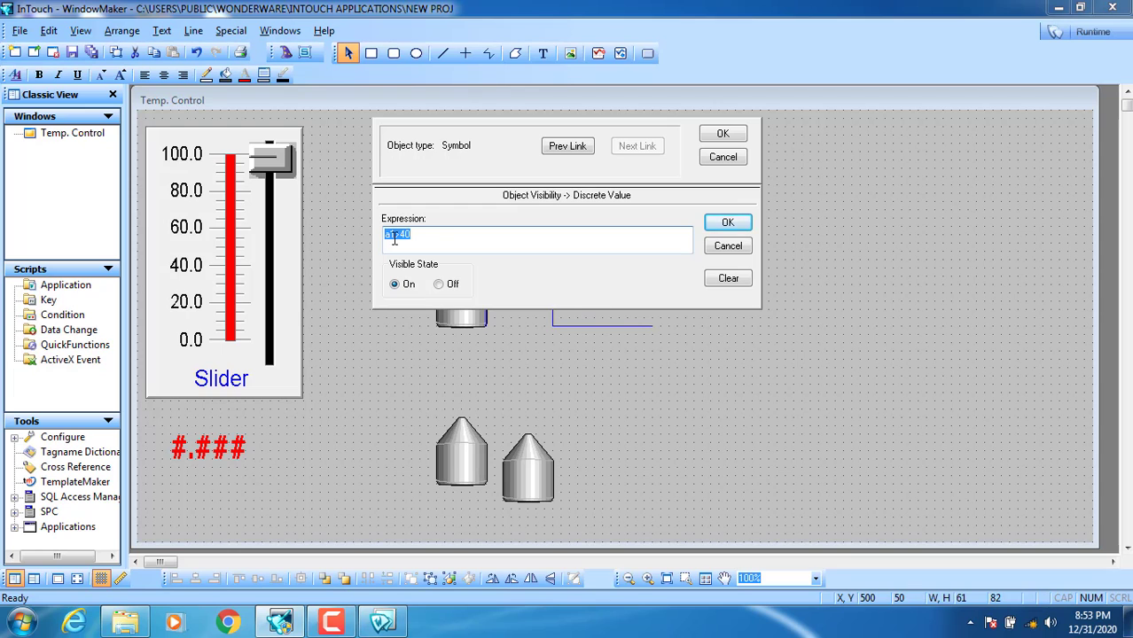
pyautogui.click(723, 133)
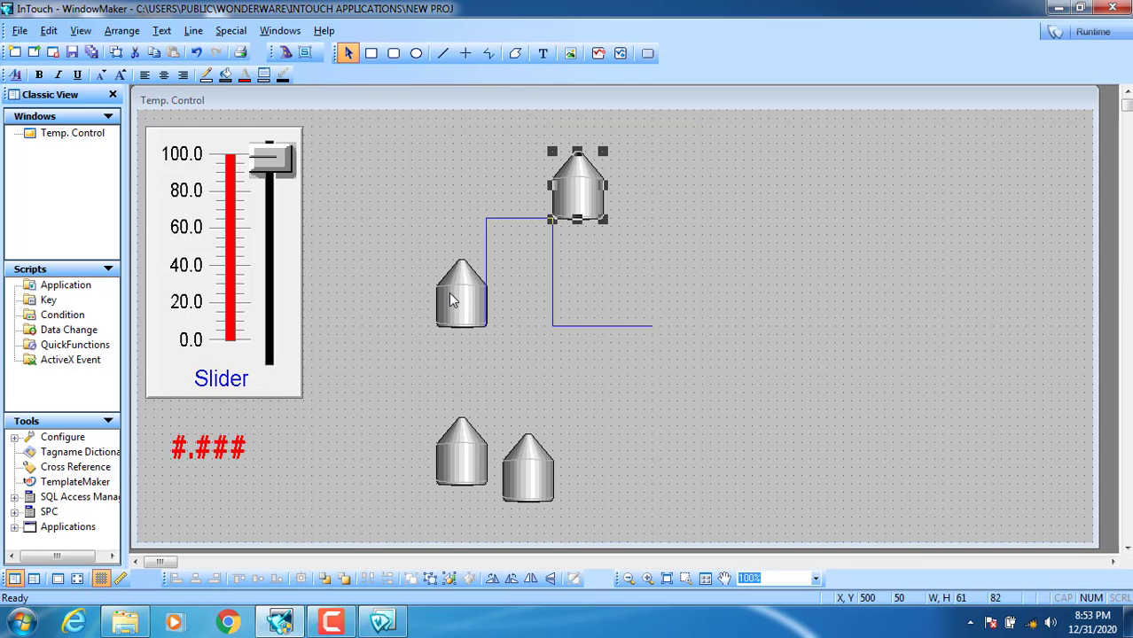
# - Test the tank handover in runtime by moving the slider from 0 up to about 83, and return to development mode
pyautogui.click(1078, 32)
pyautogui.moveTo(125, 272); pyautogui.dragTo(222, 294)
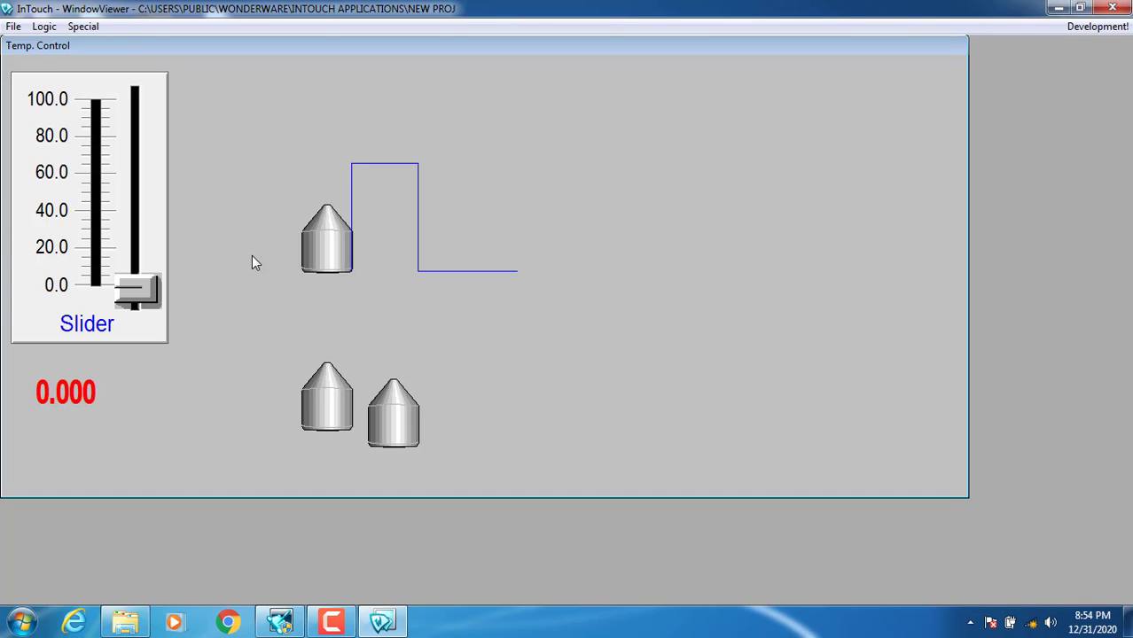
pyautogui.moveTo(139, 273); pyautogui.dragTo(126, 127)
pyautogui.moveTo(126, 108); pyautogui.dragTo(127, 133)
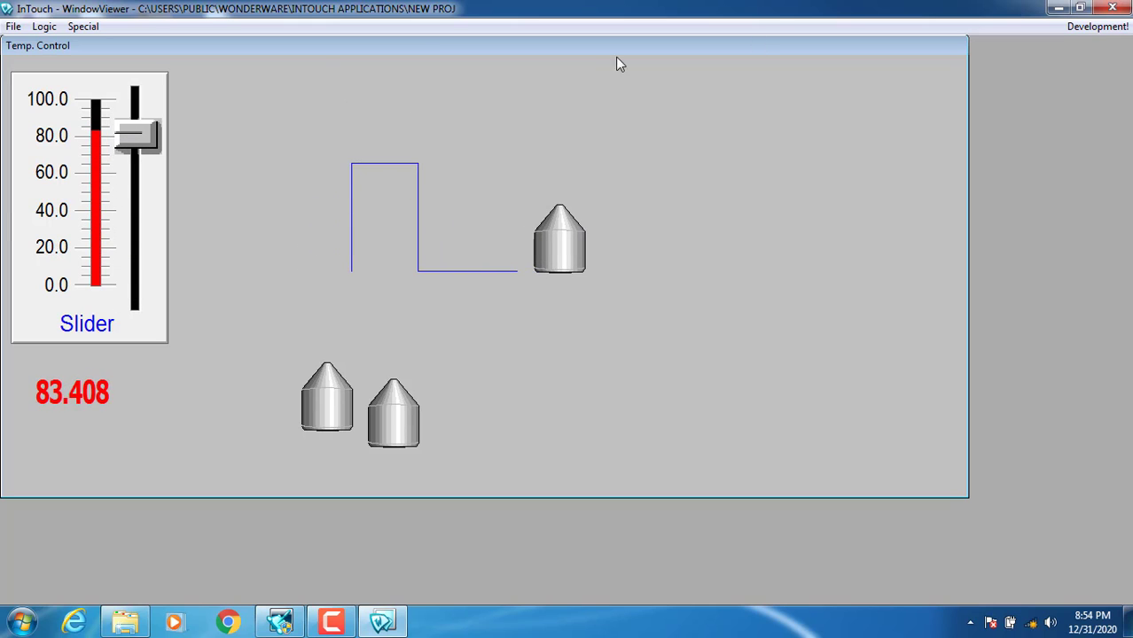
pyautogui.click(1097, 27)
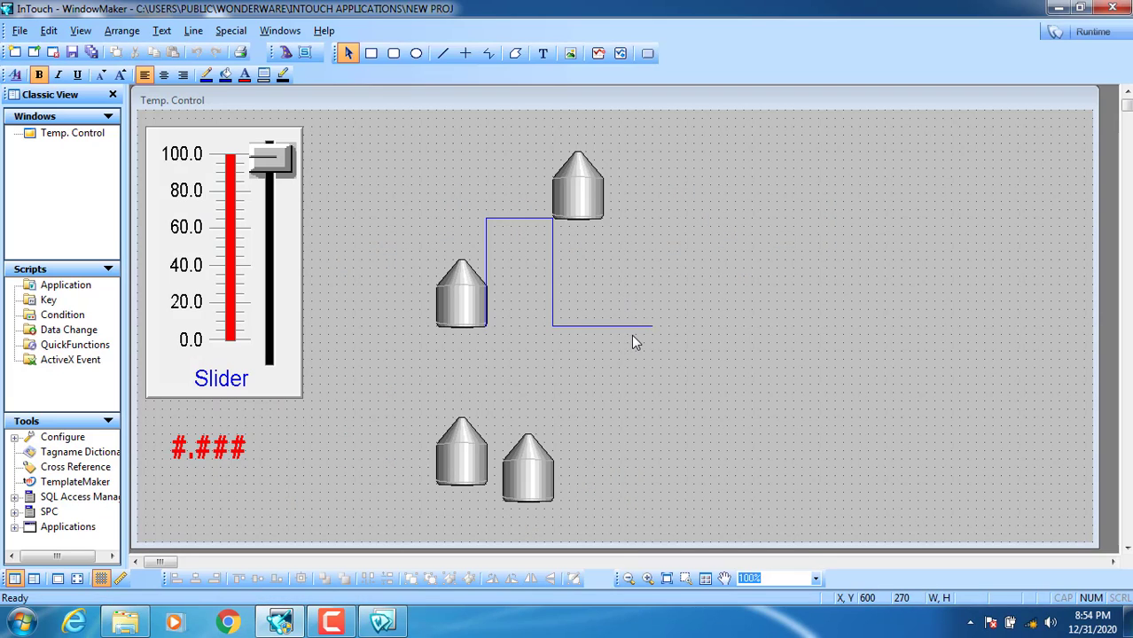
# - Delete the left one of the two spare tanks below the stepped line
pyautogui.click(648, 325)
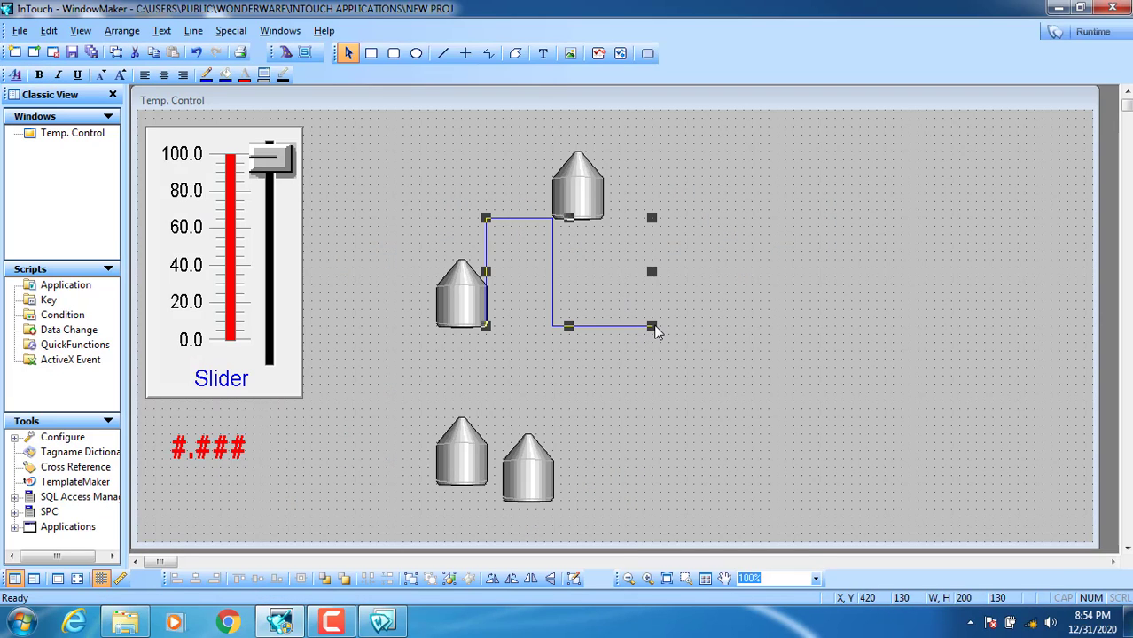
pyautogui.click(722, 394)
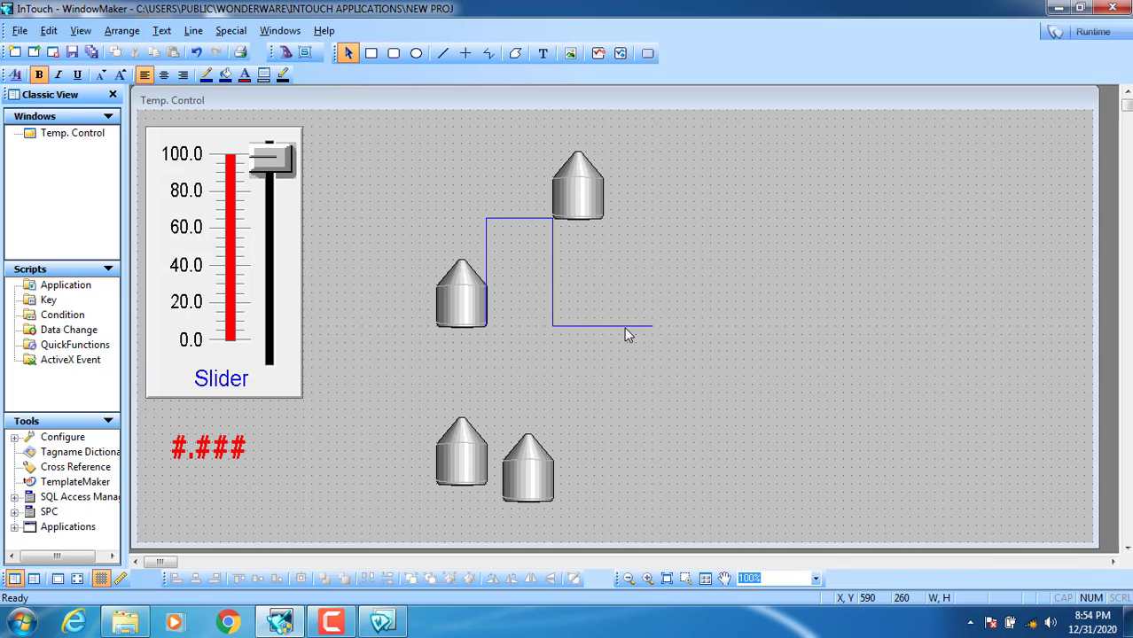
pyautogui.click(453, 466)
pyautogui.press('Delete')
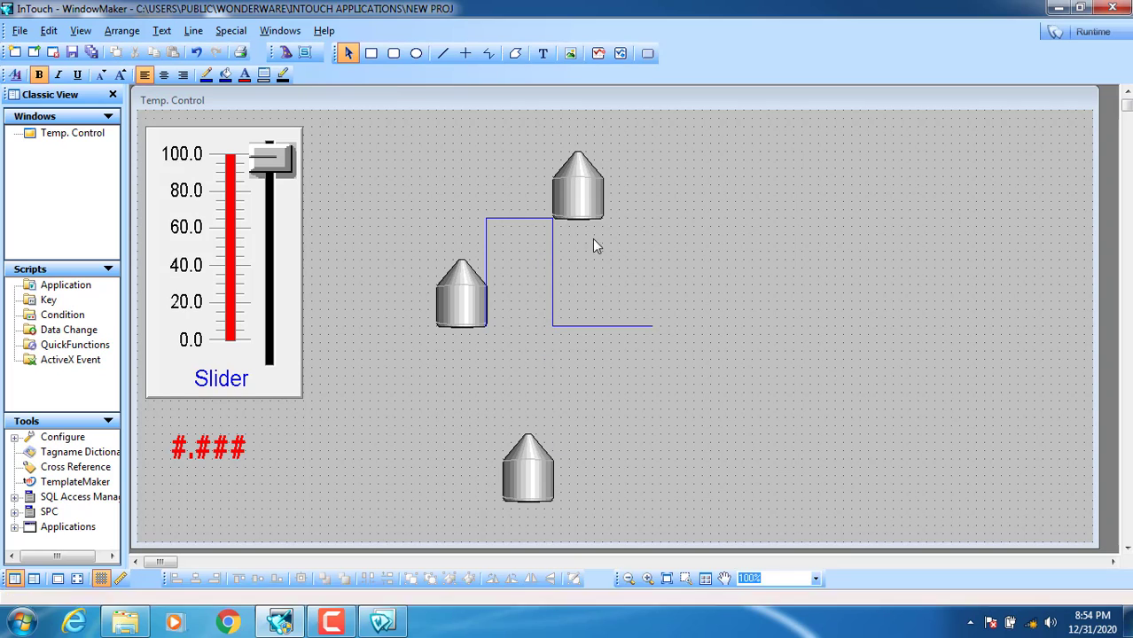
# - Review the visibility link of the tank at the stepped line's left start
pyautogui.doubleClick(452, 302)
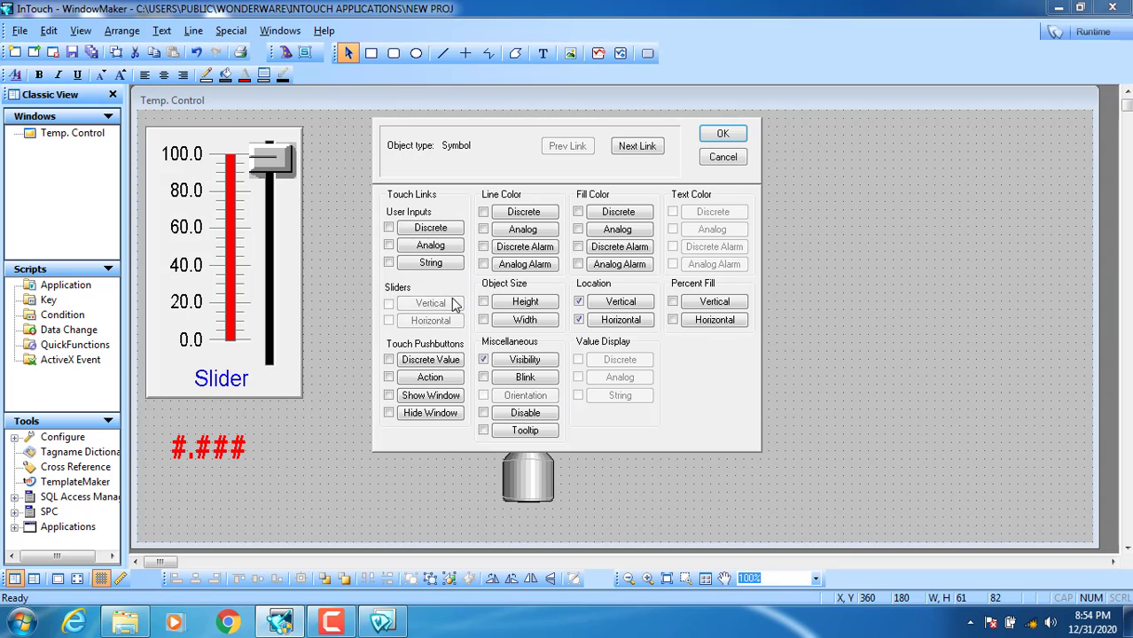
pyautogui.click(538, 360)
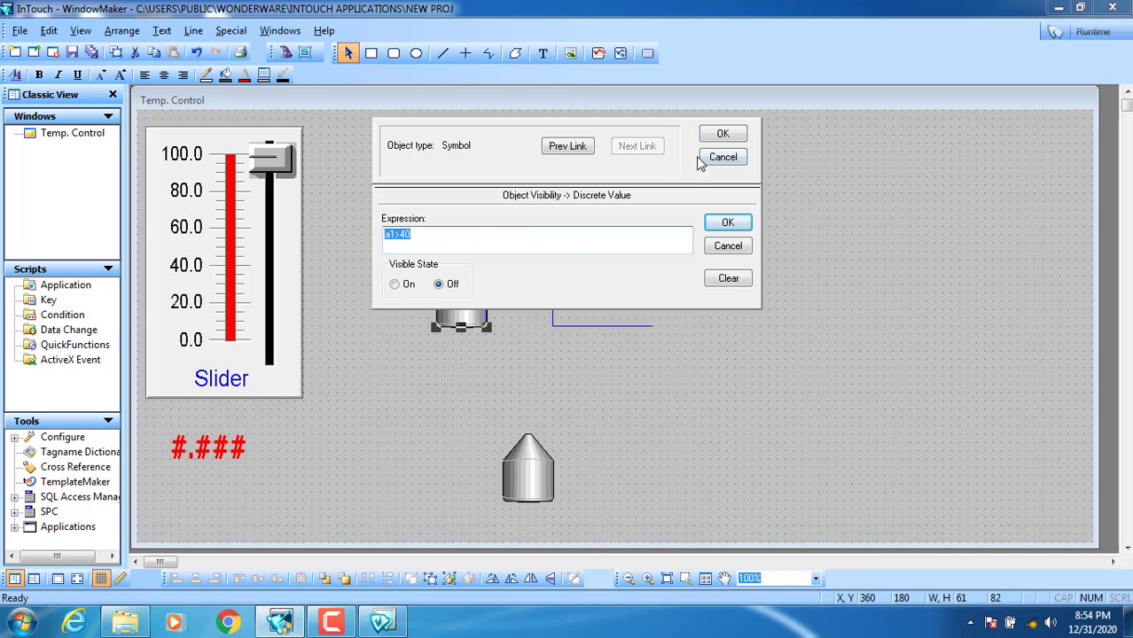
pyautogui.click(719, 136)
# - Enlarge the remaining spare tank to about 131 by 121 and place it below the tank at the line's left start
pyautogui.moveTo(518, 492); pyautogui.dragTo(749, 450)
pyautogui.click(497, 488)
pyautogui.hotkey('ctrl', 'z')
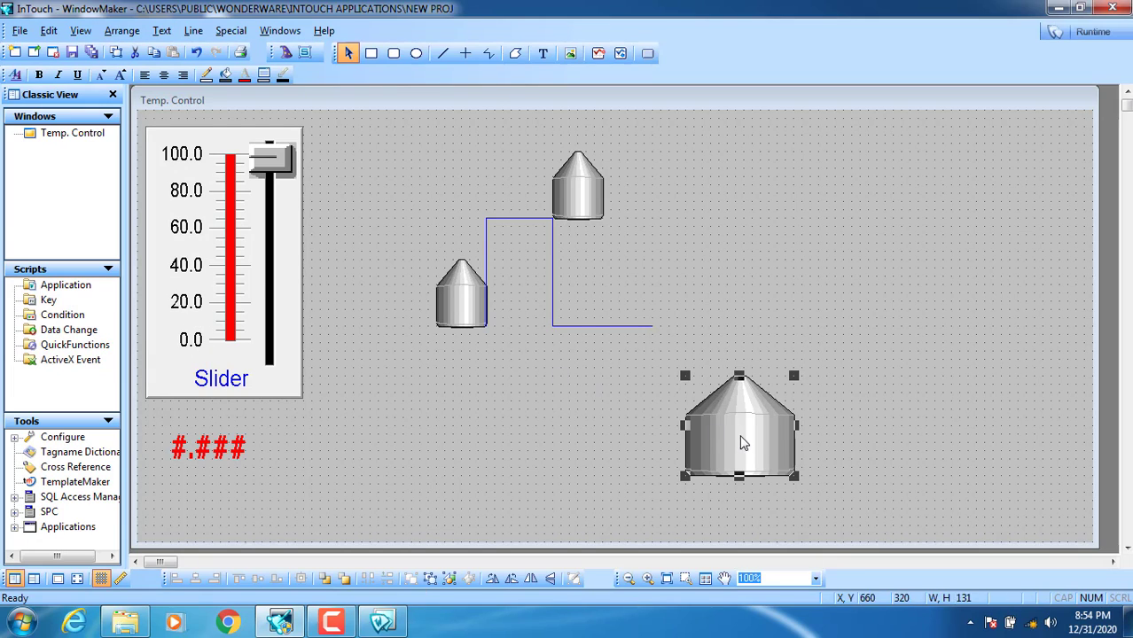
pyautogui.moveTo(743, 443); pyautogui.dragTo(437, 445)
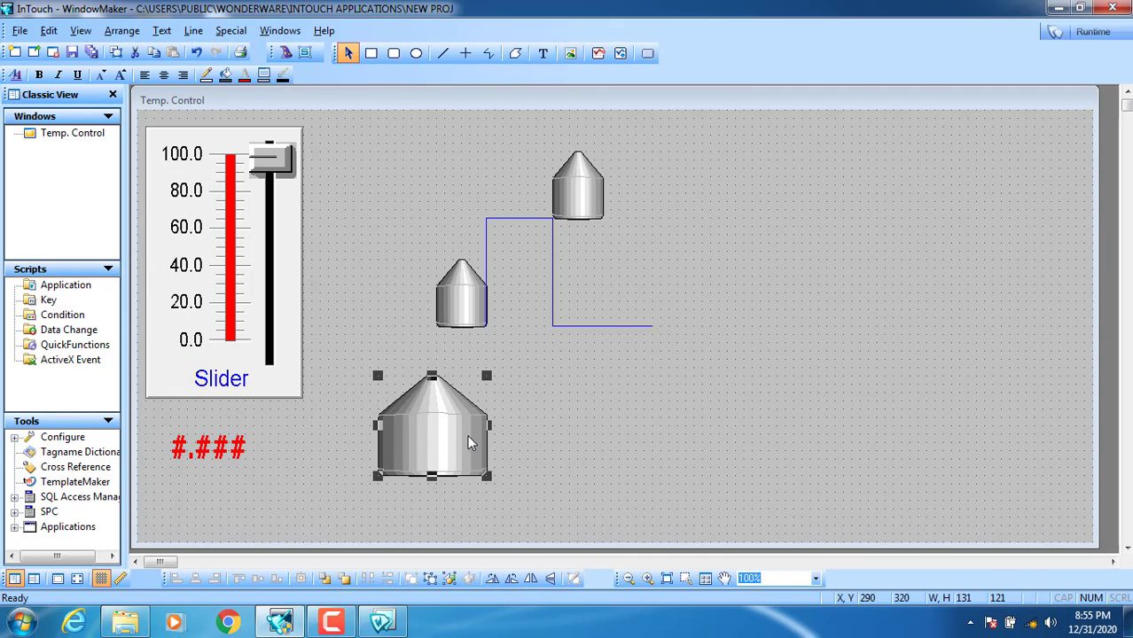
# - Add a visibility link to the large tank, with expression a1>20 and a1<40 and visible state On
pyautogui.doubleClick(448, 444)
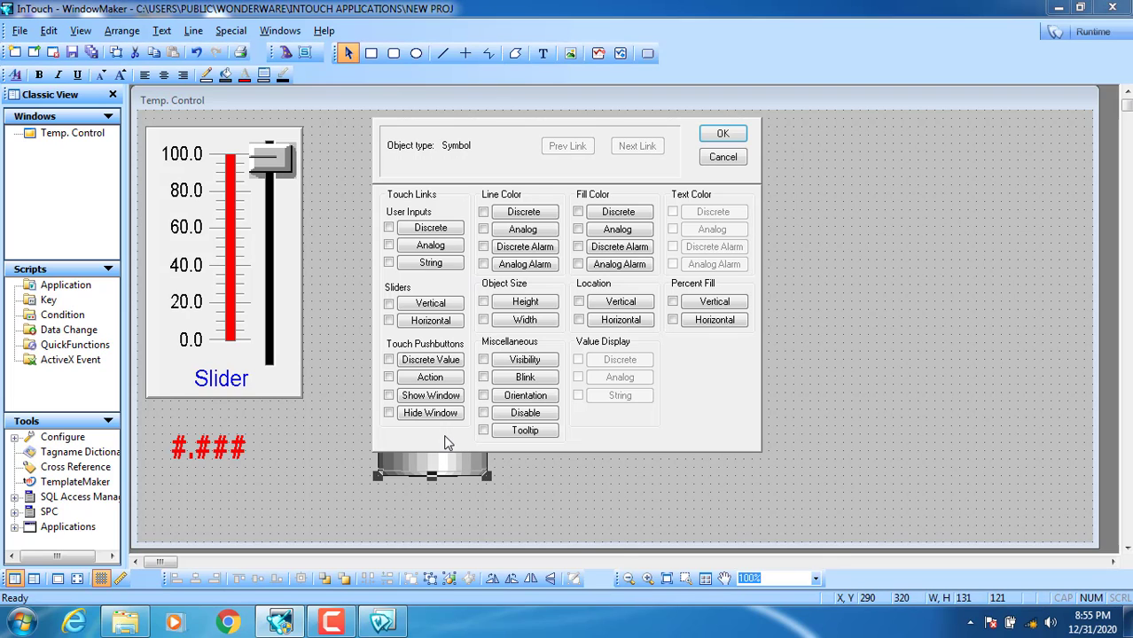
pyautogui.click(527, 360)
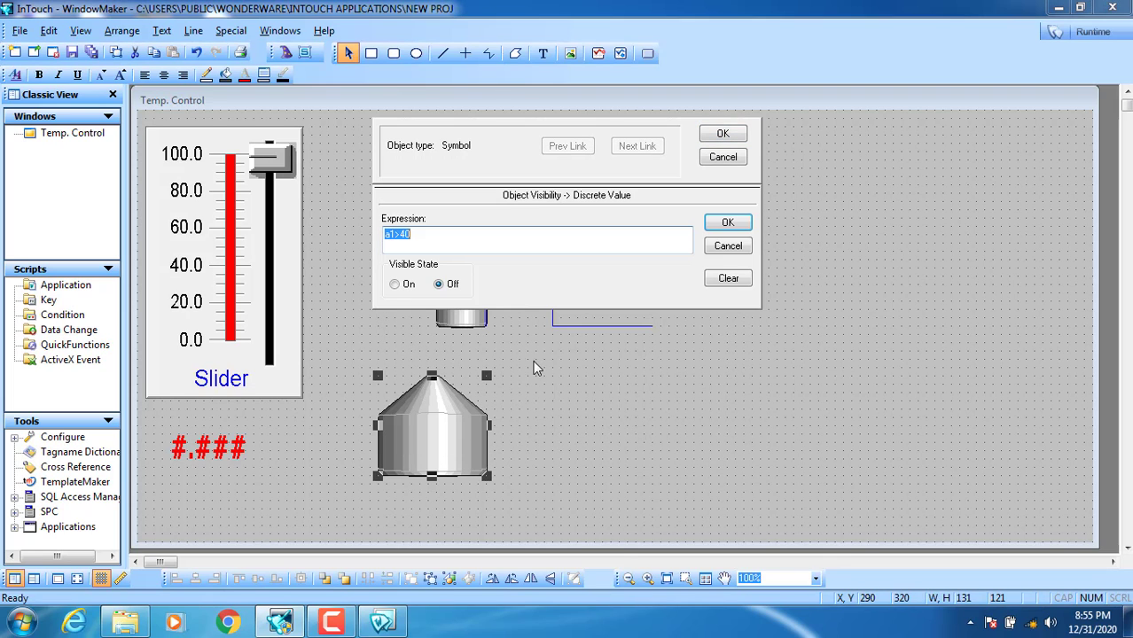
pyautogui.click(440, 235)
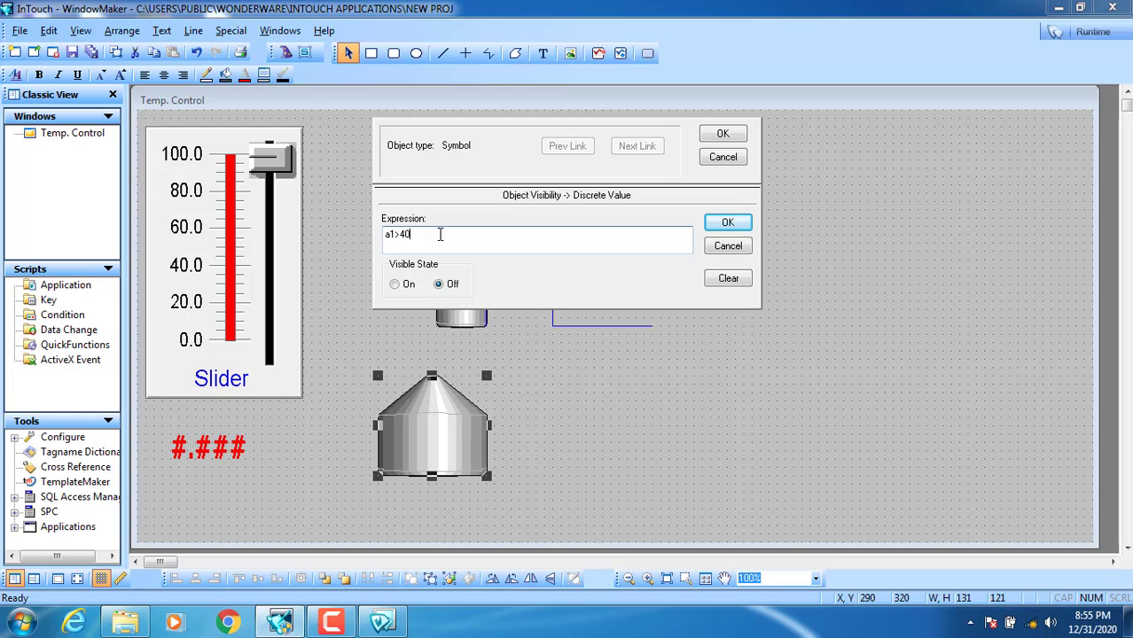
pyautogui.moveTo(439, 235); pyautogui.dragTo(333, 242)
pyautogui.write('a1>20 and a1<40')
pyautogui.moveTo(459, 236); pyautogui.dragTo(424, 236)
pyautogui.click(455, 236)
pyautogui.doubleClick(394, 234)
pyautogui.moveTo(457, 236); pyautogui.dragTo(427, 237)
pyautogui.click(408, 284)
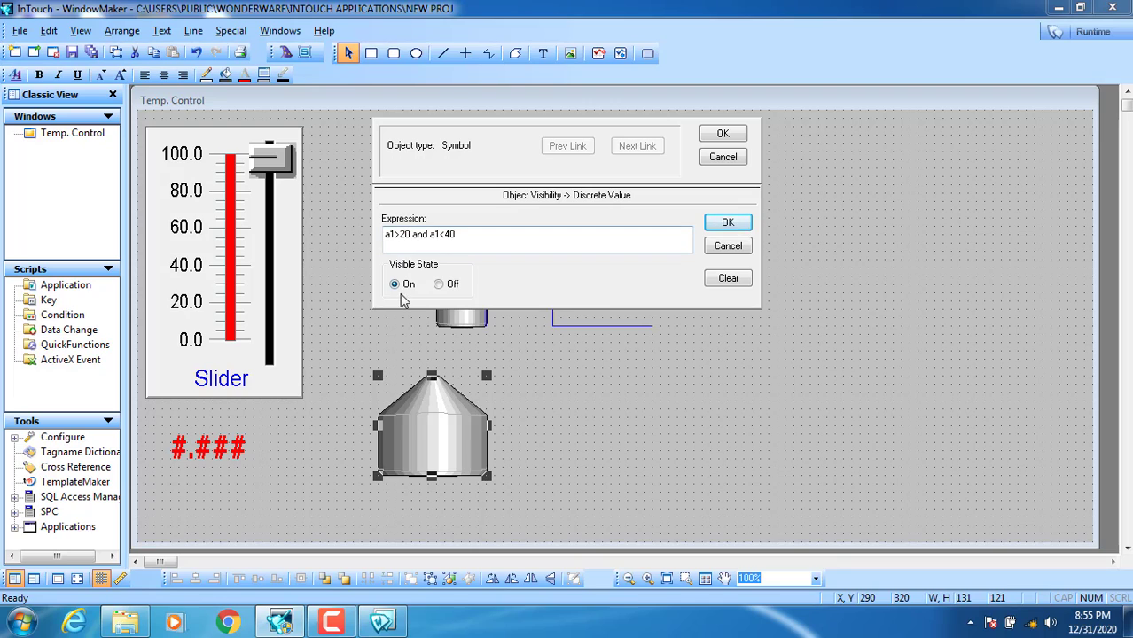
pyautogui.click(721, 134)
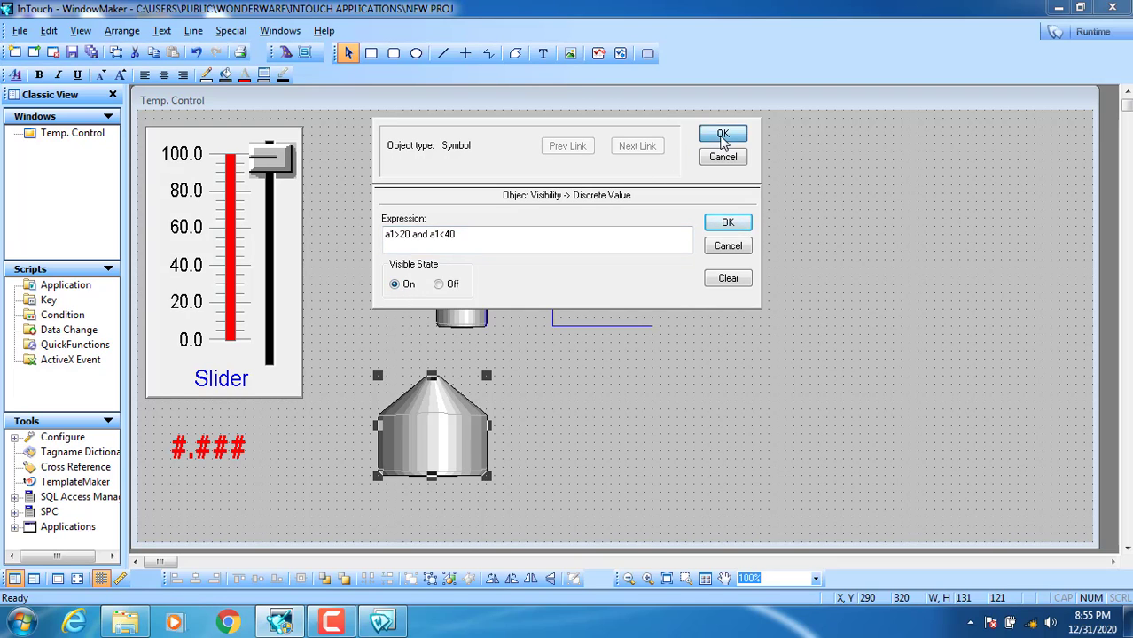
# - Review the large tank's visibility expression and visible state
pyautogui.click(667, 140)
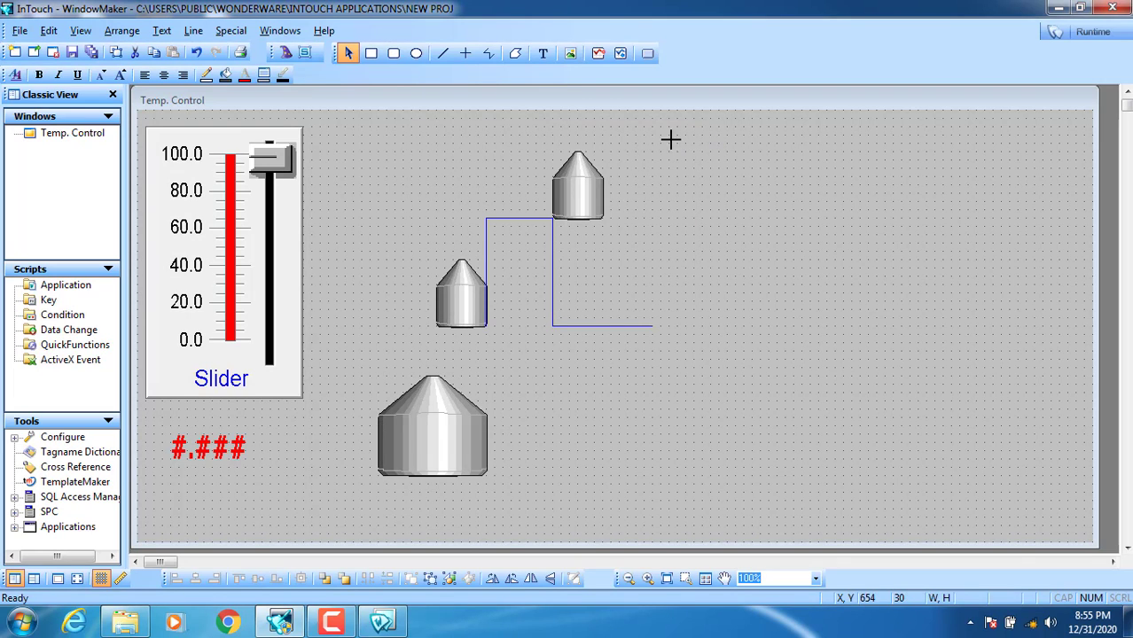
pyautogui.moveTo(462, 266); pyautogui.dragTo(369, 349)
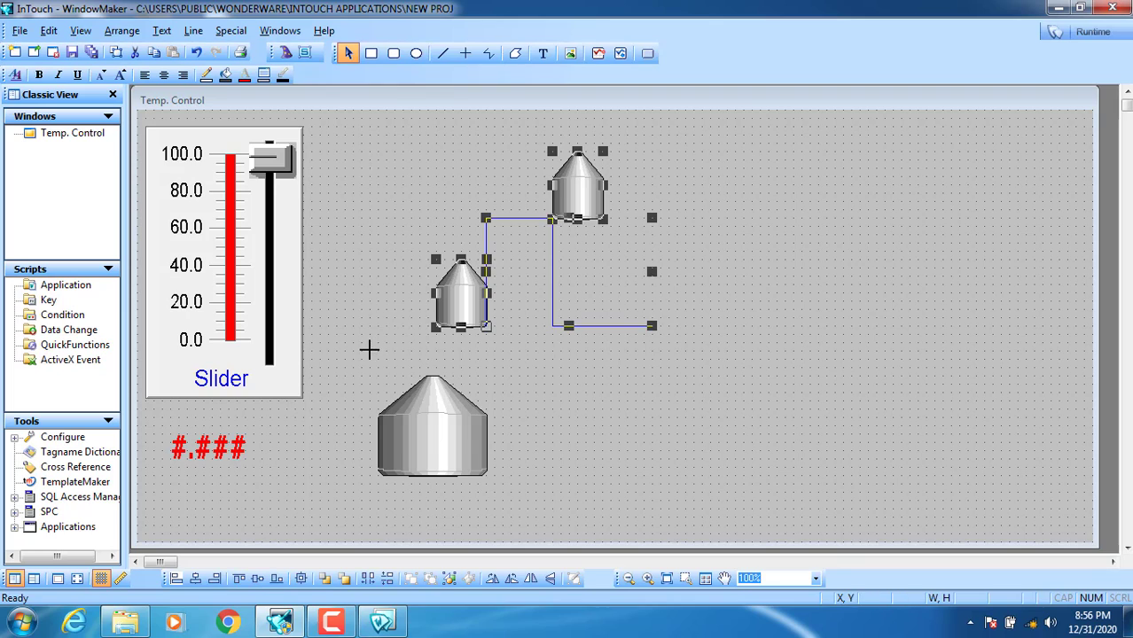
pyautogui.click(569, 433)
pyautogui.doubleClick(449, 438)
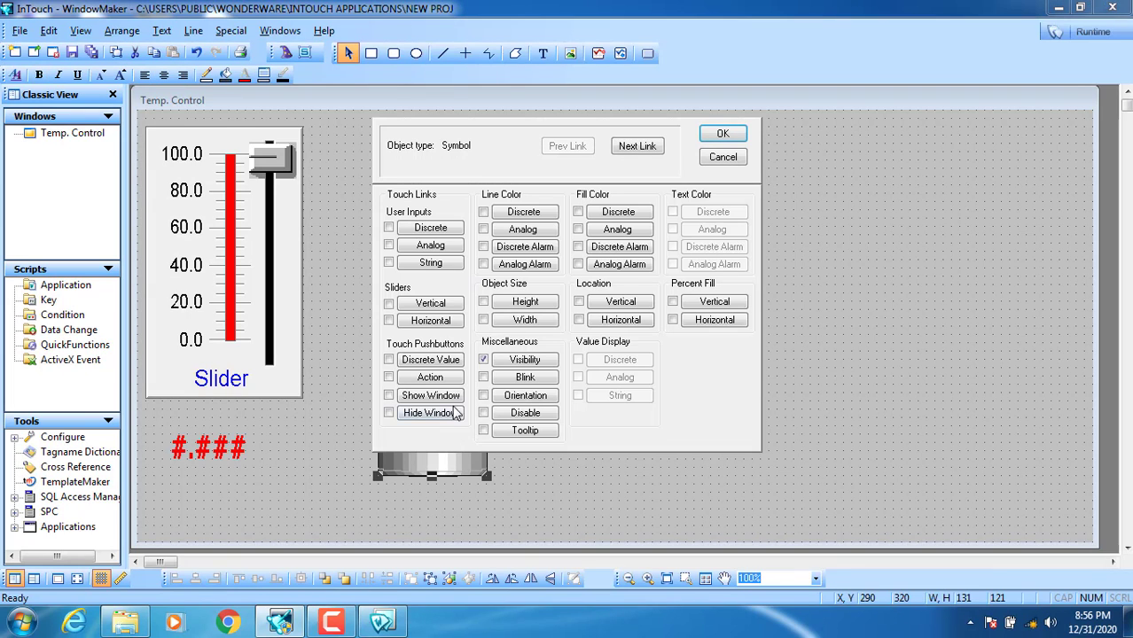
pyautogui.click(524, 361)
pyautogui.click(493, 242)
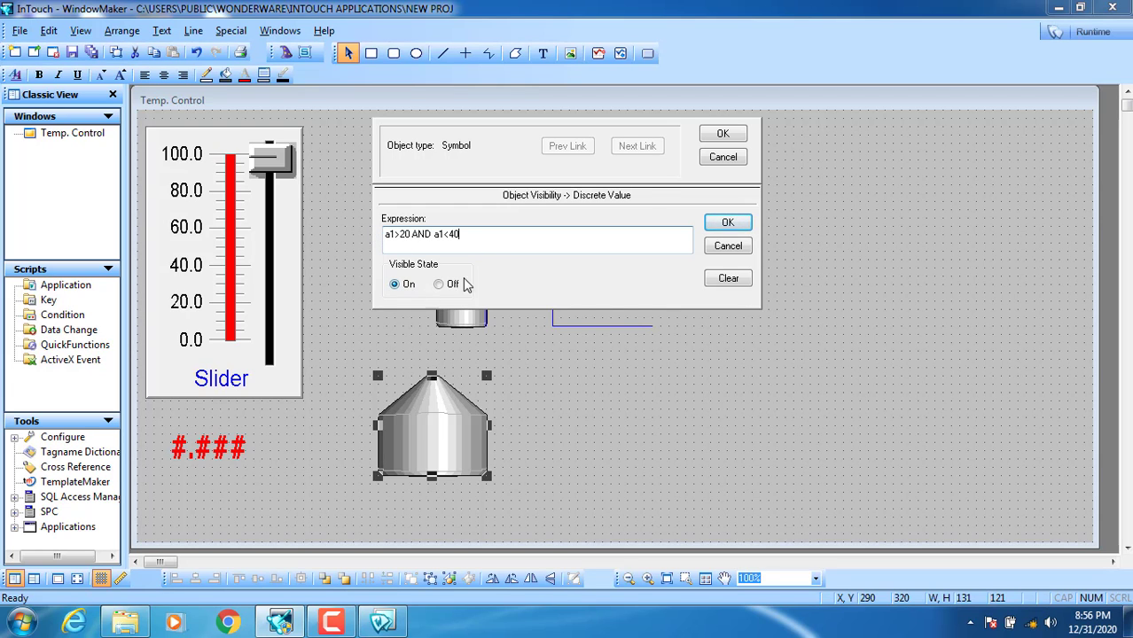
pyautogui.click(722, 133)
# - Test the large tank's visibility in runtime by lowering the slider to 0 and raising it to about 28, and return to development mode
pyautogui.click(1098, 36)
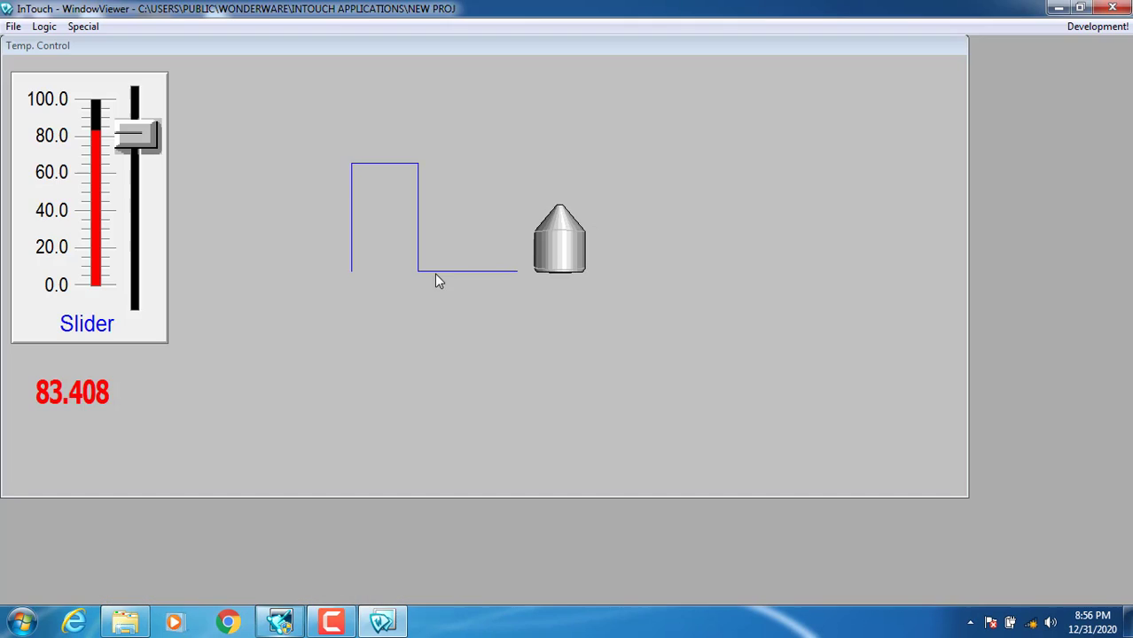
pyautogui.moveTo(144, 143); pyautogui.dragTo(117, 344)
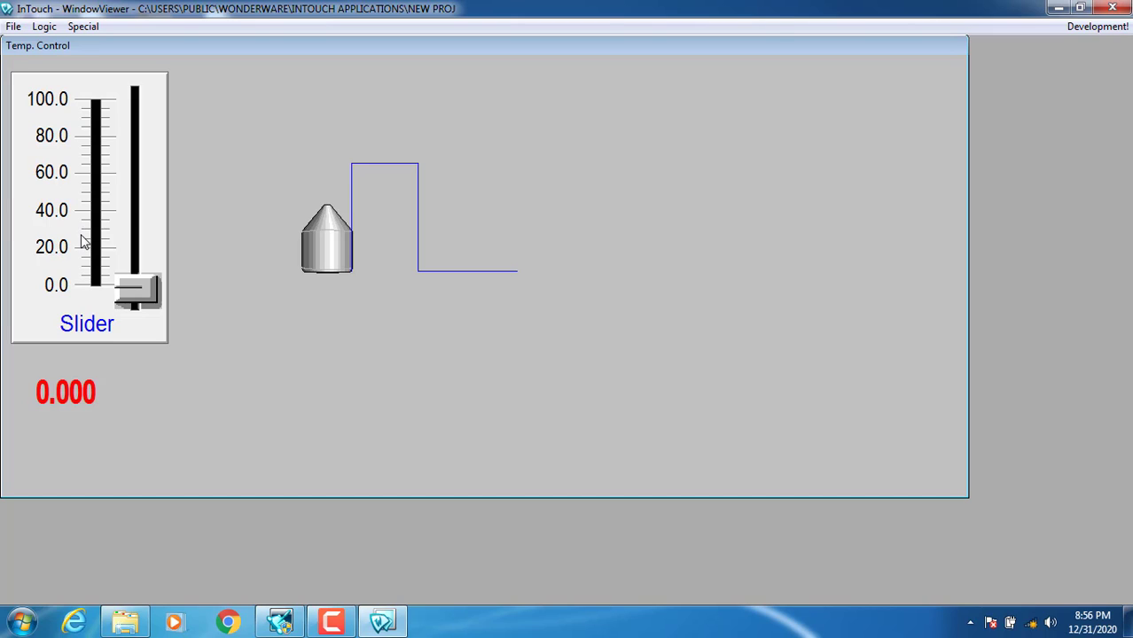
pyautogui.moveTo(136, 300); pyautogui.dragTo(112, 222)
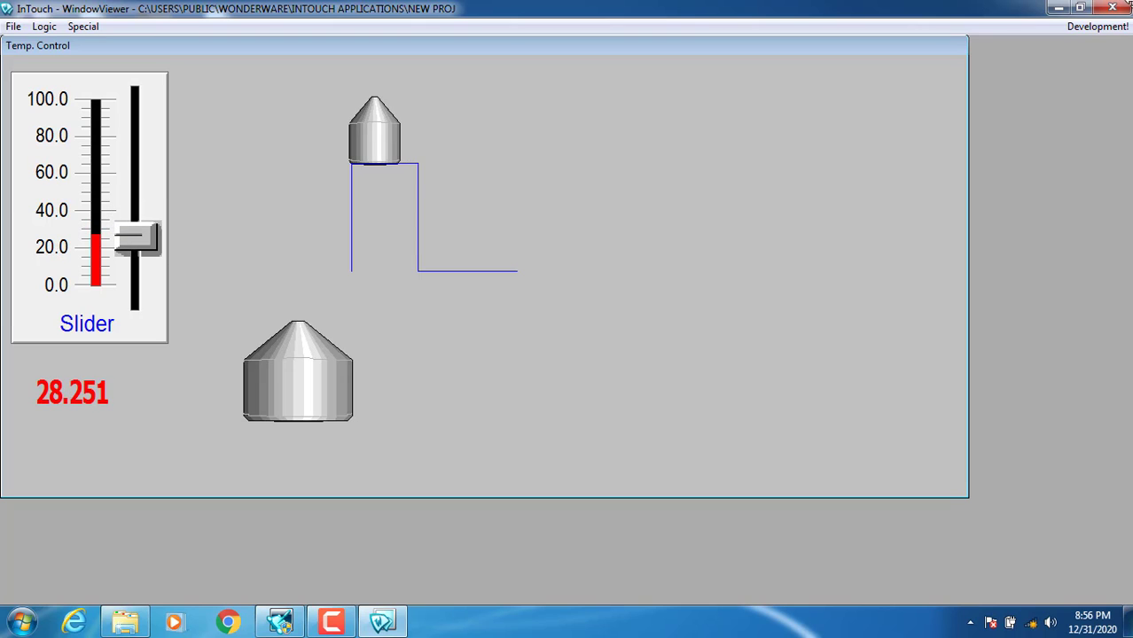
pyautogui.click(1098, 26)
# - Set the visible state of the large tank's visibility link to Off
pyautogui.doubleClick(447, 414)
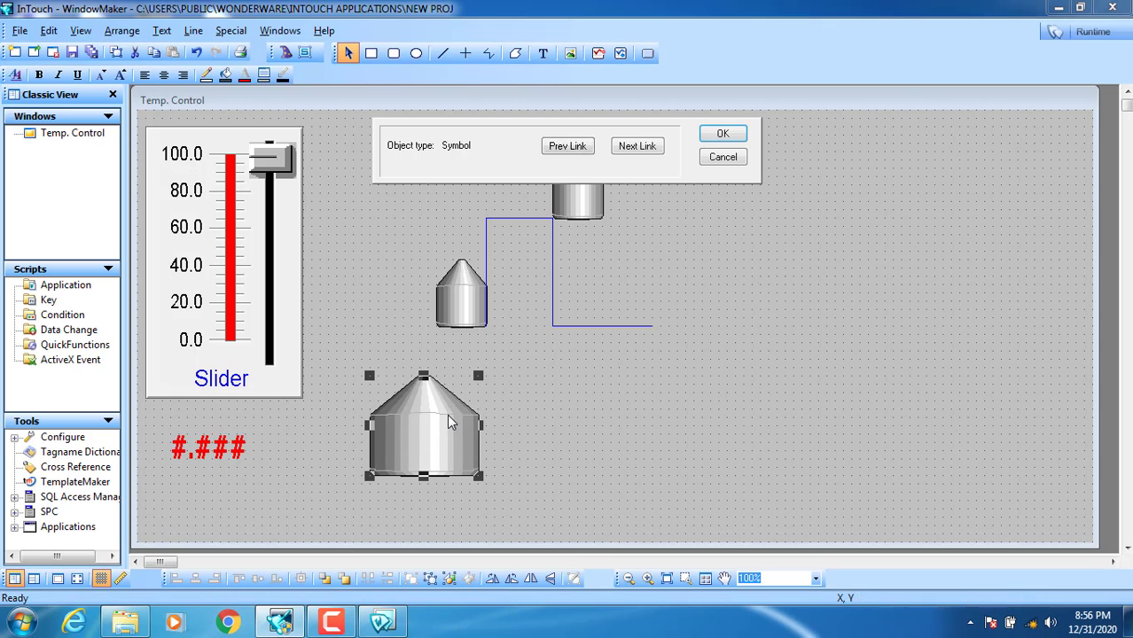
pyautogui.click(519, 359)
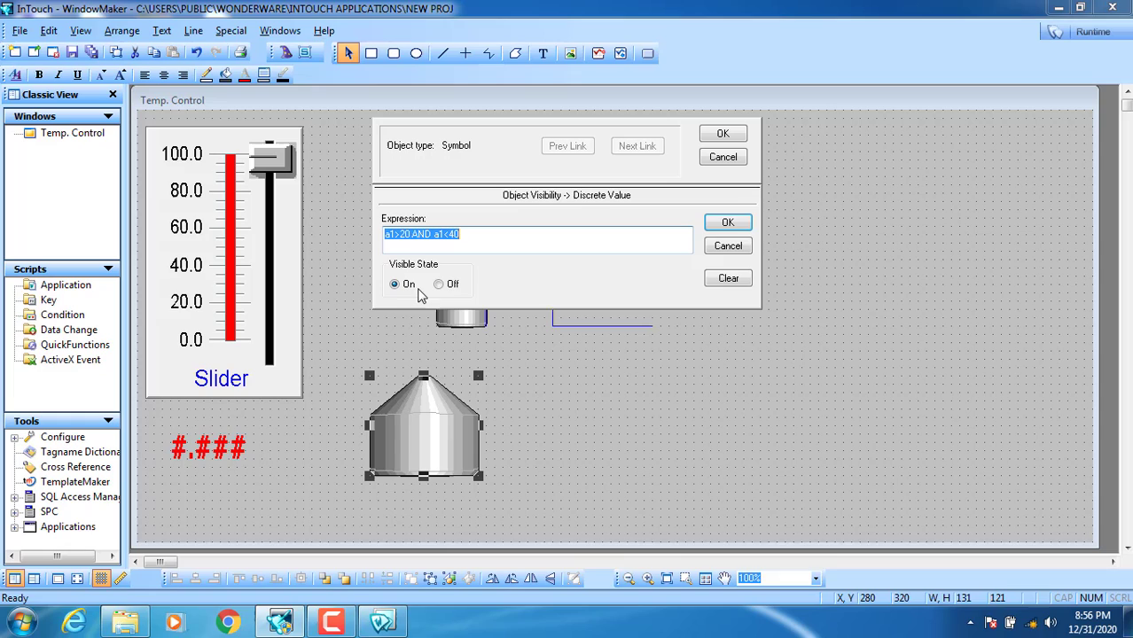
pyautogui.click(407, 235)
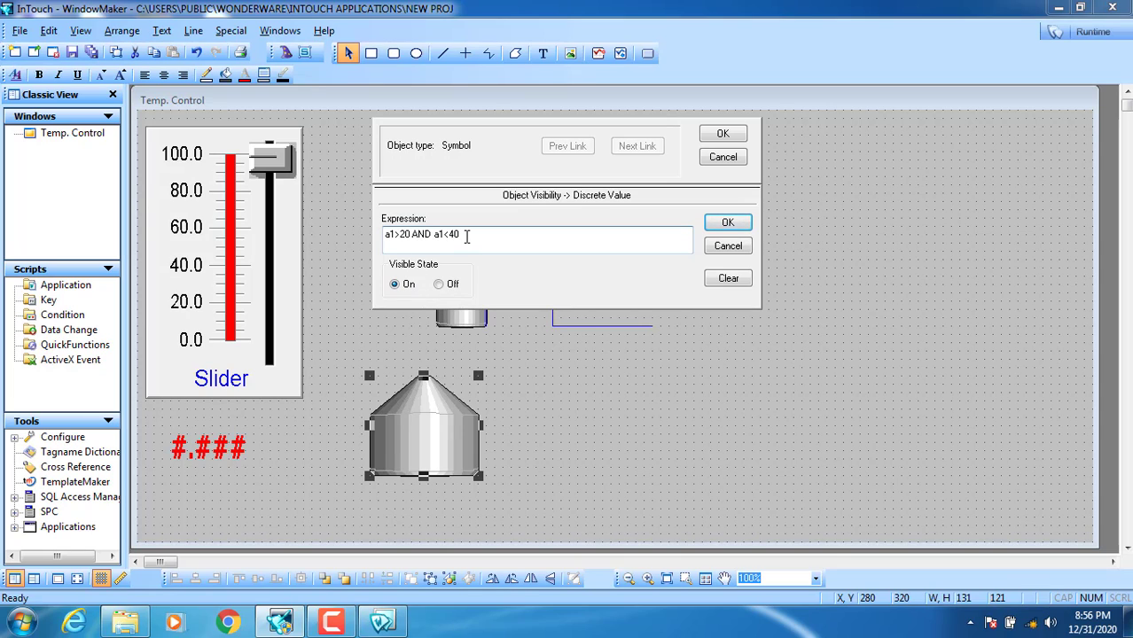
pyautogui.click(443, 284)
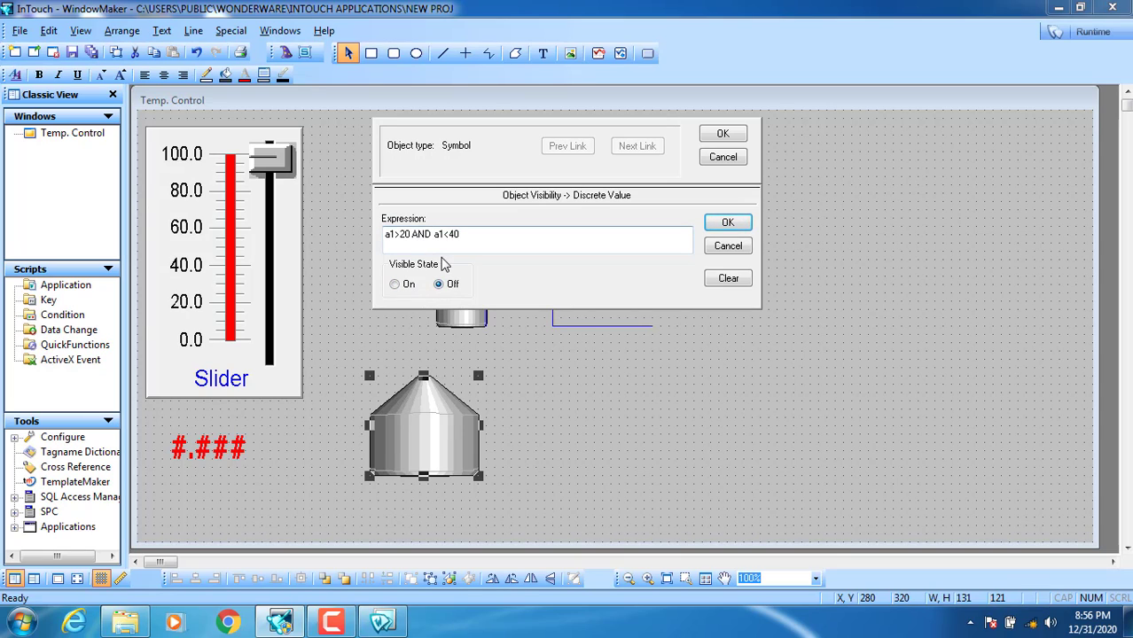
pyautogui.click(715, 135)
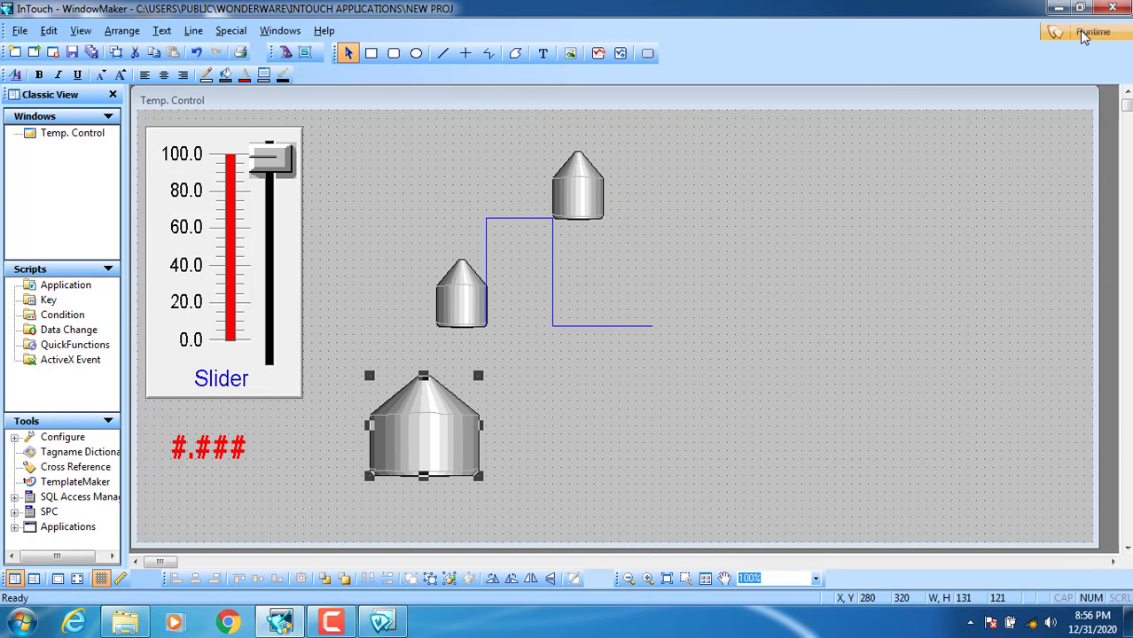
# - Test the large tank's inverted visibility in runtime by moving the slider from 0 up to about 42
pyautogui.click(1079, 30)
pyautogui.moveTo(129, 252); pyautogui.dragTo(139, 297)
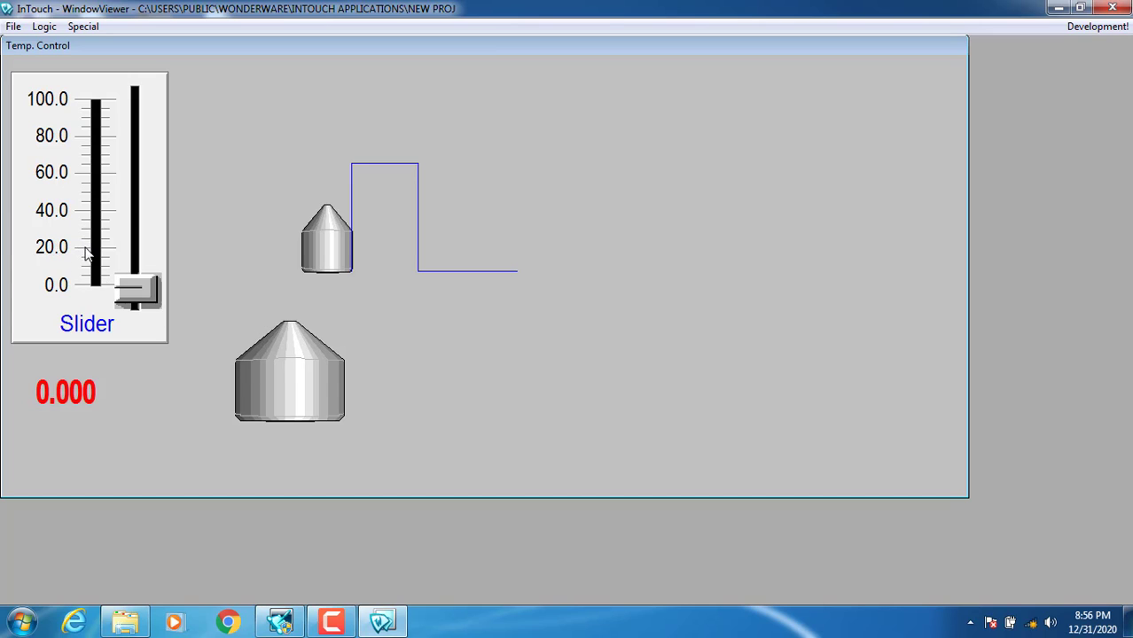
pyautogui.moveTo(133, 291); pyautogui.dragTo(131, 195)
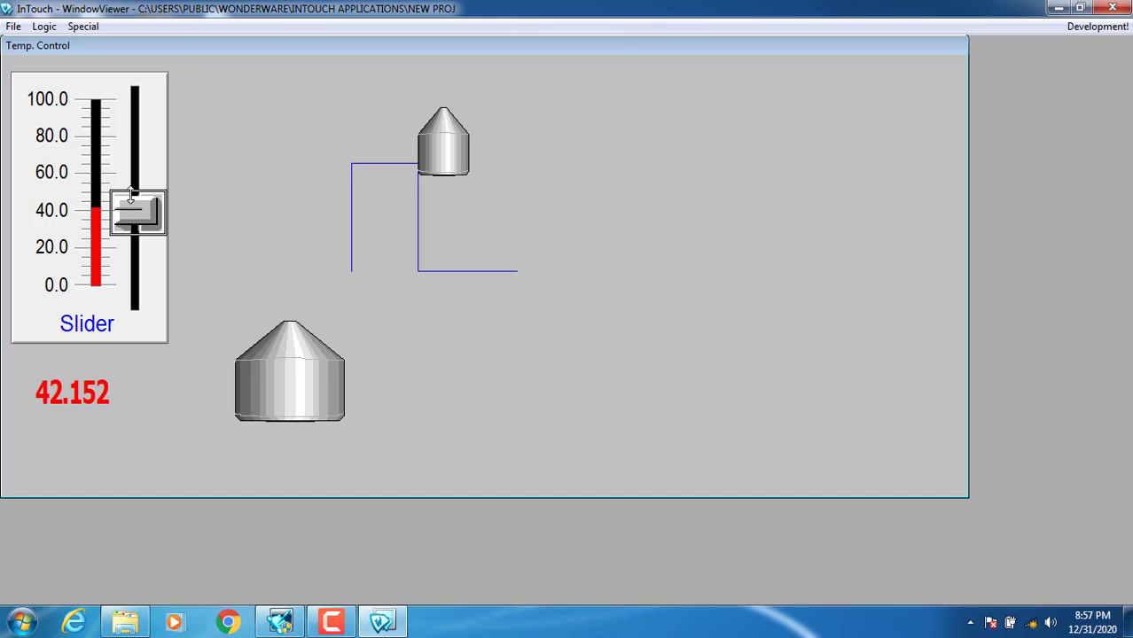